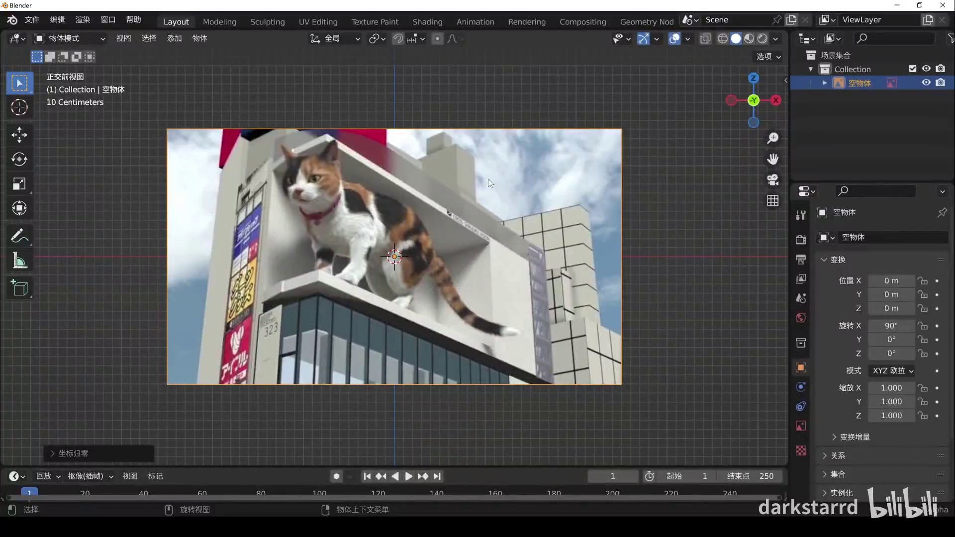
Select and deselect the cat billboard reference image several times
left_click(409, 106)
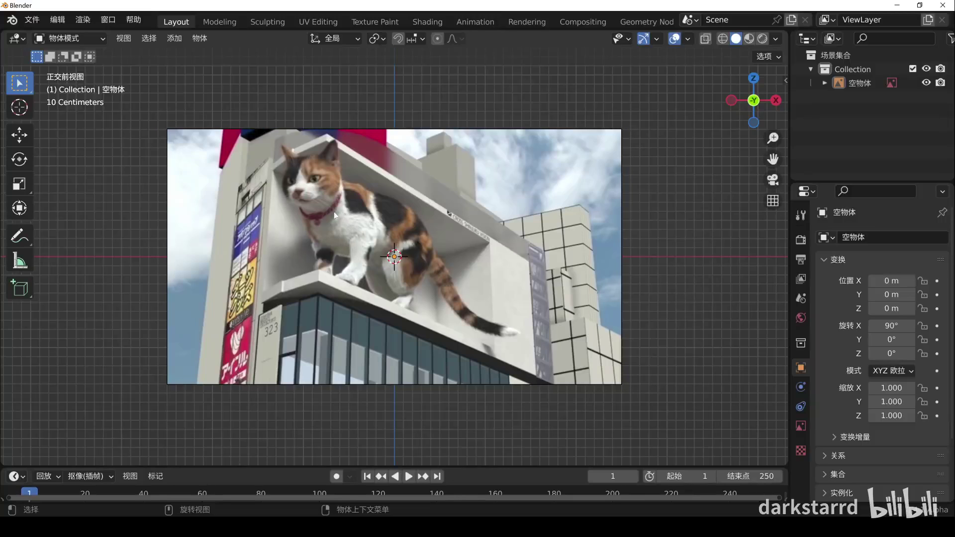
left_click(297, 388)
left_click(388, 287)
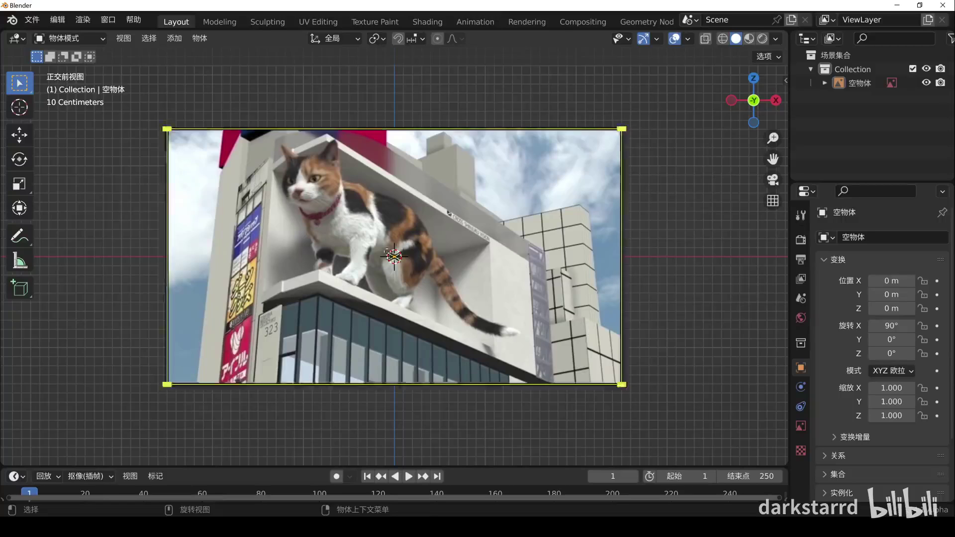
key("alt+a")
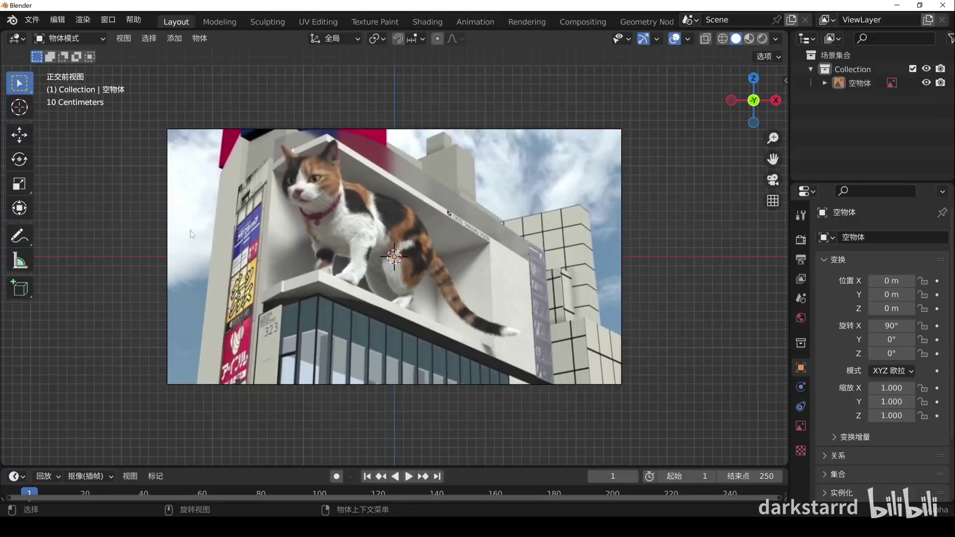
left_click(311, 148)
left_click(264, 267, "shift")
Draw annotation strokes along the building's vertical and top edges on the reference image
left_click_drag(650, 230, 769, 256)
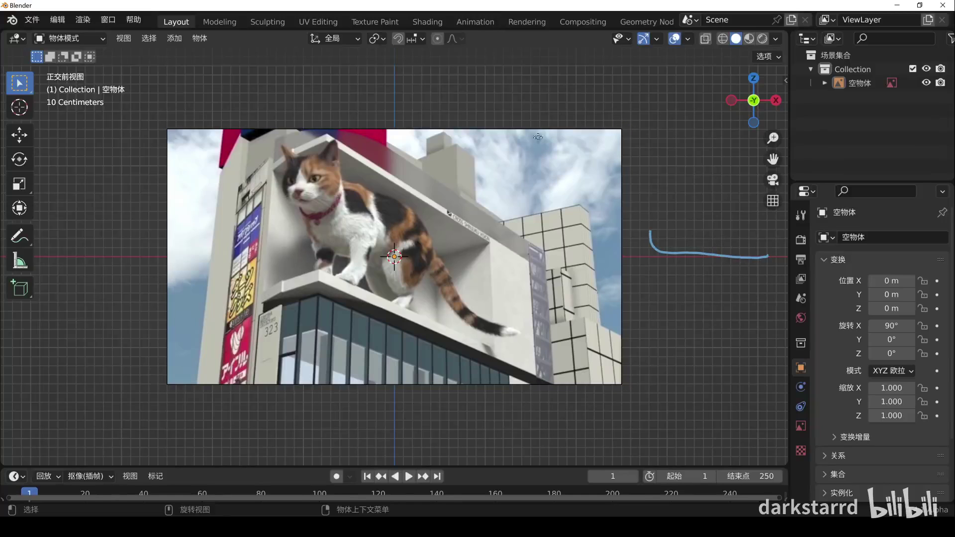
left_click_drag(536, 113, 535, 293)
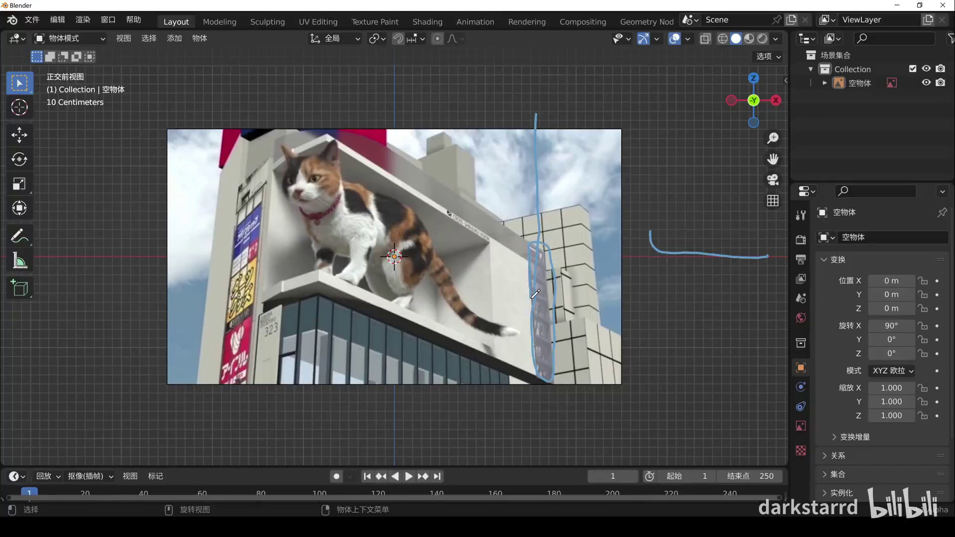
left_click(500, 208)
key("s")
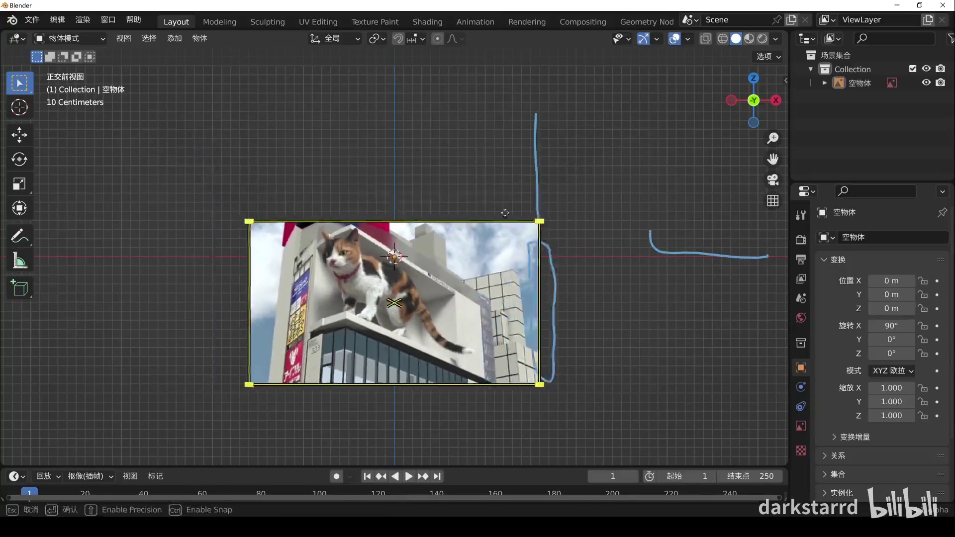
key("Escape")
key("alt+a")
mouse_move(492, 109)
left_mouse_down()
mouse_move(493, 299)
mouse_move(531, 362)
left_mouse_up()
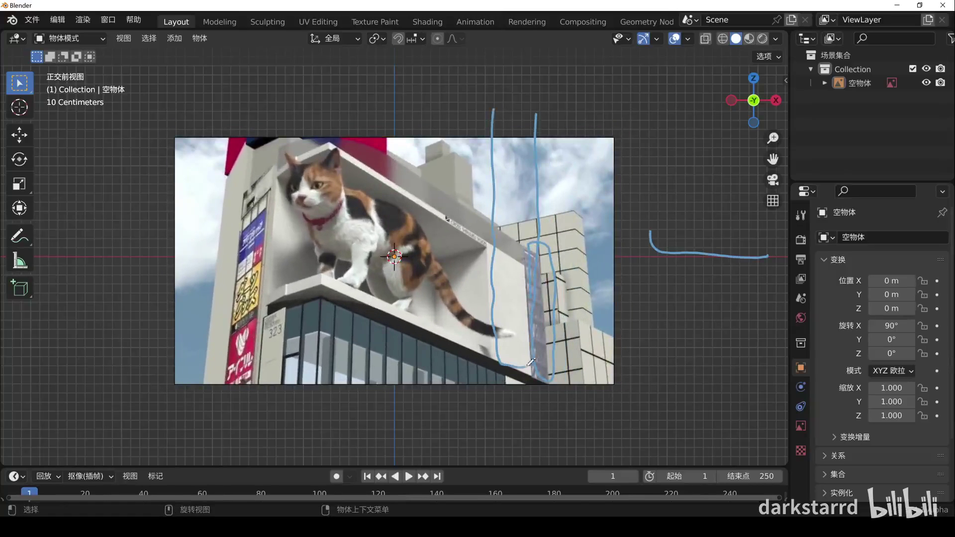
mouse_move(547, 244)
left_mouse_down()
mouse_move(288, 161)
mouse_move(313, 141)
mouse_move(454, 191)
mouse_move(540, 255)
mouse_move(402, 189)
mouse_move(397, 167)
mouse_move(281, 150)
mouse_move(271, 253)
mouse_move(283, 291)
mouse_move(329, 274)
mouse_move(495, 342)
mouse_move(475, 232)
mouse_move(341, 150)
left_mouse_up()
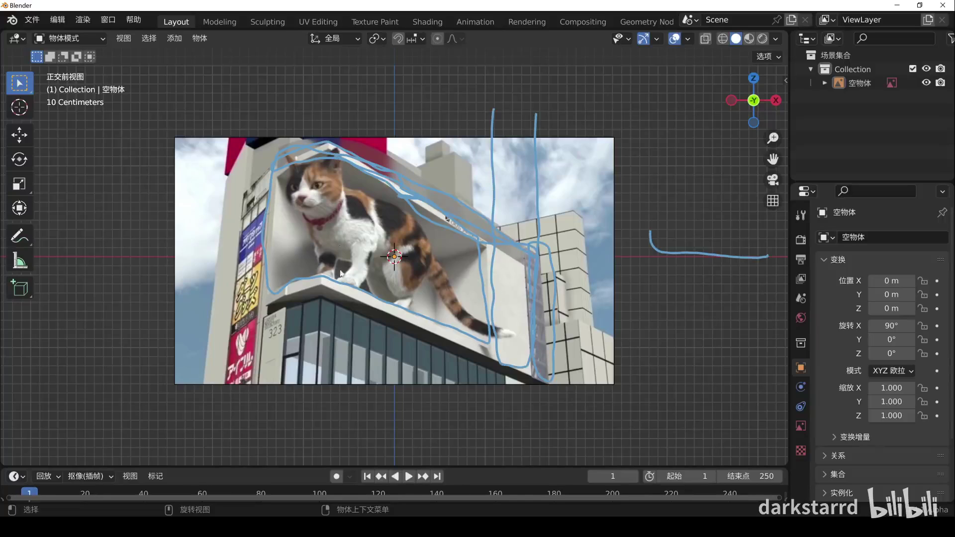
Erase the annotation strokes and delete the cat billboard reference image
left_click(395, 264)
key("alt+a")
mouse_move(652, 308)
right_mouse_down()
mouse_move(746, 256)
mouse_move(498, 95)
mouse_move(503, 315)
mouse_move(525, 256)
mouse_move(278, 174)
mouse_move(258, 284)
mouse_move(446, 324)
right_mouse_up()
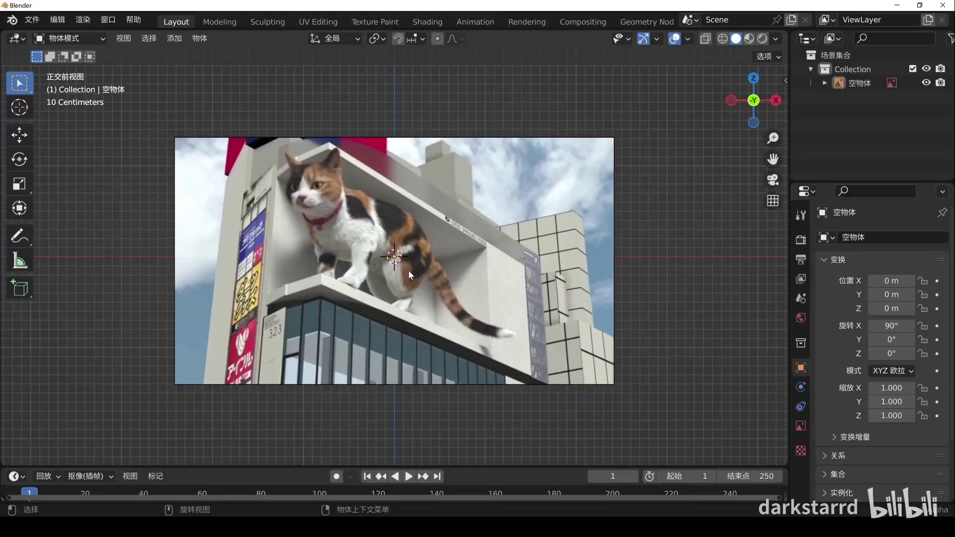
left_click(408, 270)
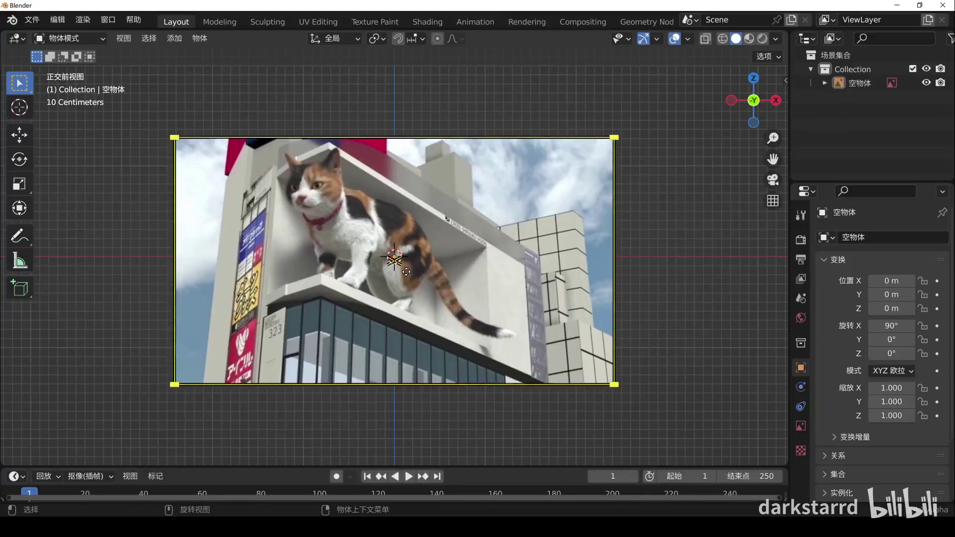
key("alt+a")
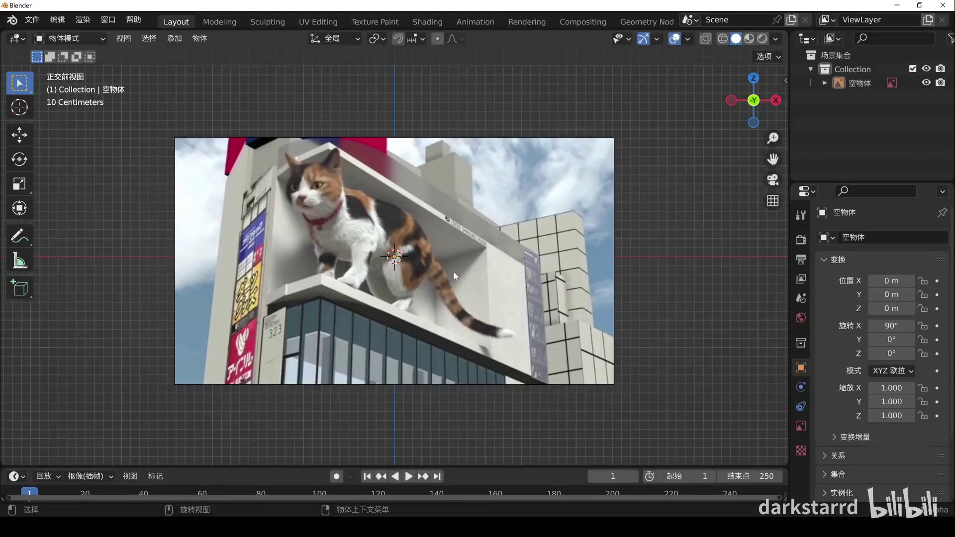
left_click(454, 245)
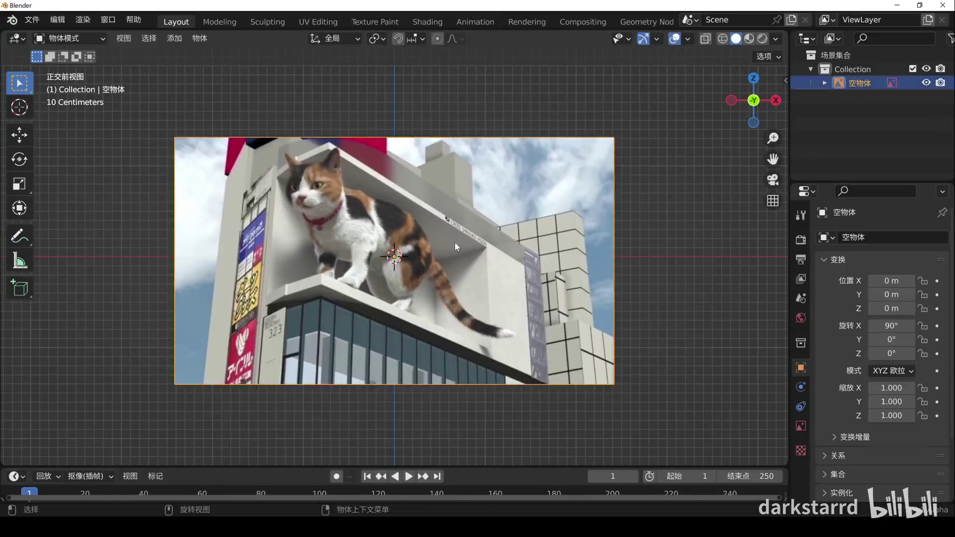
key("Delete")
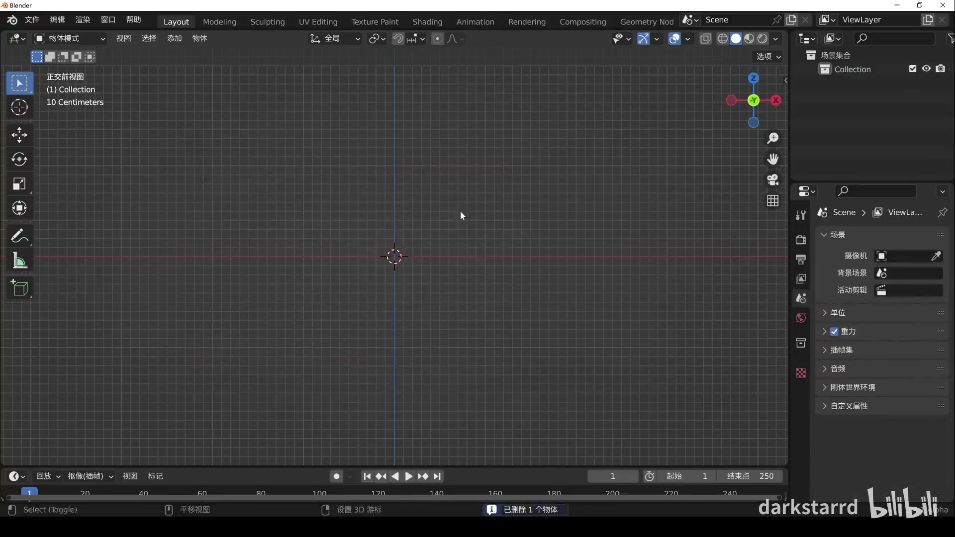
key("shift+a")
Add a cube and stretch it sideways by moving its right face
left_click(521, 233)
middle_click_drag(454, 291, 482, 188)
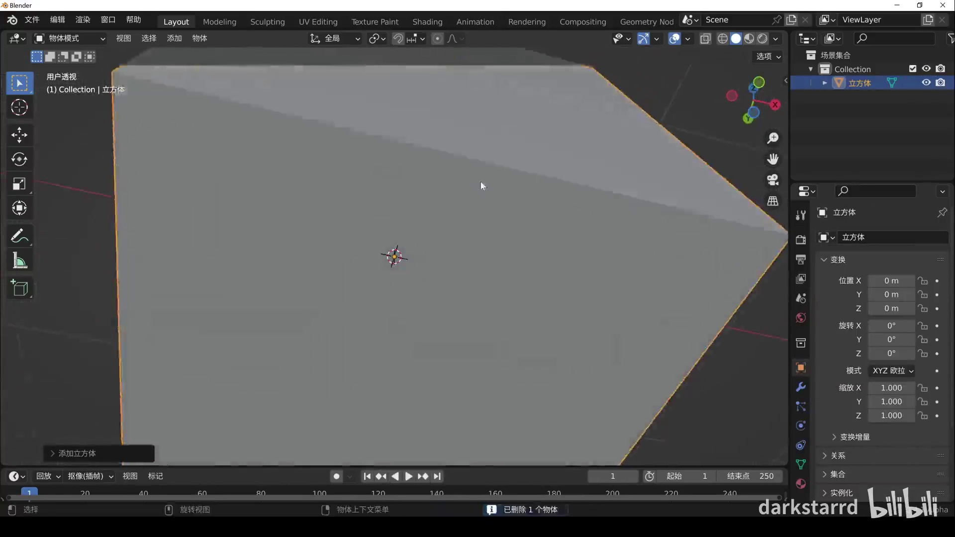
scroll(481, 188, "down", 5)
mouse_move(480, 256)
middle_mouse_down()
mouse_move(414, 276)
mouse_move(411, 295)
mouse_move(431, 300)
mouse_move(428, 270)
mouse_move(510, 281)
middle_mouse_up()
key("Tab")
scroll(429, 270, "up", 2)
left_click(428, 270)
key("g")
Bevel one vertical edge of the box into a rounded corner
left_click(570, 290)
mouse_move(570, 290)
middle_mouse_down()
mouse_move(479, 256)
mouse_move(418, 277)
middle_mouse_up()
key("2")
left_click(500, 259)
key("ctrl+b")
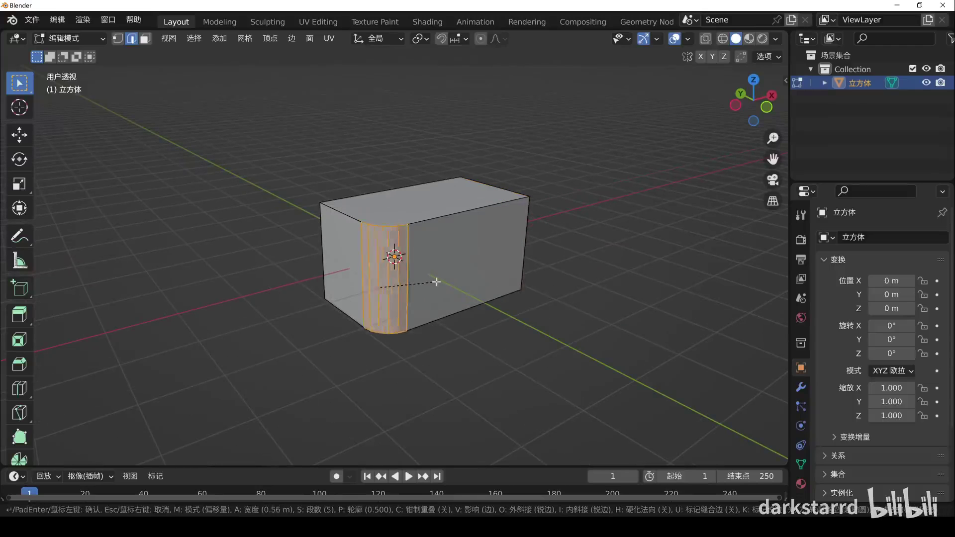
scroll(438, 282, "up", 5)
left_click(447, 287)
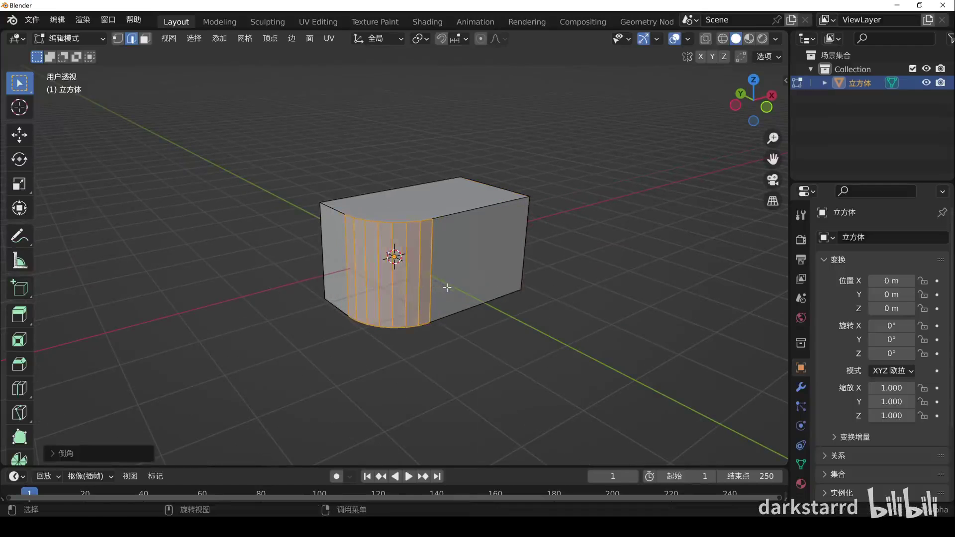
Separate the rounded bevel faces and right side face into a new object
key("3")
mouse_move(447, 287)
middle_mouse_down()
mouse_move(353, 244)
mouse_move(511, 260)
middle_mouse_up()
left_click(353, 243)
left_click(478, 254, "ctrl")
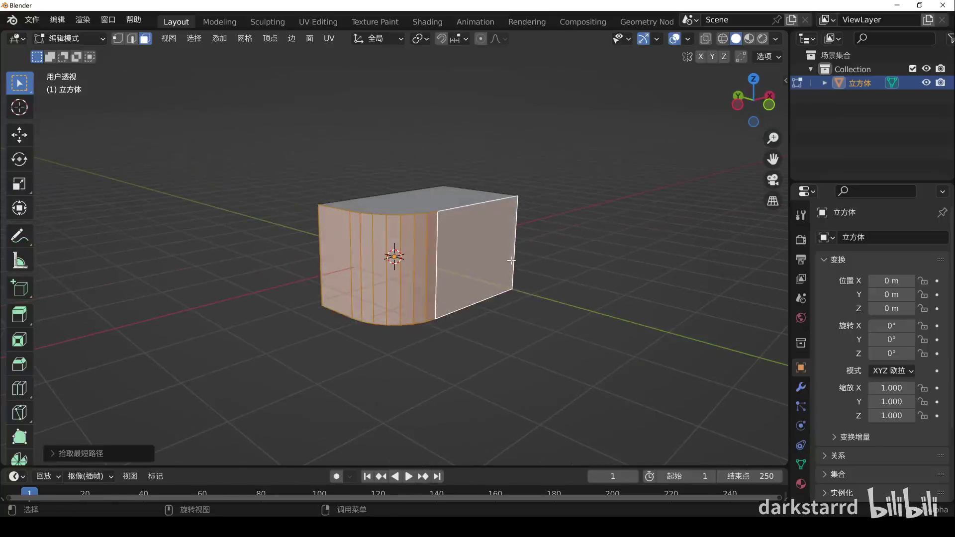
key("p")
left_click(511, 260)
Apply auto smooth shading and hide the separated piece 立方体.001
key("Tab")
right_click(500, 251)
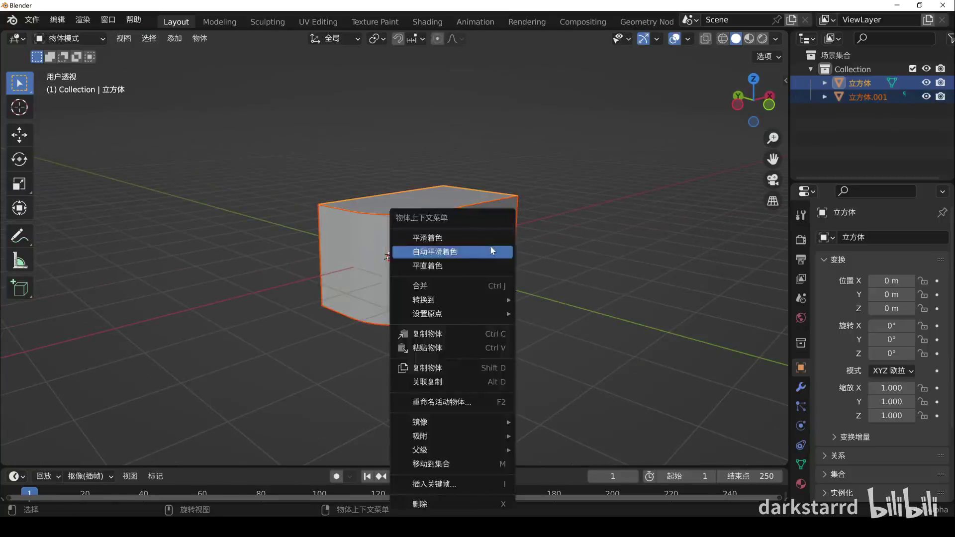
left_click(490, 251)
left_click(423, 255)
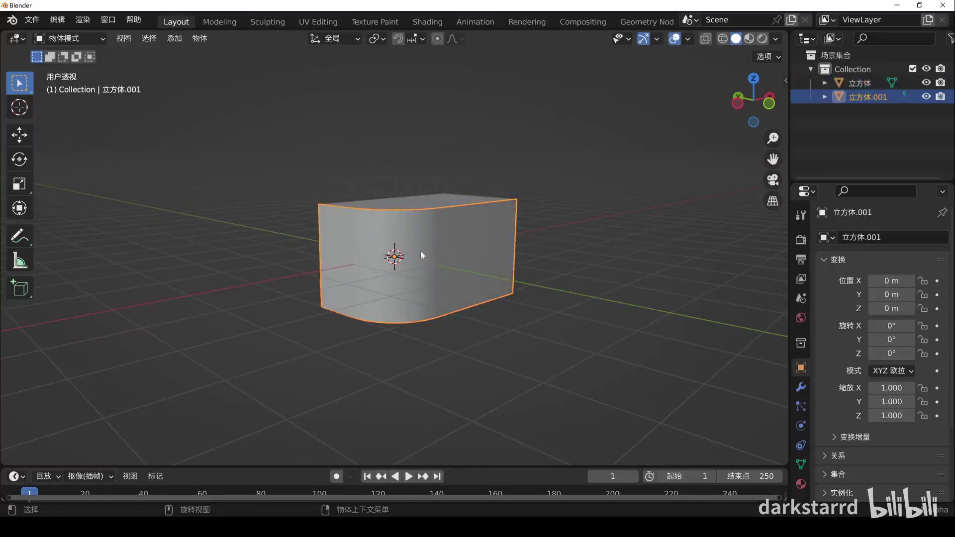
left_click(927, 97)
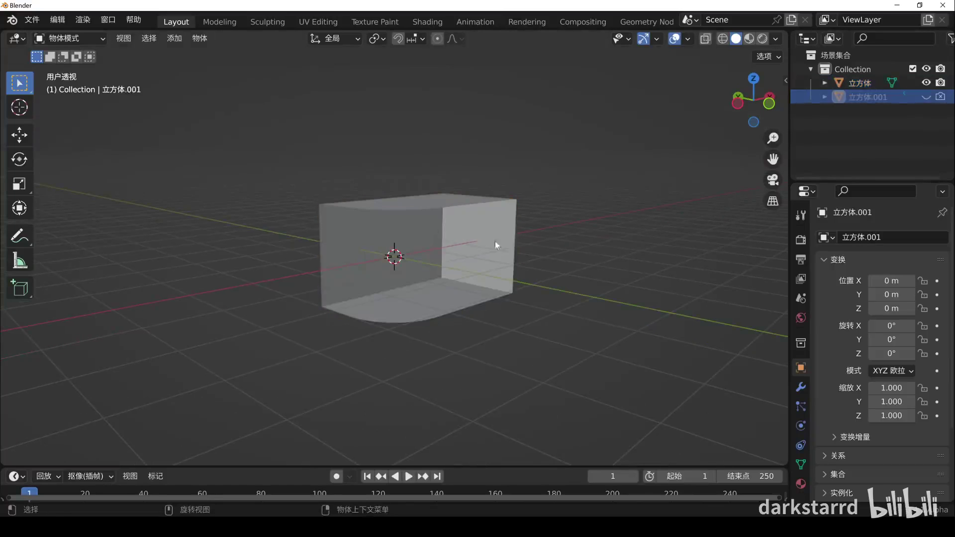
mouse_move(495, 241)
middle_mouse_down()
mouse_move(482, 222)
mouse_move(387, 222)
mouse_move(418, 239)
mouse_move(527, 208)
middle_mouse_up()
Add a camera and check the scene from the right and back views
key("shift+a")
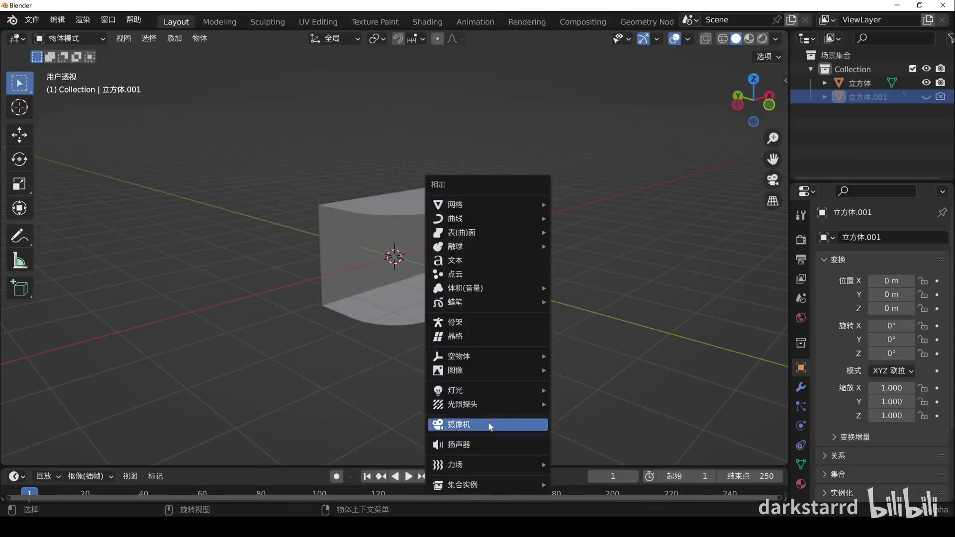
left_click(491, 425)
key("KP_3")
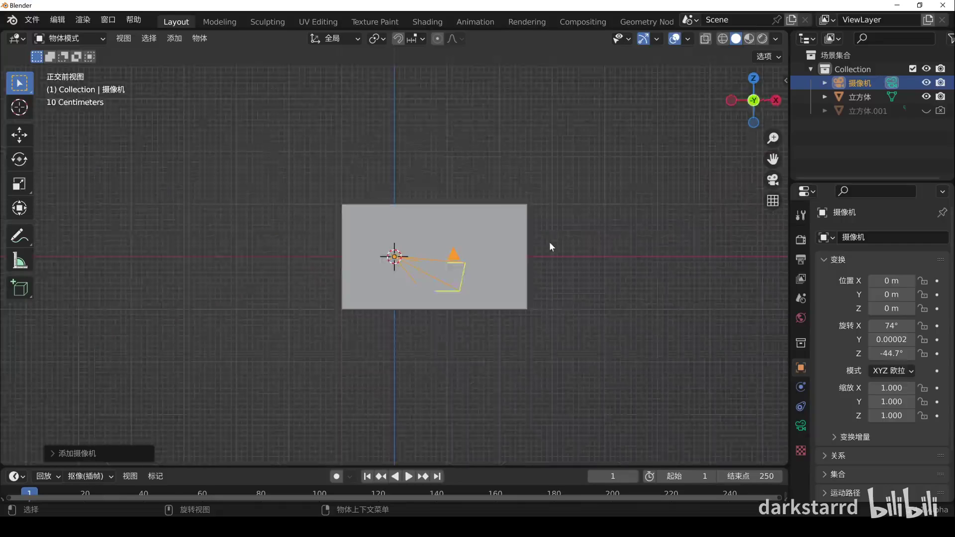
key("ctrl+KP_1")
key("KP_3")
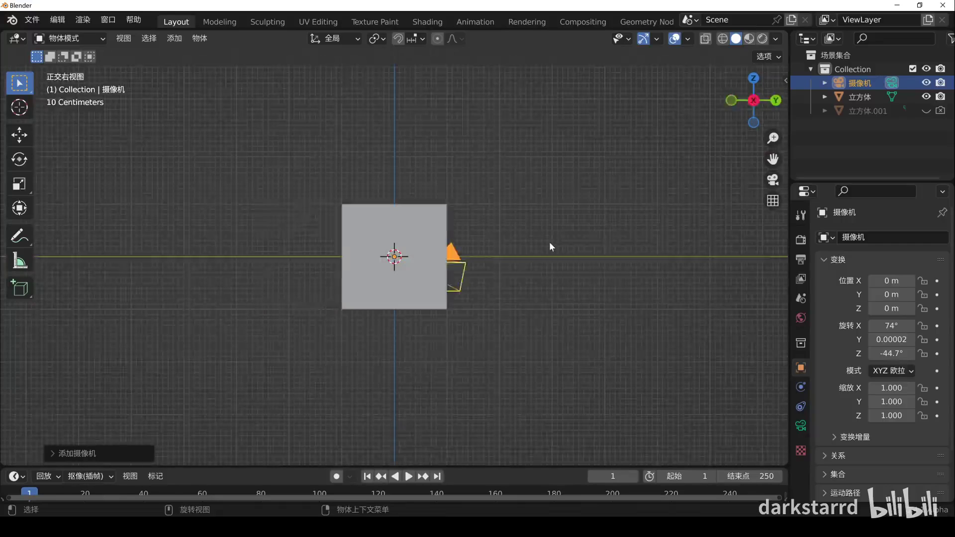
Orbit to a perspective front view and align the camera to it
key("KP_1")
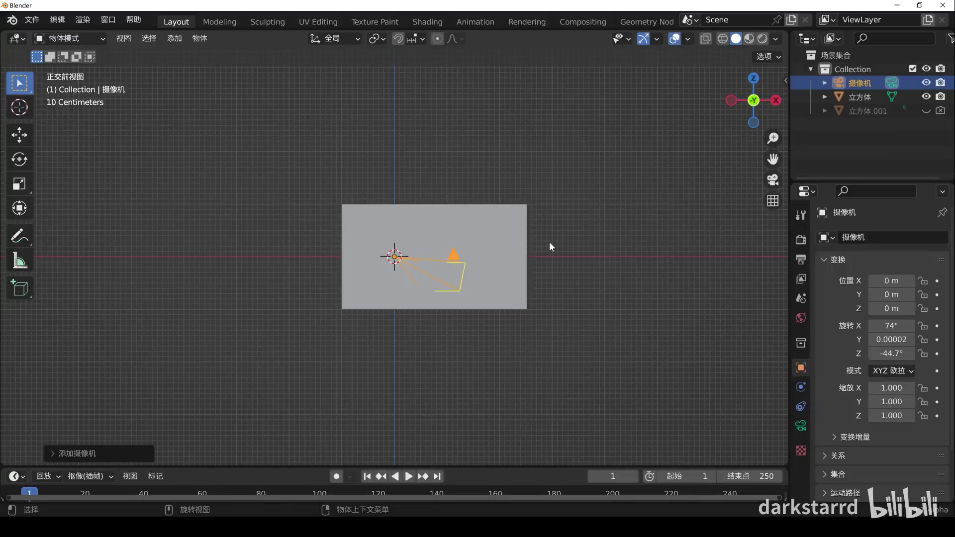
key("KP_5")
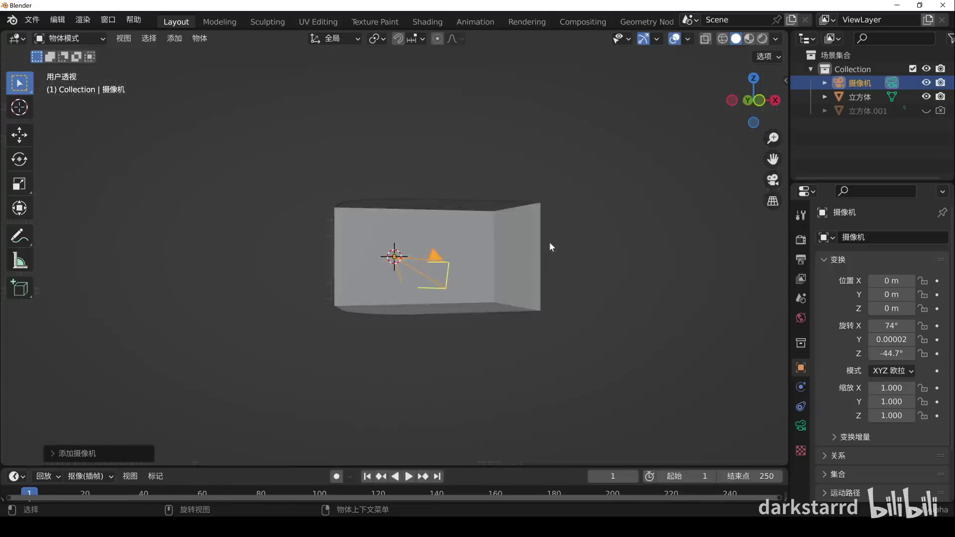
key("KP_6")
key("KP_6")
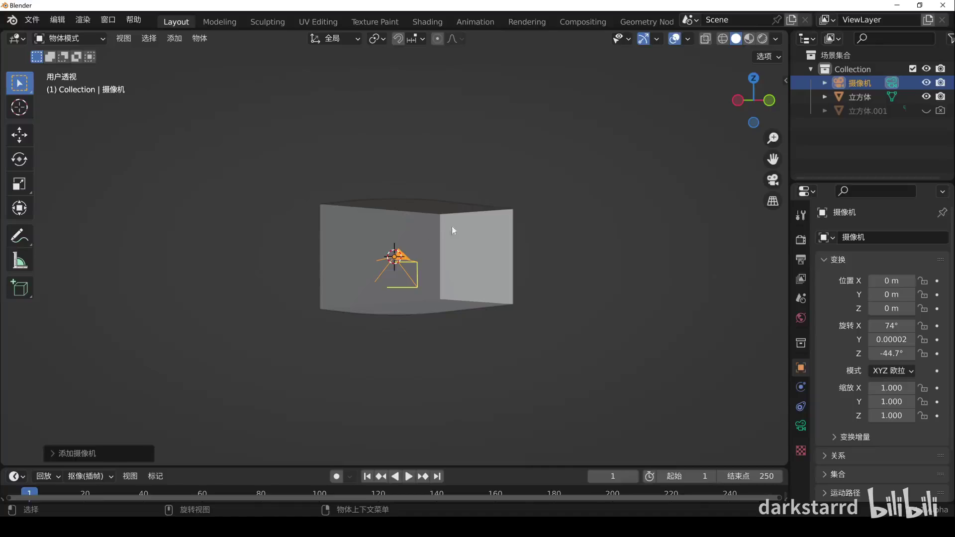
key("ctrl")
key("ctrl+alt+KP_0")
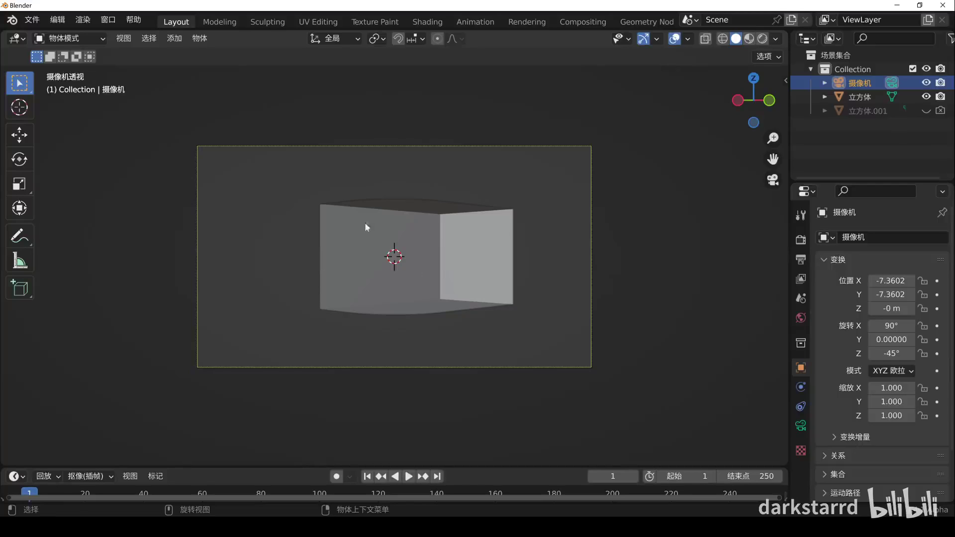
Set the camera's focal length to 35 mm
left_click(801, 426)
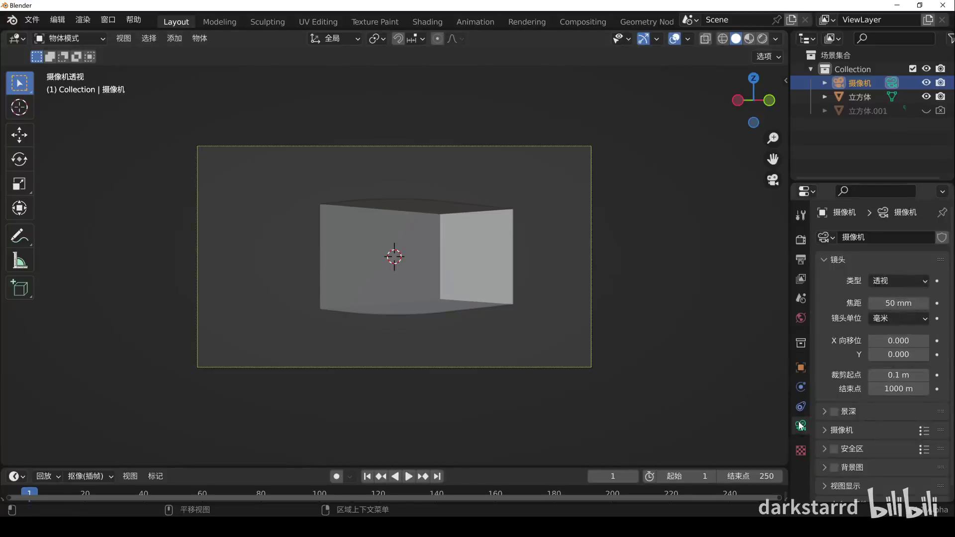
double_click(899, 303)
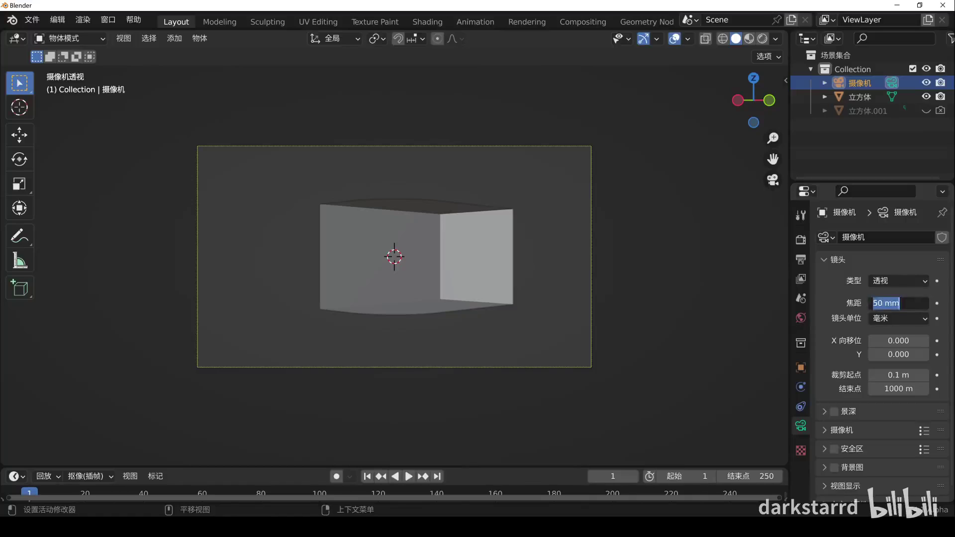
type("35")
key("Return")
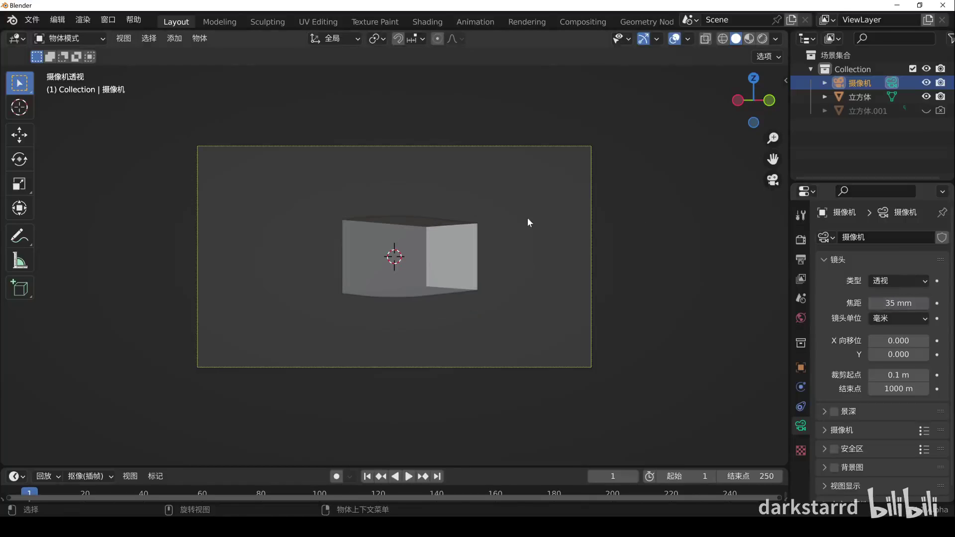
Move the camera along its local Y, then about 1.008 m along local Z toward the box
key("g")
key("y")
key("y")
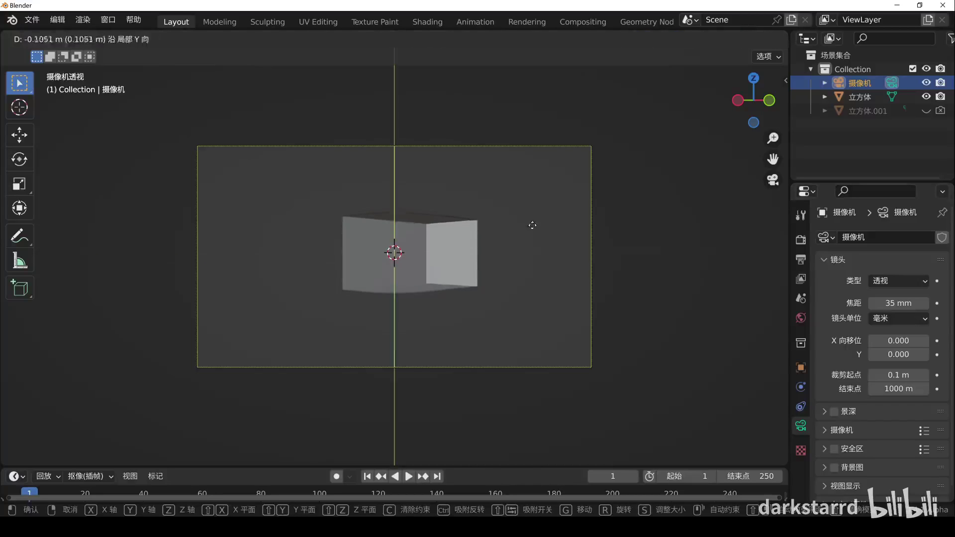
left_click(544, 322)
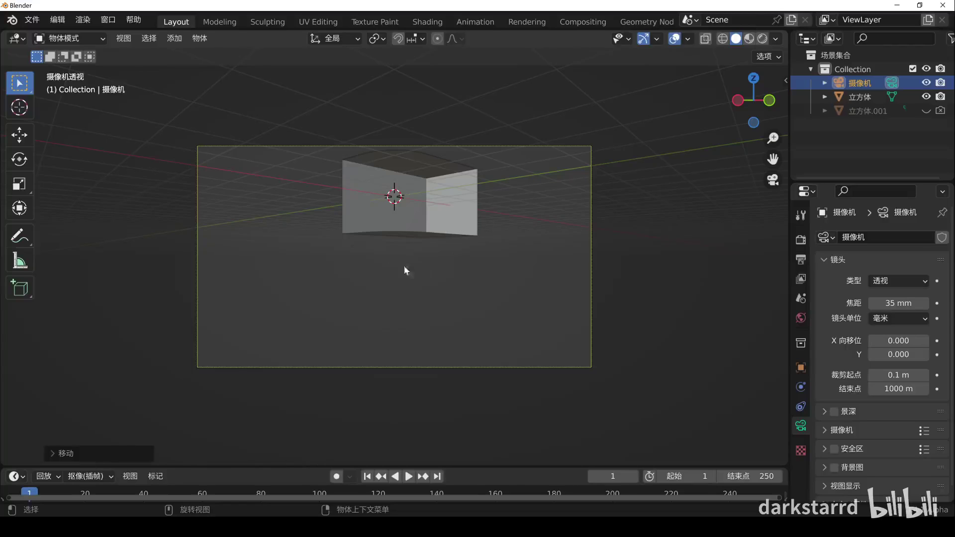
key("g")
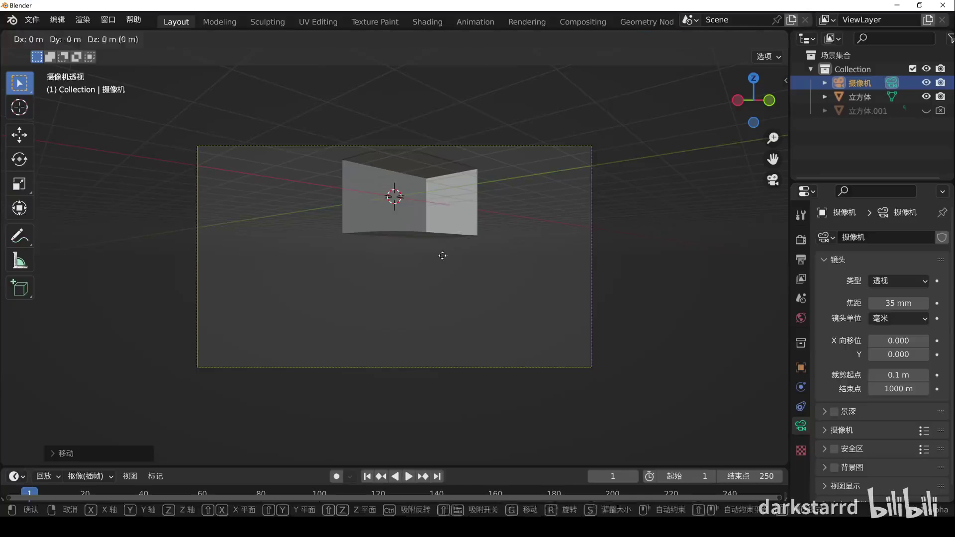
key("z")
left_click(454, 237)
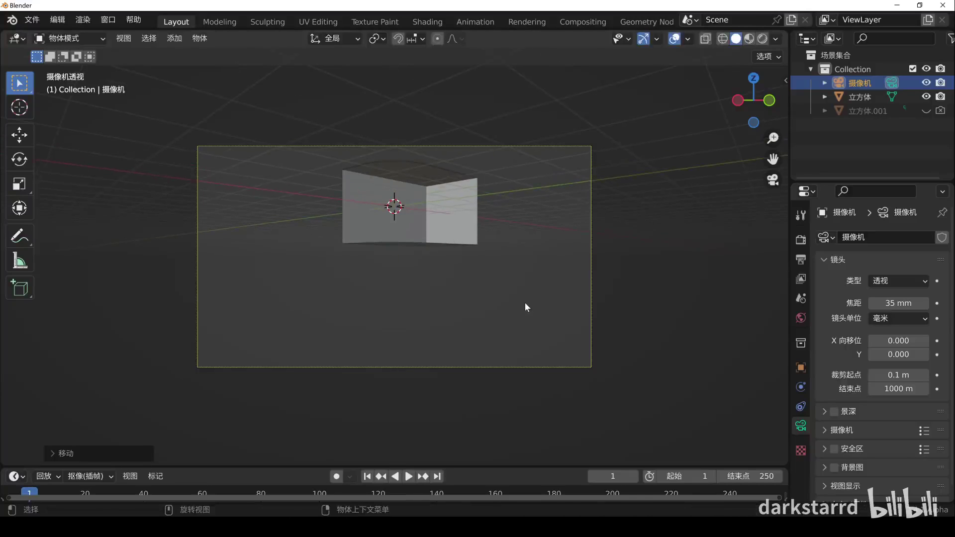
key("g")
key("z")
key("z")
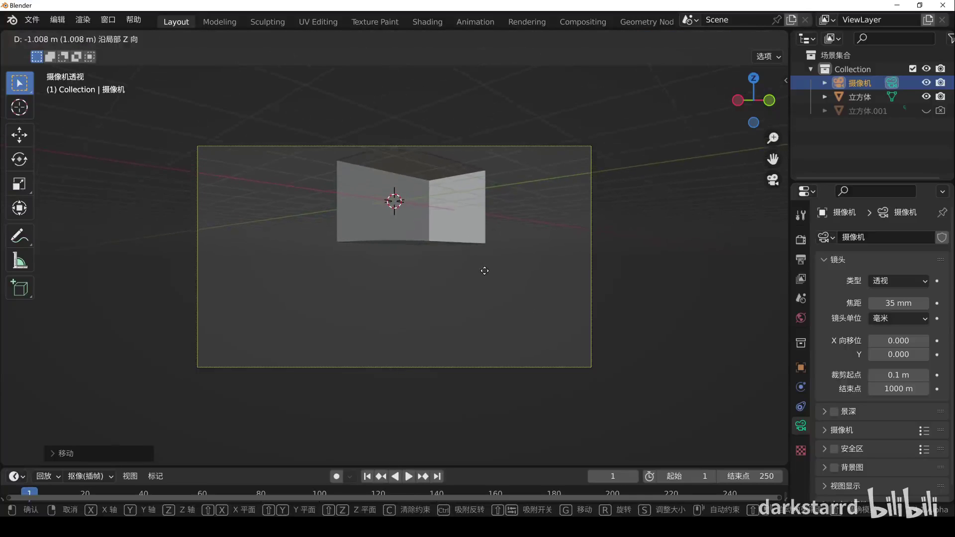
left_click(481, 267)
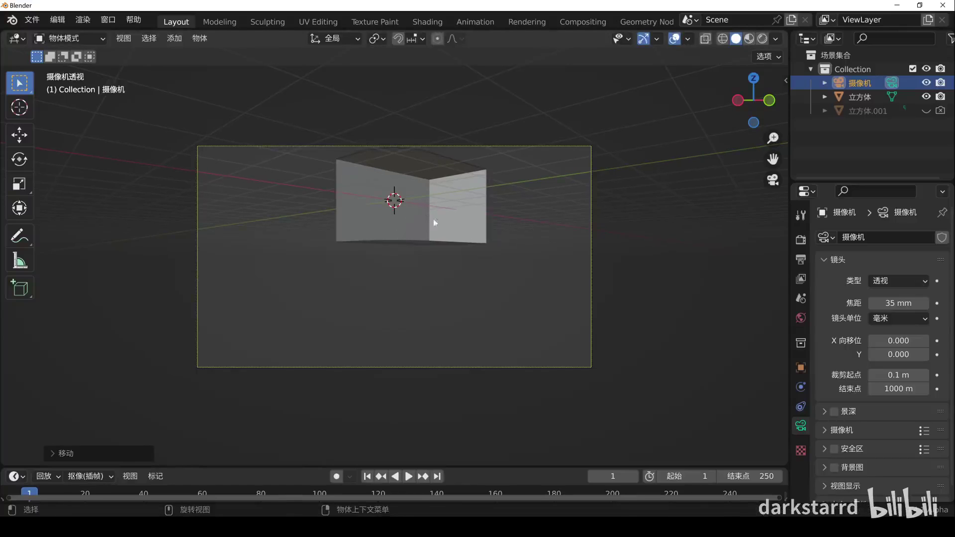
left_click(457, 193)
Frame the box and extrude its bottom face twice, the second time inward
key("KP_Decimal")
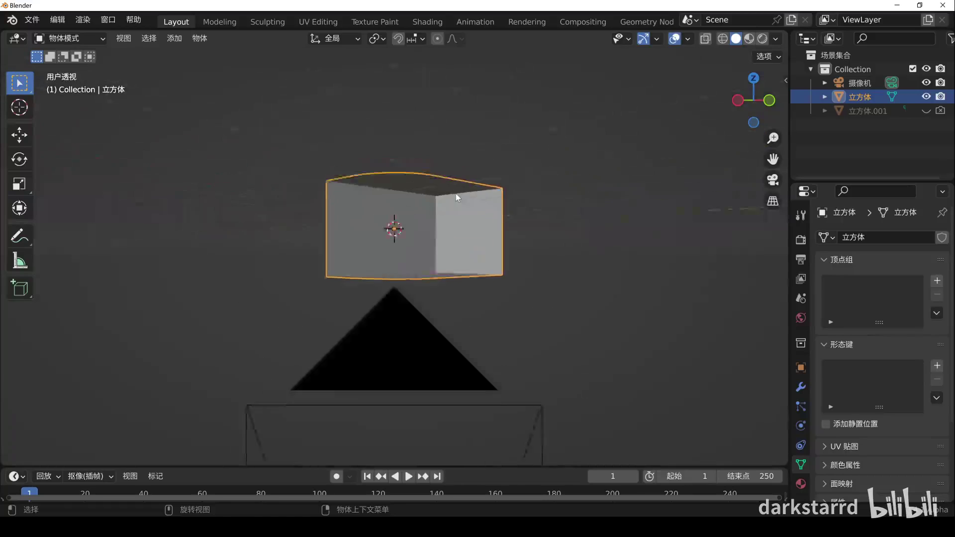
key("Tab")
left_click(442, 295)
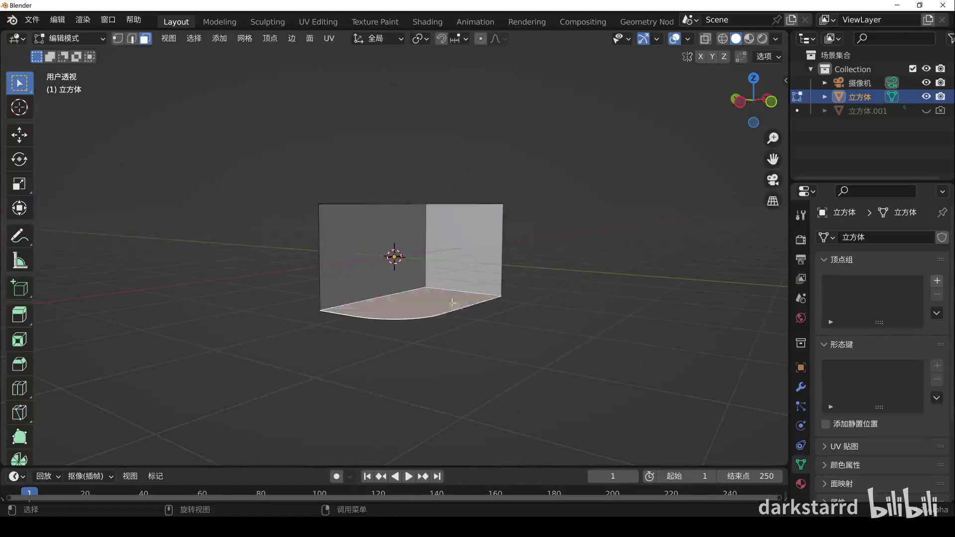
key("e")
left_click(442, 303)
mouse_move(442, 303)
middle_mouse_down()
mouse_move(430, 224)
mouse_move(476, 247)
middle_mouse_up()
key("e")
left_click(433, 228)
Add an edge loop, then a three-cut loop cut around the curved corner
key("ctrl+r")
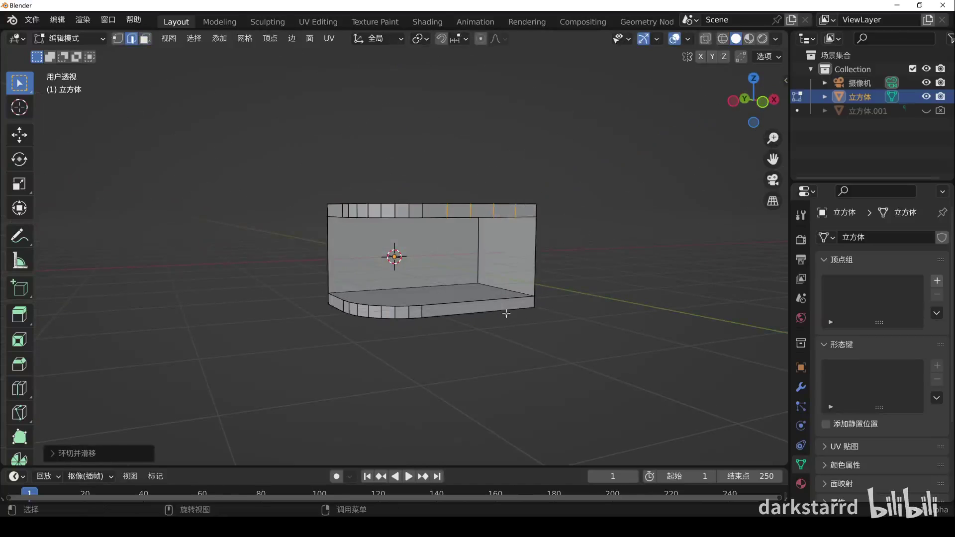
left_click(507, 206)
key("ctrl+r")
left_click(503, 304)
left_click(505, 299)
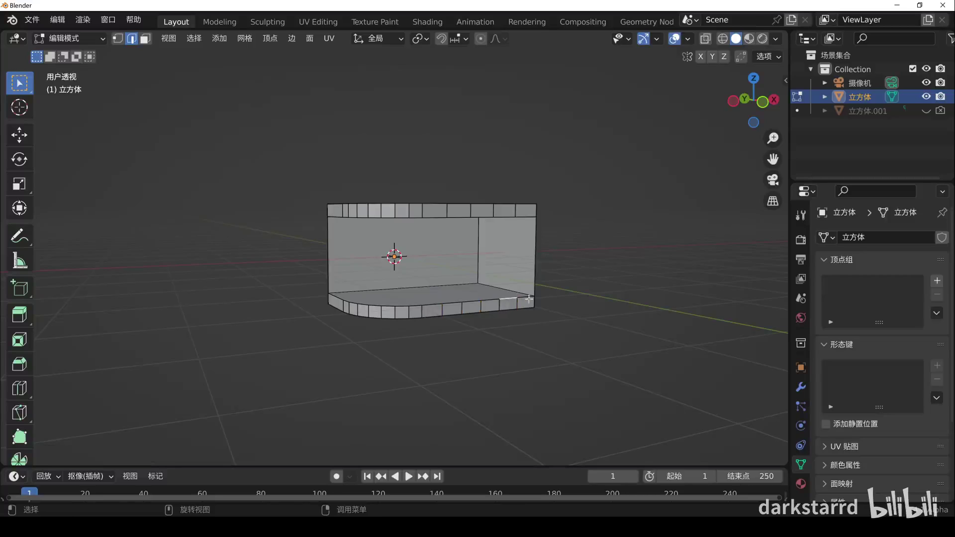
middle_click_drag(528, 298, 490, 295)
key("ctrl+r")
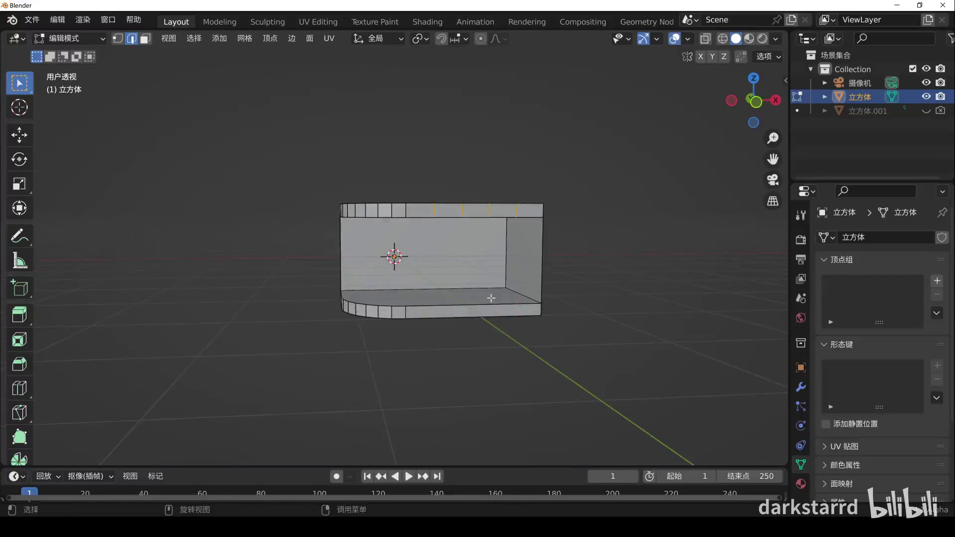
scroll(500, 307, "up", 2)
left_click(500, 308)
right_click(531, 242)
Bridge edge loops to close the right and left openings, adding a loop cut first on the left
left_click(505, 216, "alt+shift")
right_click(527, 194)
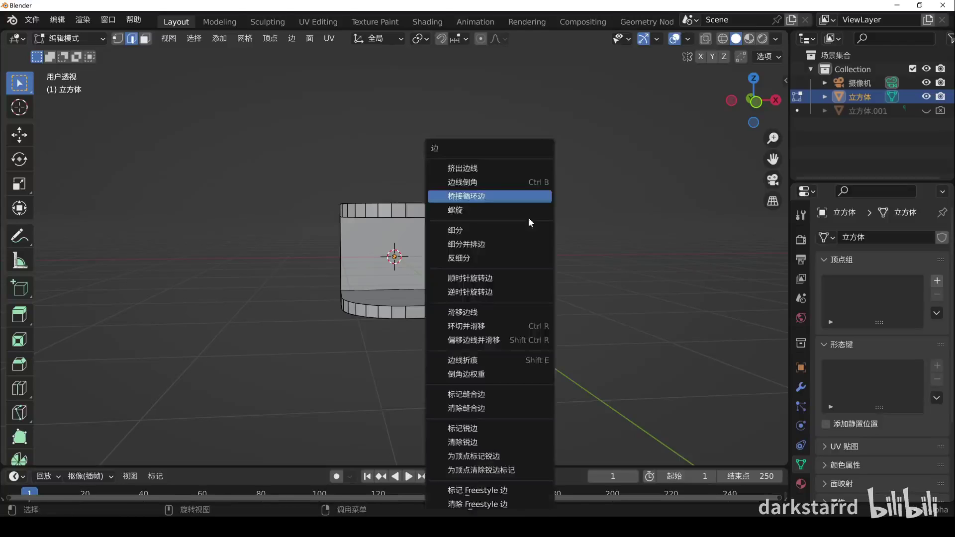
left_click(527, 192)
middle_click_drag(462, 233, 351, 299)
key("ctrl+r")
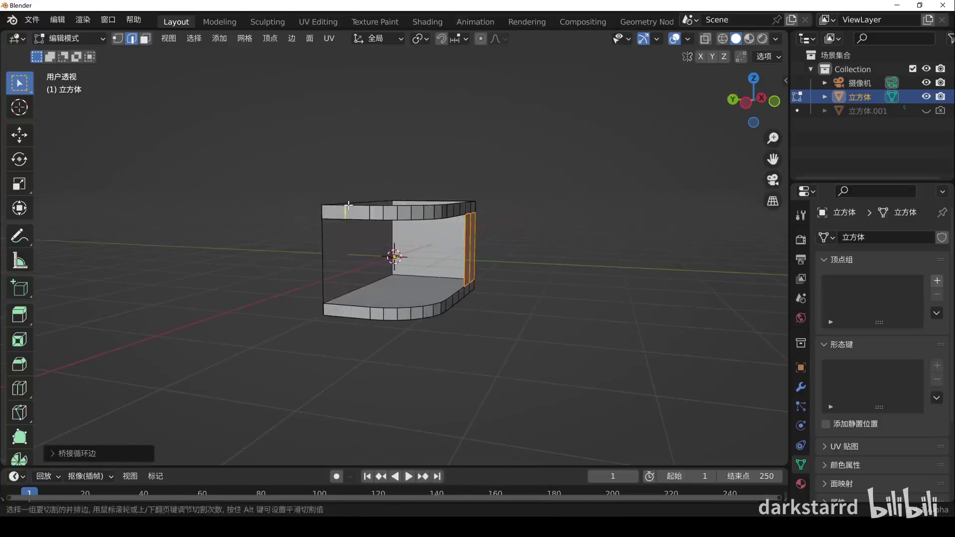
left_click(351, 298)
right_click(351, 299)
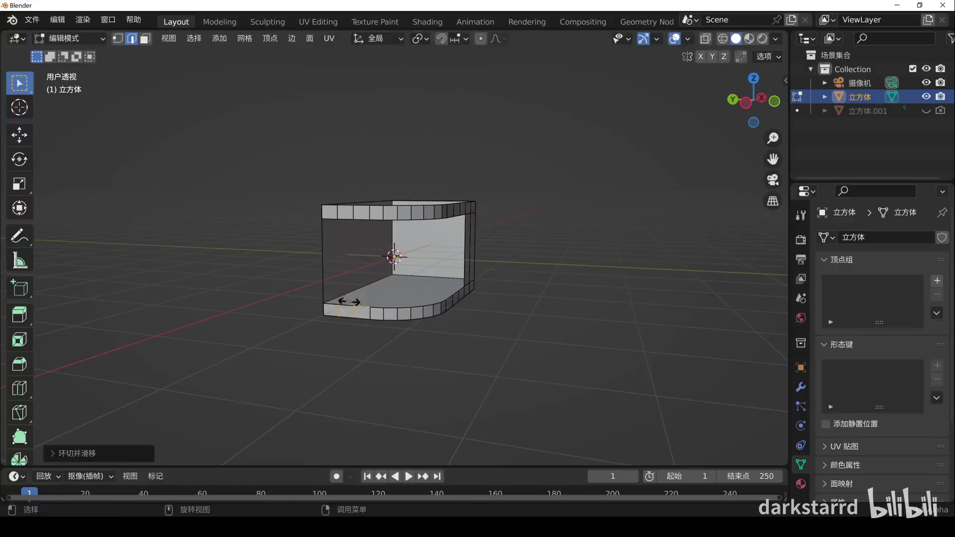
left_click(331, 303)
key("ctrl+e")
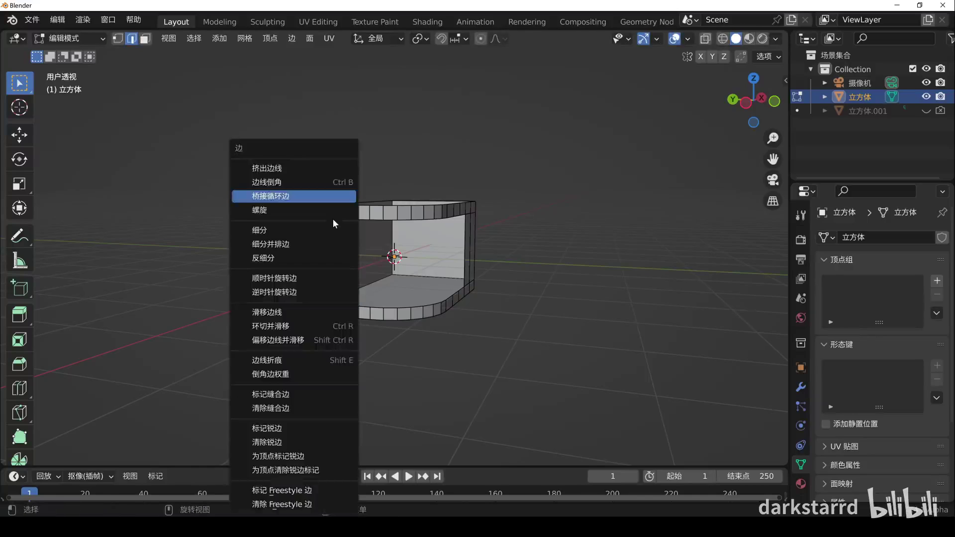
left_click(329, 202)
Return to object mode and apply Shade Smooth to the box
mouse_move(362, 223)
middle_mouse_down()
mouse_move(393, 239)
mouse_move(445, 241)
middle_mouse_up()
key("Tab")
right_click(396, 238)
left_click(418, 205)
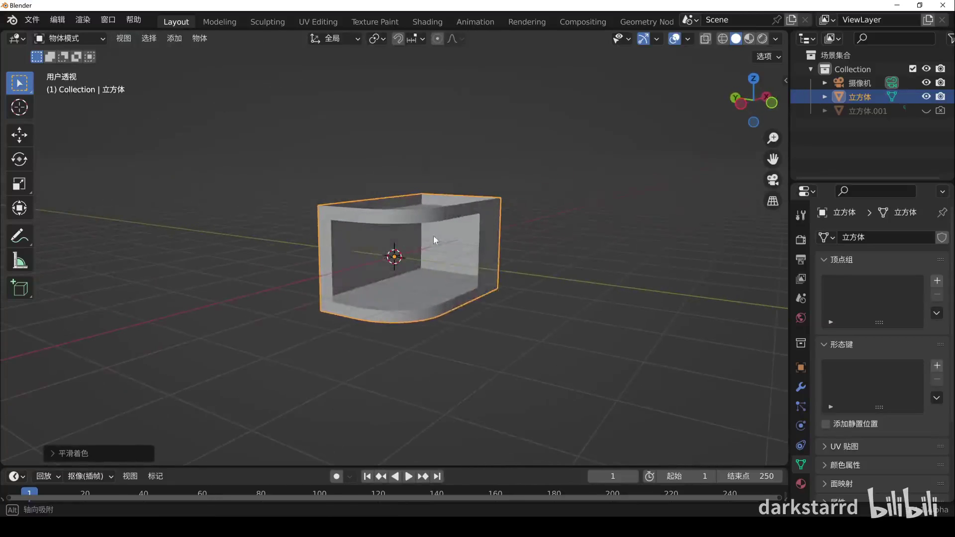
Add a monkey head mesh and scale it down inside the box
key("shift+a")
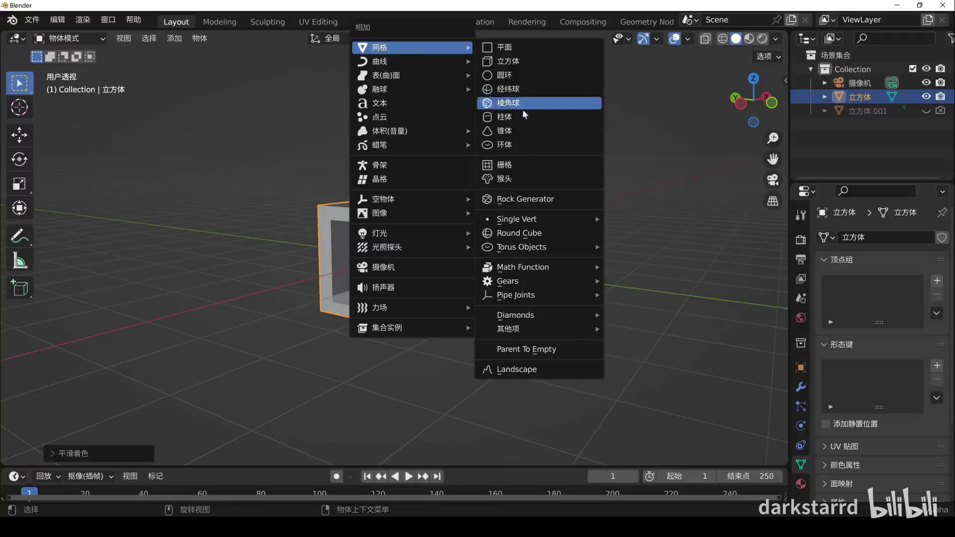
left_click(512, 179)
right_click(446, 246)
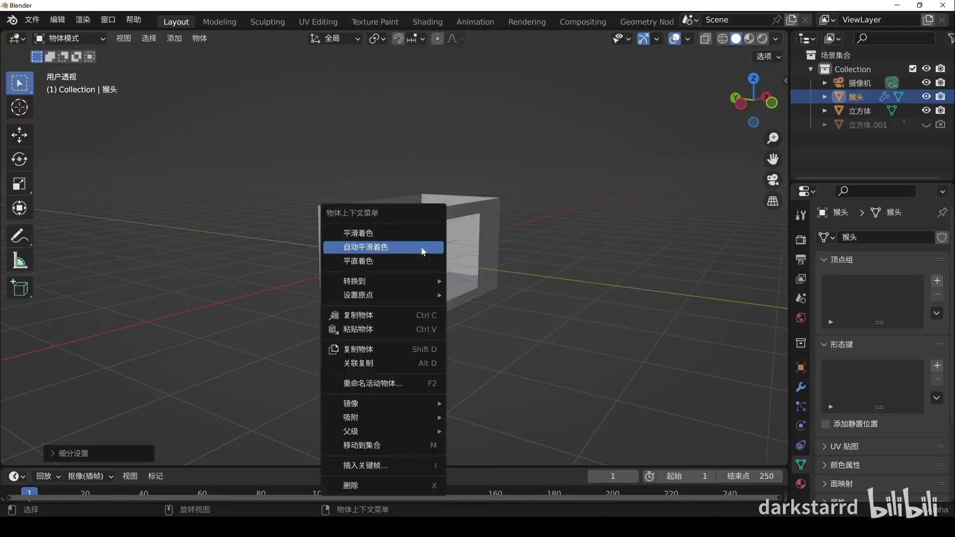
left_click(445, 246)
key("s")
left_click(433, 284)
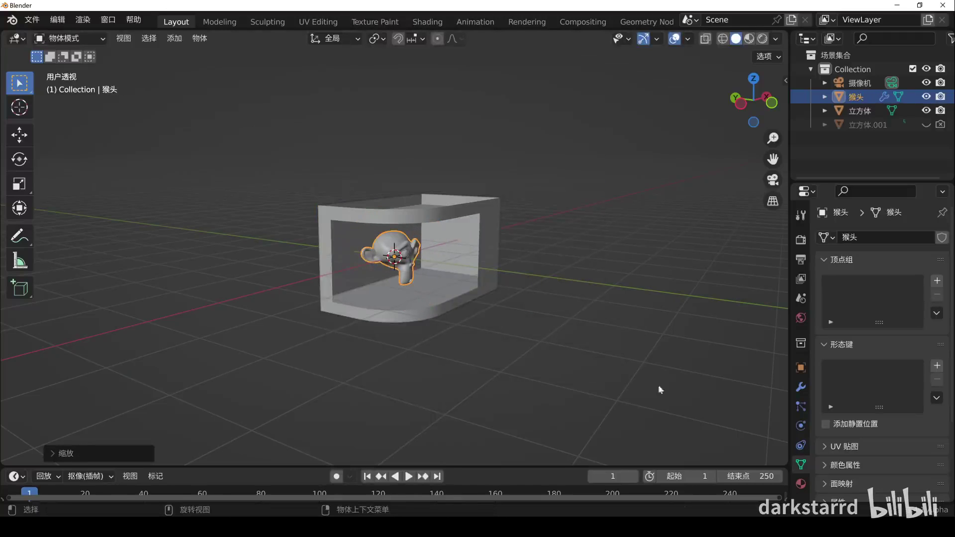
Give the monkey a new material with Metallic 1.000 and Roughness 0.000
left_click(801, 483)
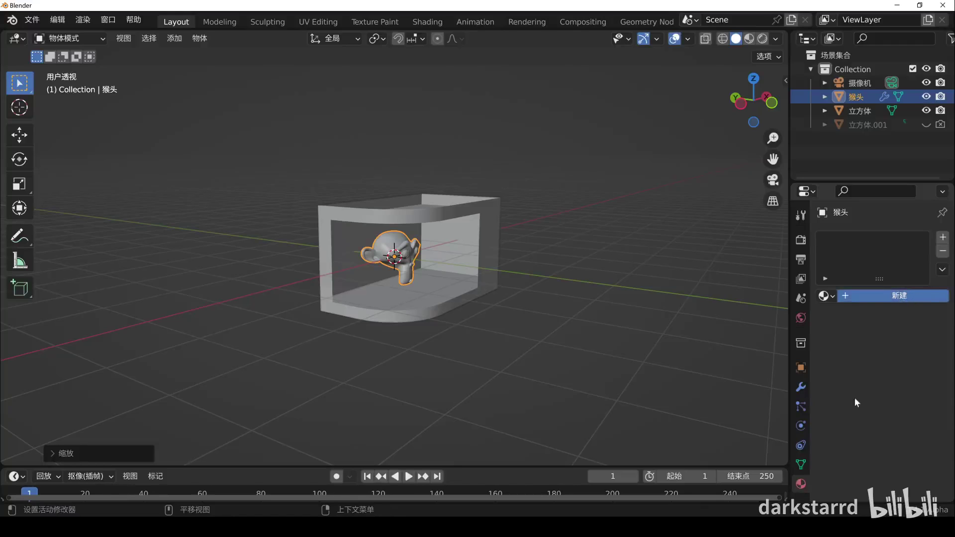
scroll(858, 388, "down", 4)
scroll(891, 433, "down", 2)
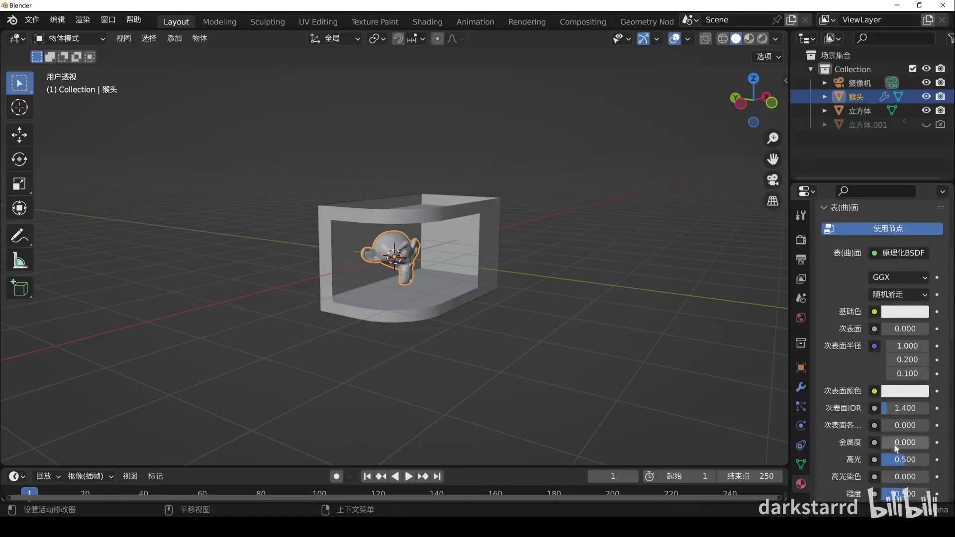
mouse_move(894, 444)
left_mouse_down()
mouse_move(929, 444)
mouse_move(883, 454)
left_mouse_up()
scroll(905, 443, "down", 2)
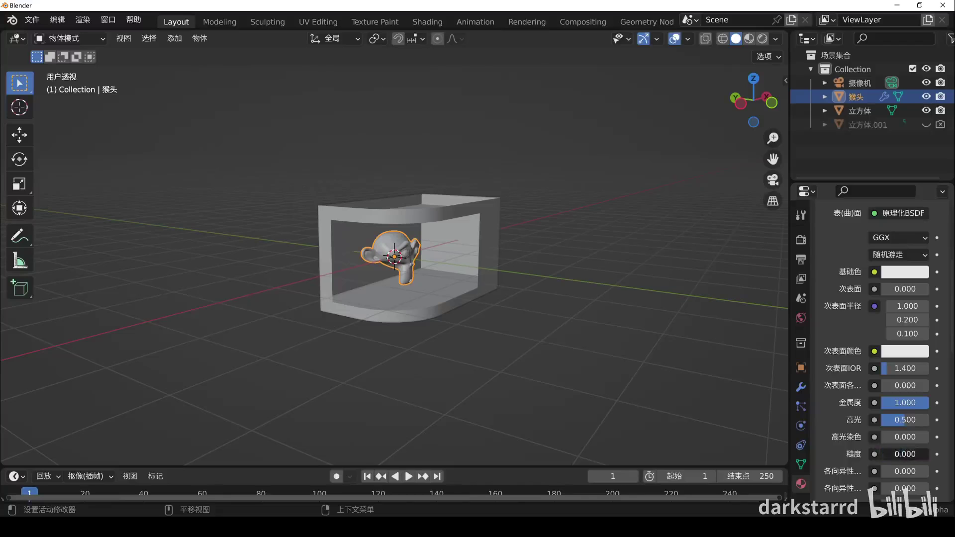
Switch to Material Preview and look through the camera
key("z")
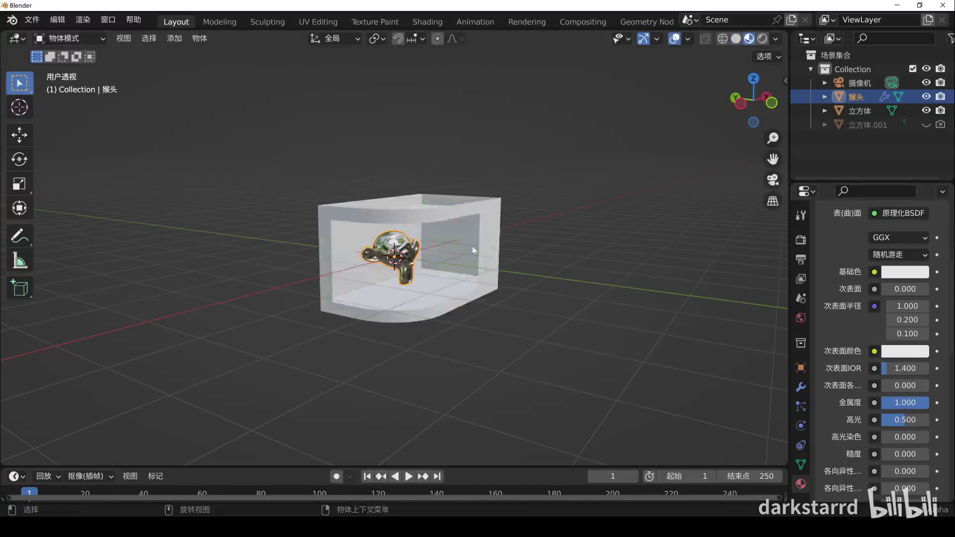
mouse_move(469, 249)
middle_mouse_down()
mouse_move(420, 234)
mouse_move(436, 239)
middle_mouse_up()
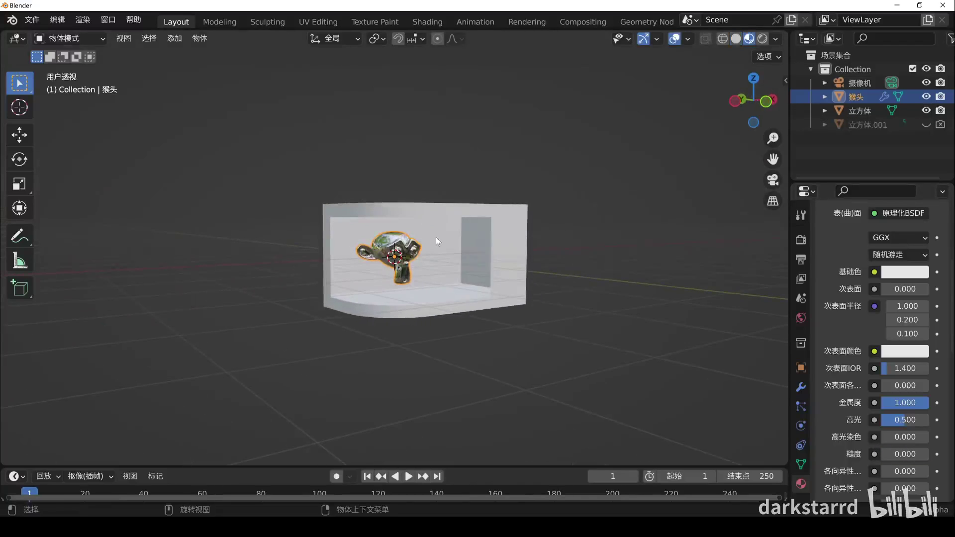
key("KP_0")
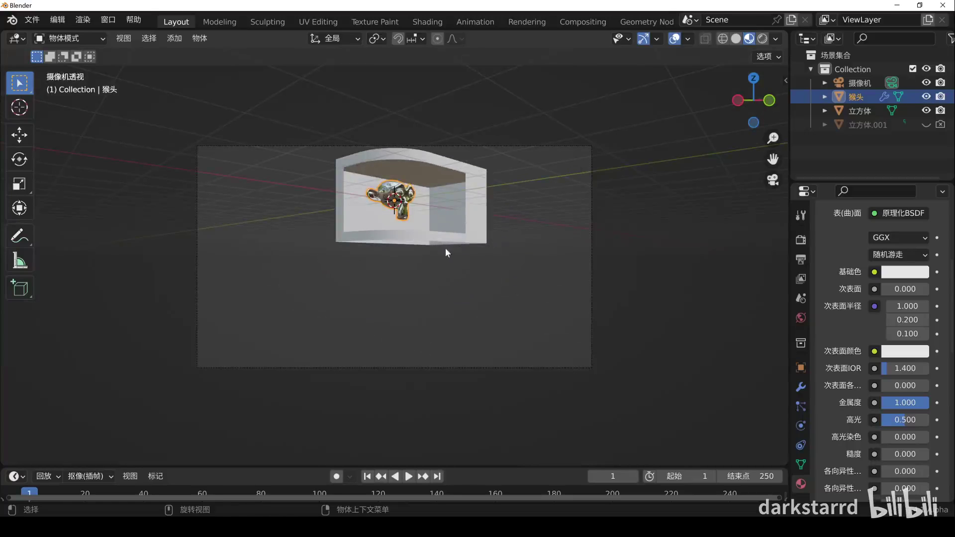
Enlarge the timeline, insert a Location+Rotation+Scale keyframe at frame 1, enable auto-keying, and switch to quad view
left_click_drag(372, 468, 372, 371)
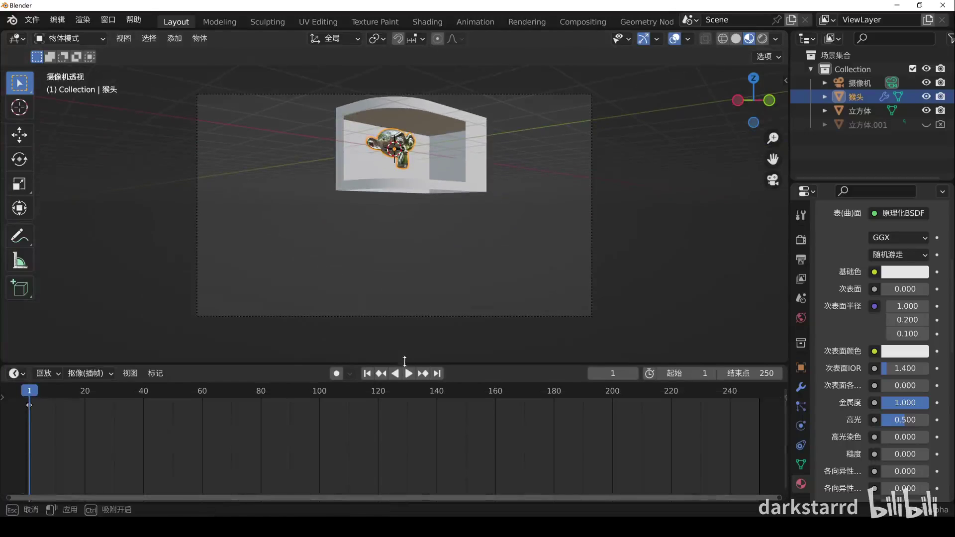
key("i")
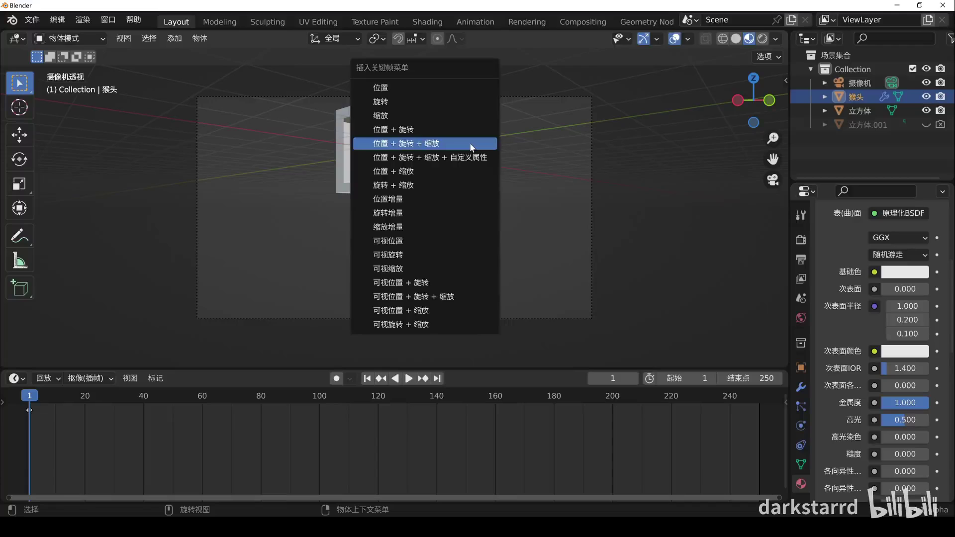
left_click(472, 145)
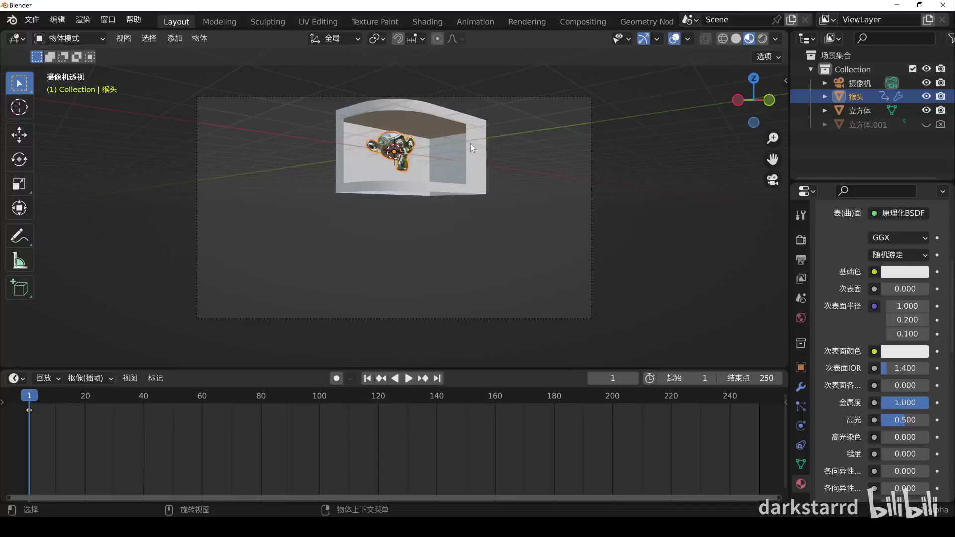
left_click(336, 379)
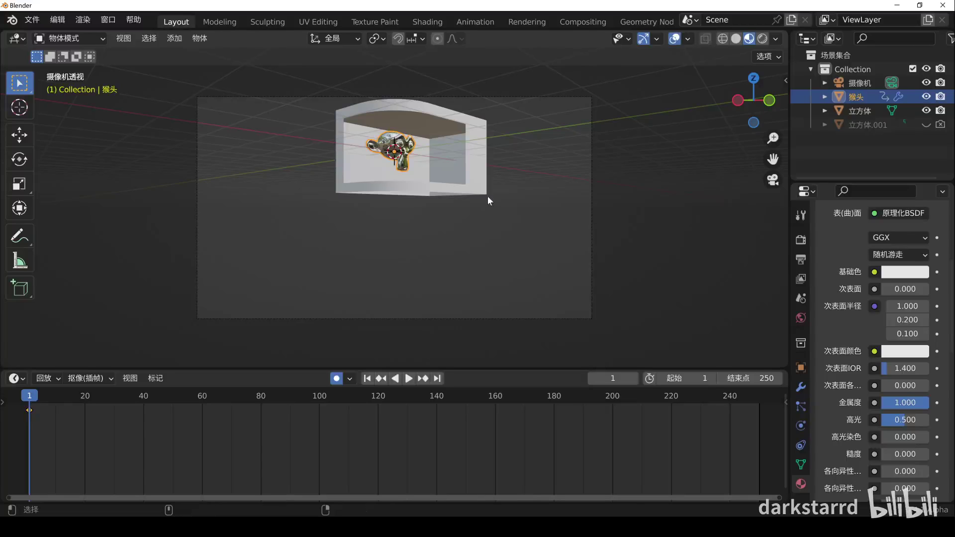
key("ctrl+alt+q")
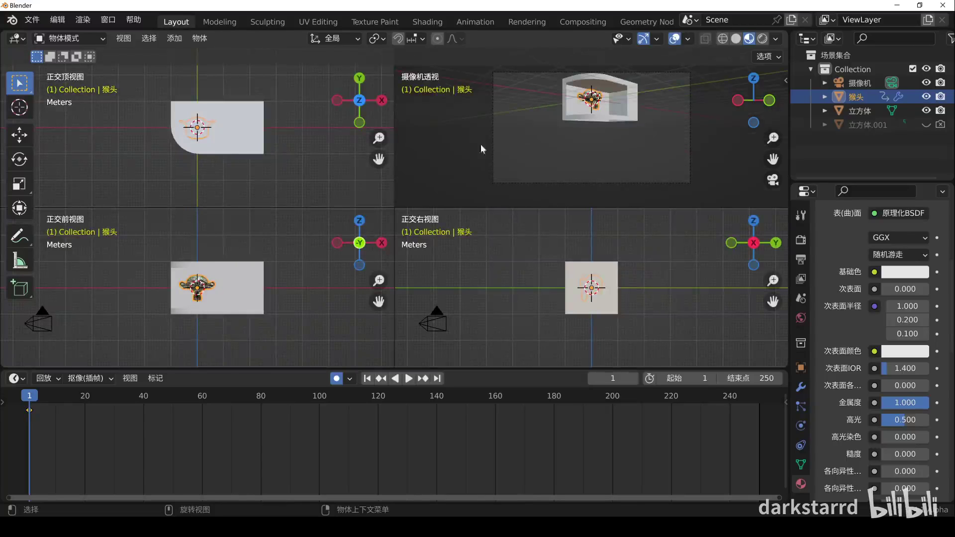
At frame 24, move the monkey head left, rotate it, and nudge it slightly
key("space")
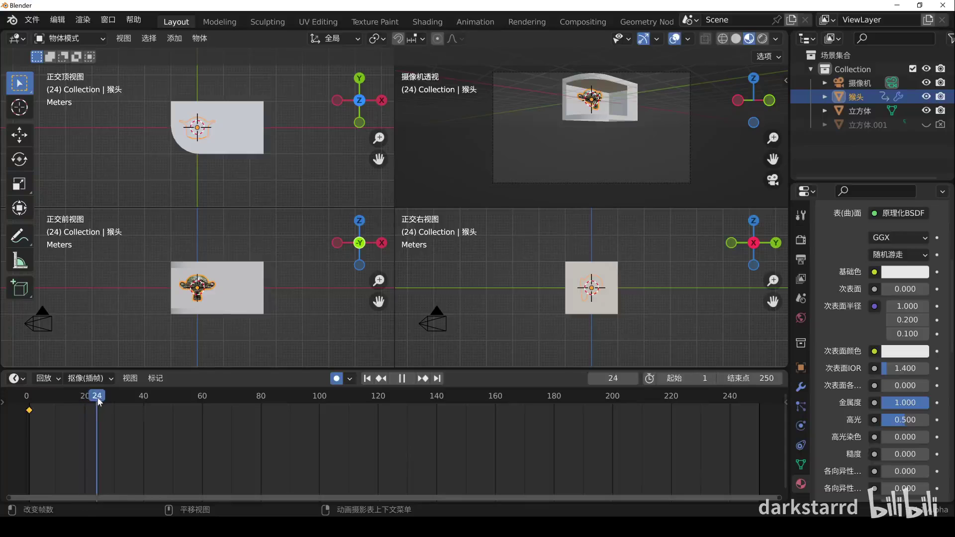
key("space")
key("g")
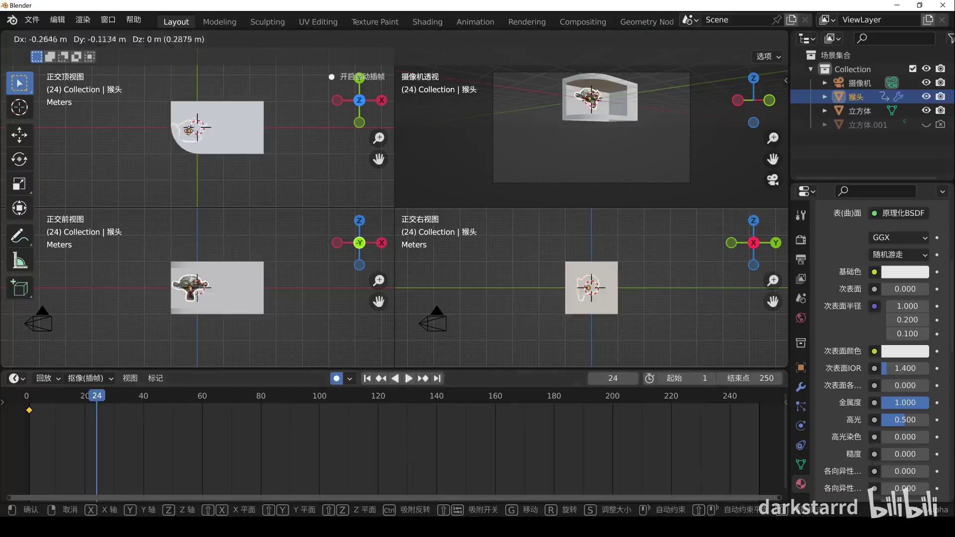
left_click(202, 128)
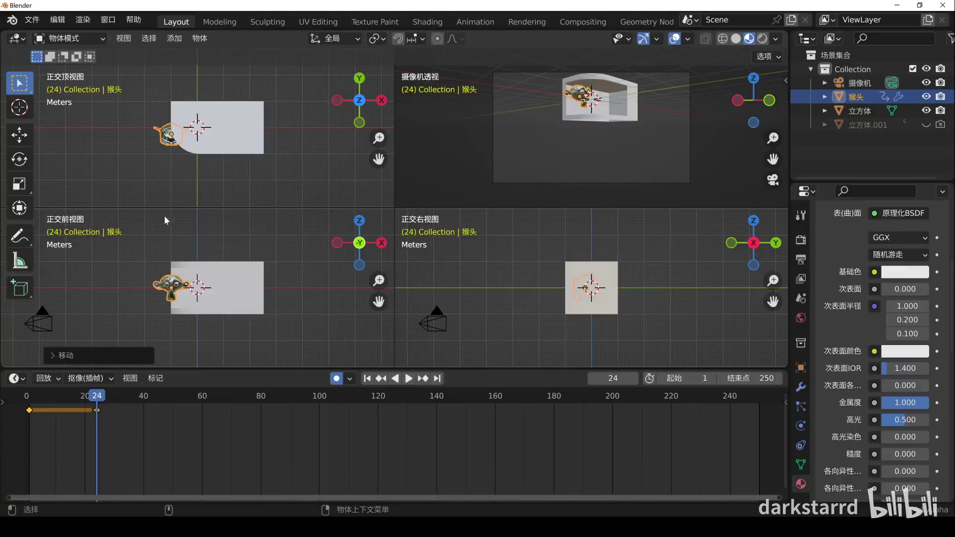
key("r")
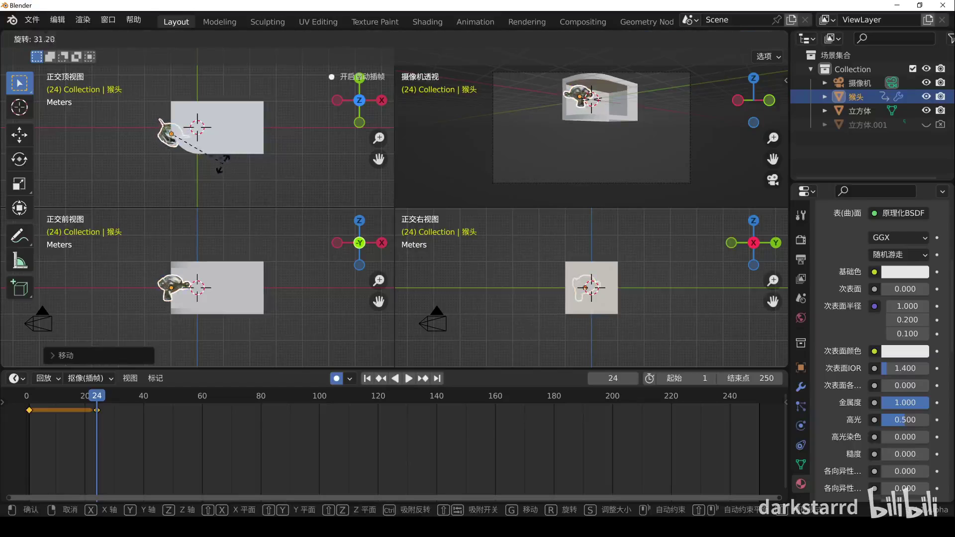
left_click(213, 169)
key("g")
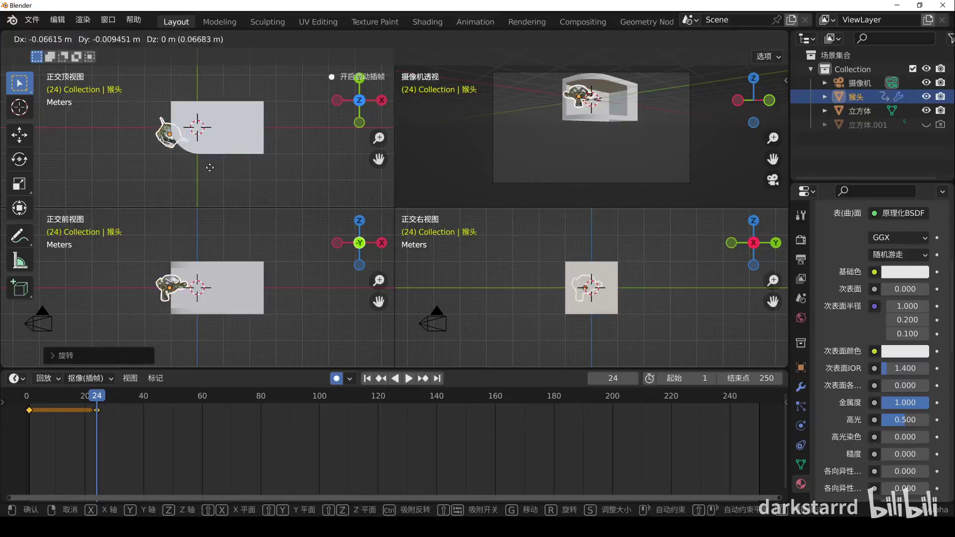
left_click(211, 171)
Lower the monkey head along Z, turn it further, and play back the animation
key("g")
key("z")
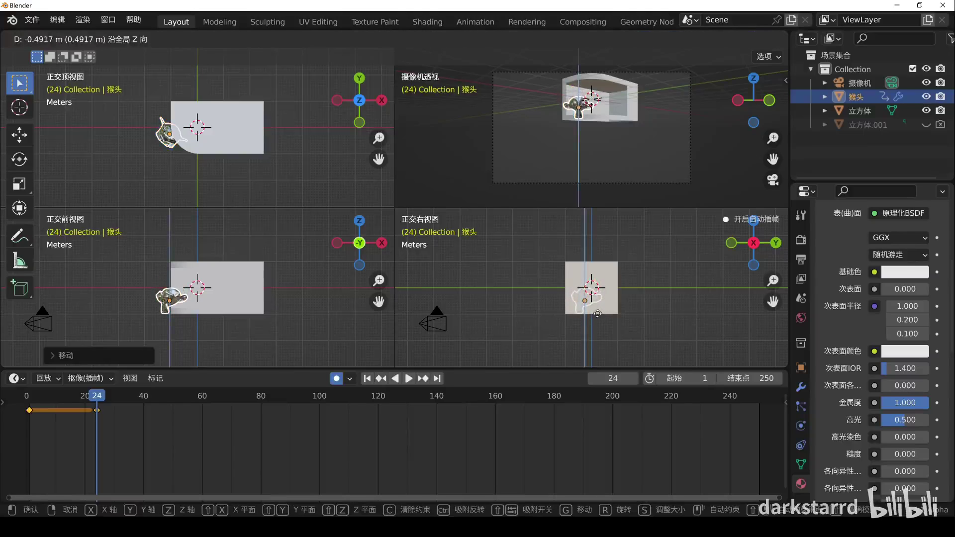
left_click(599, 316)
key("r")
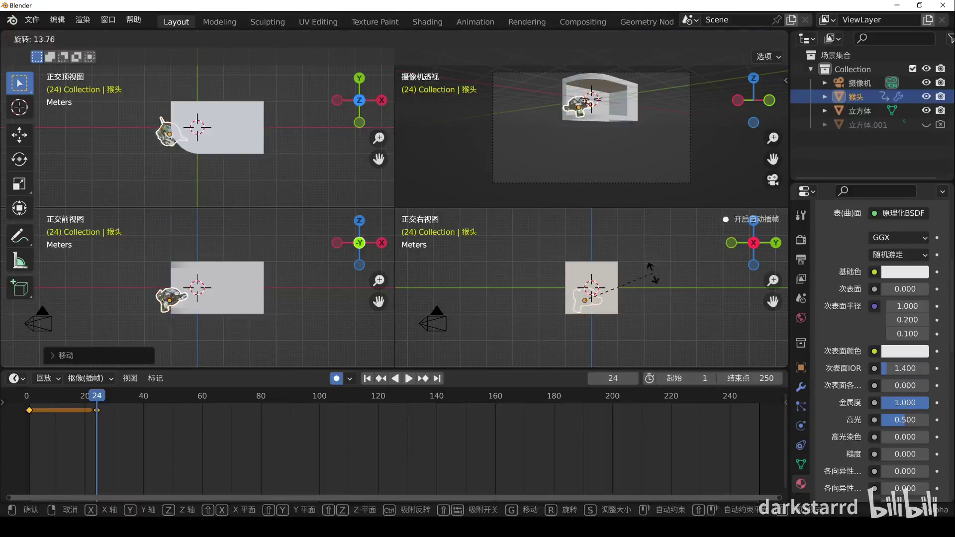
left_click(649, 287)
key("g")
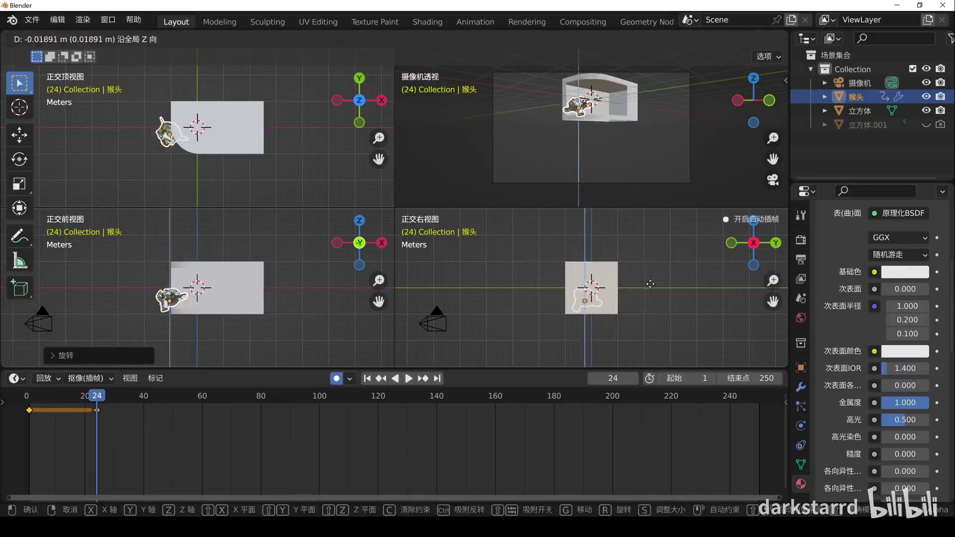
left_click(634, 288)
key("space")
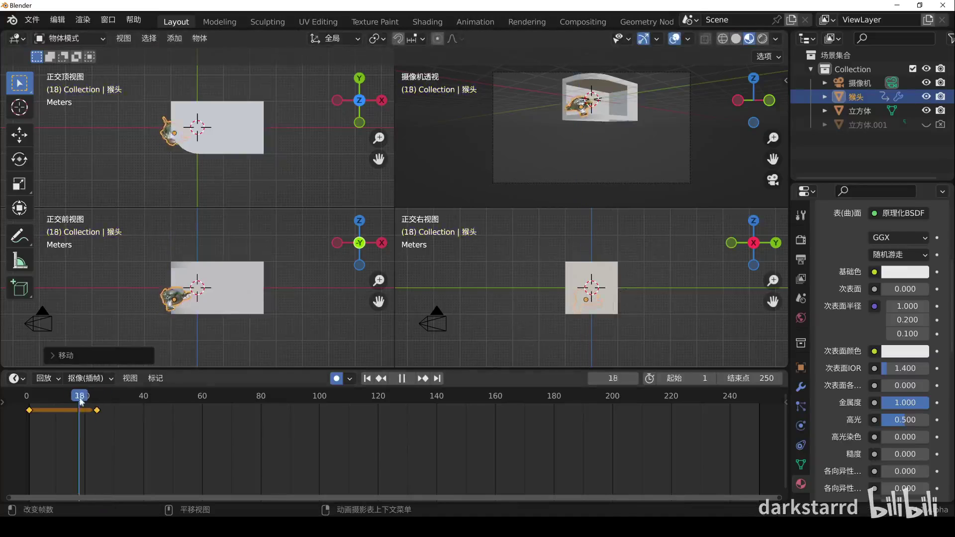
At frame 48, move and trackball-rotate the monkey head beside the box's lower right
left_click_drag(95, 415, 168, 418)
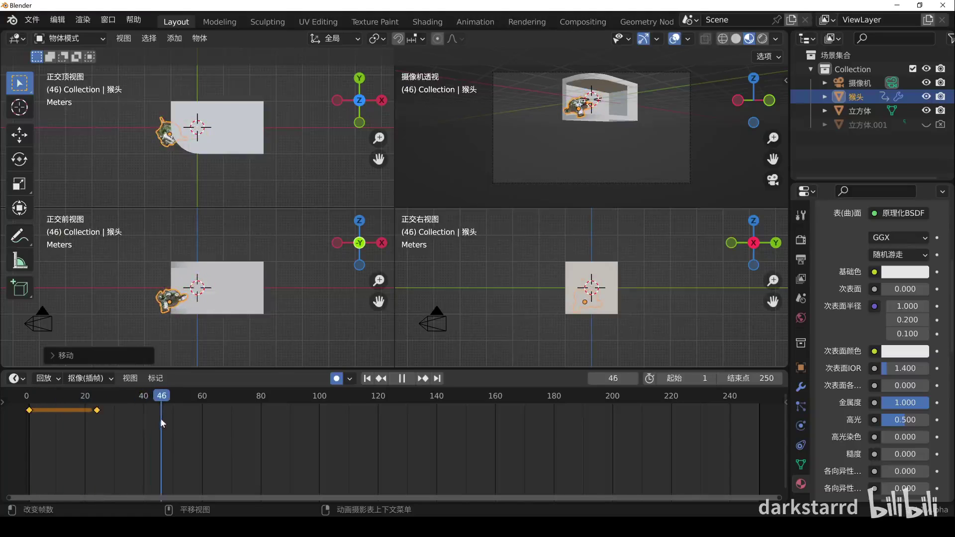
key("space")
key("g")
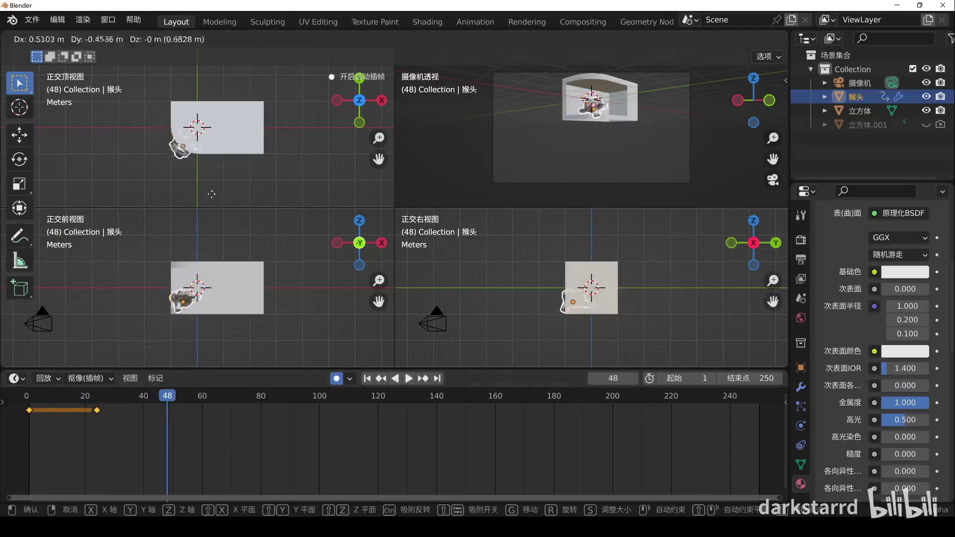
left_click(251, 203)
key("r")
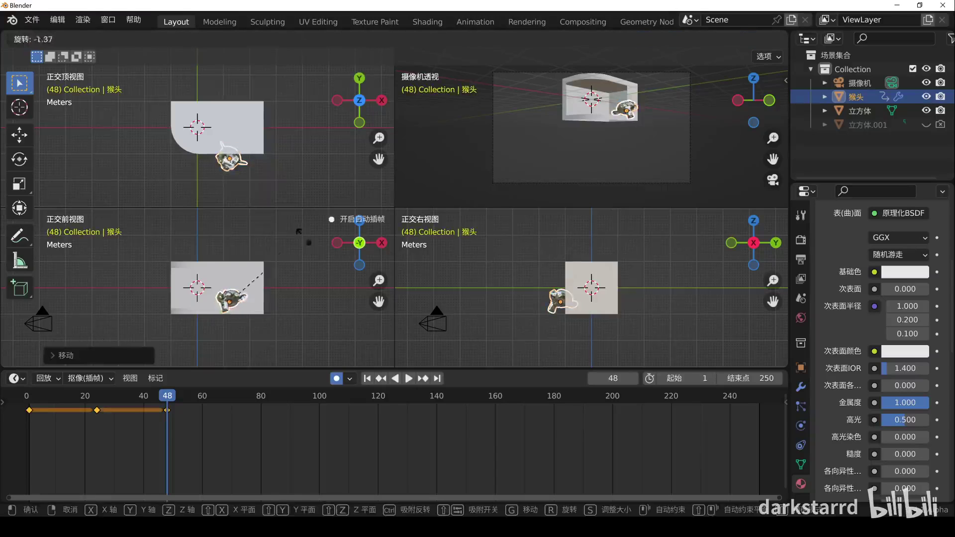
key("r")
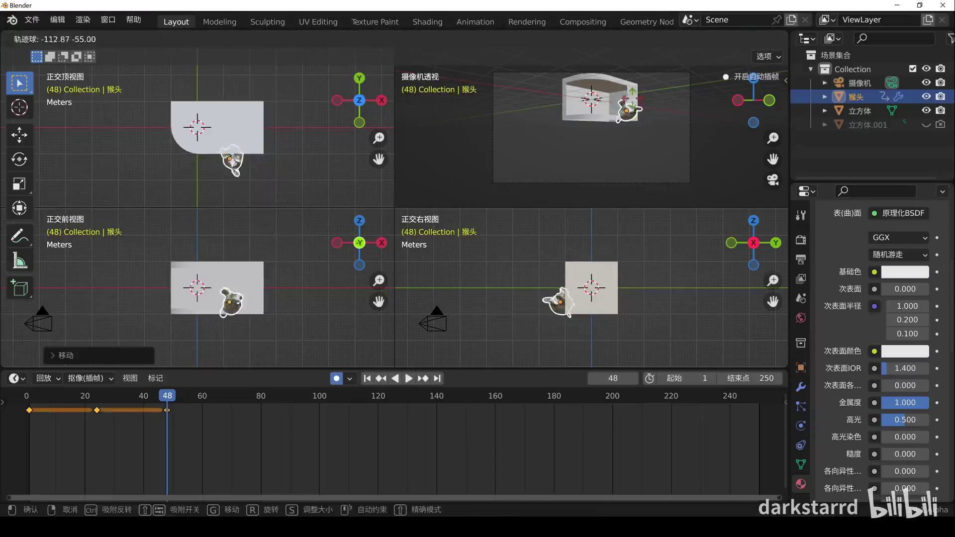
left_click(631, 116)
key("g")
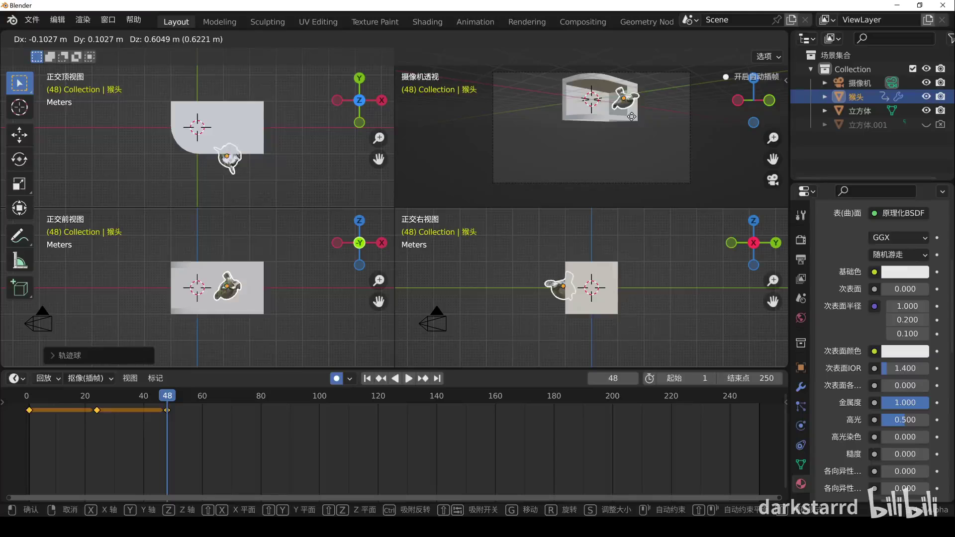
left_click(629, 116)
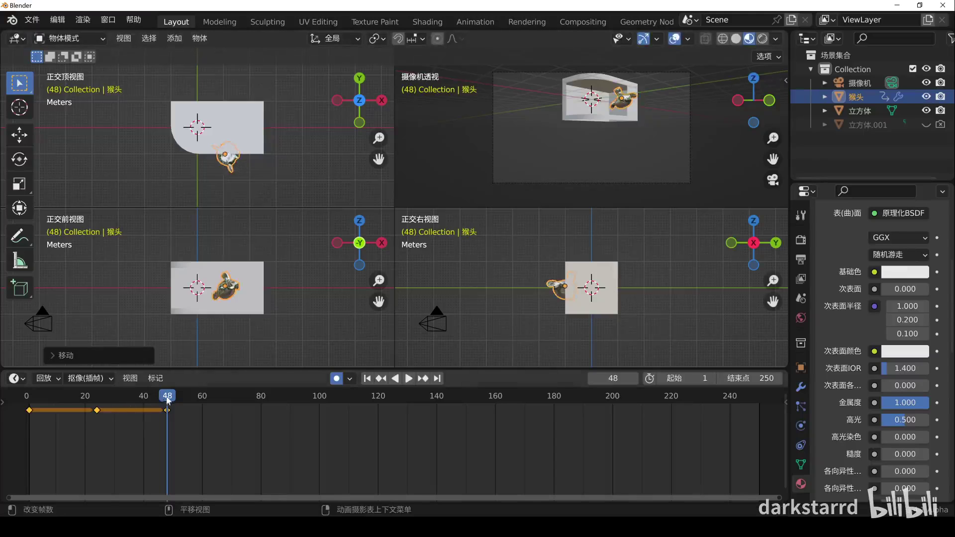
Nudge the monkey head 0.104 m right around frame 23 and preview the motion
mouse_move(168, 401)
left_mouse_down()
mouse_move(76, 406)
mouse_move(94, 411)
left_mouse_up()
key("g")
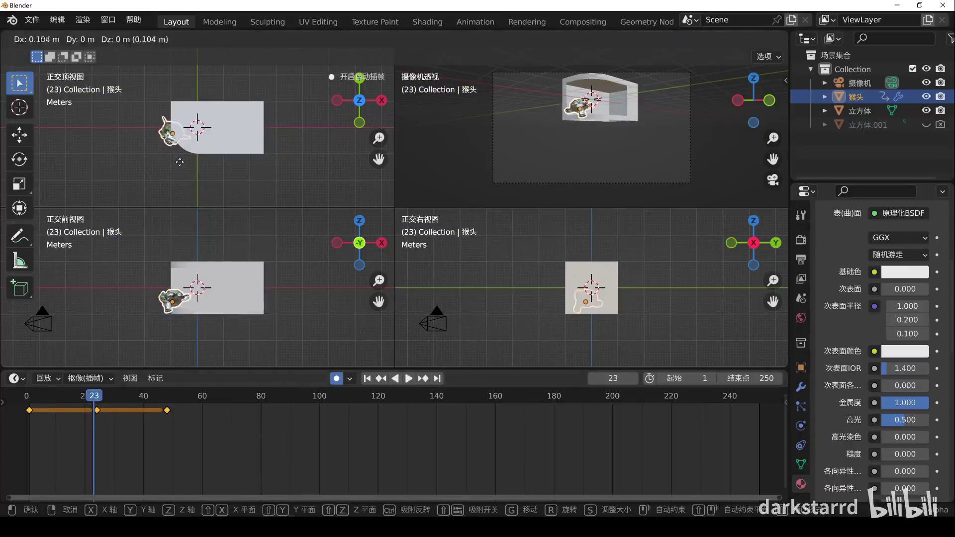
left_click(181, 167)
mouse_move(94, 405)
left_mouse_down()
mouse_move(75, 406)
mouse_move(237, 427)
left_mouse_up()
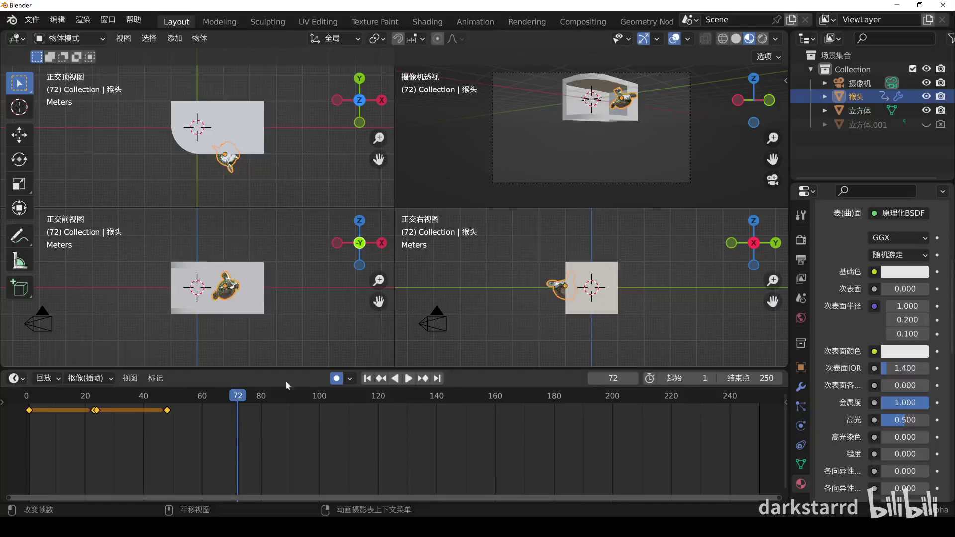
Clear the monkey's position and rotation at frame 72 and set the end frame to 72
key("alt+g")
key("alt+r")
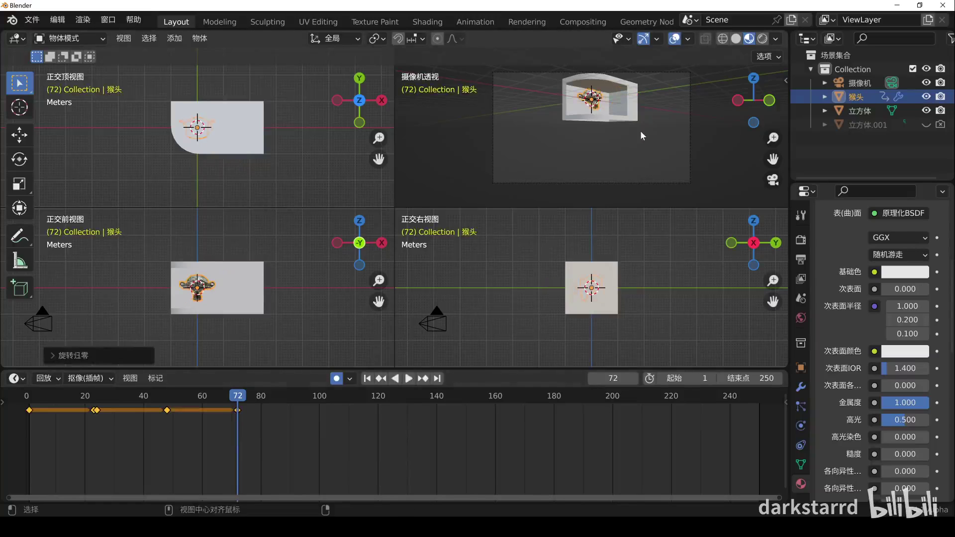
double_click(737, 380)
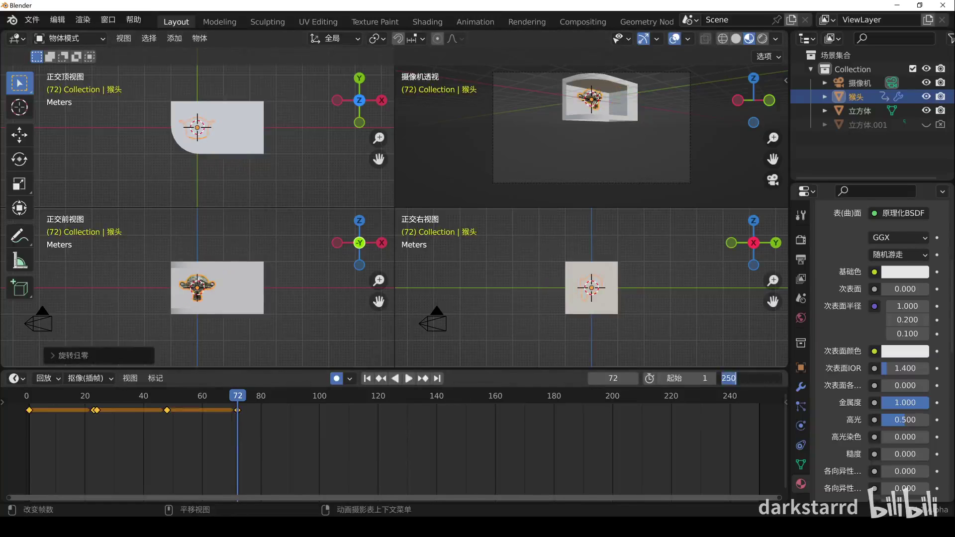
type("结束点 72")
key("Return")
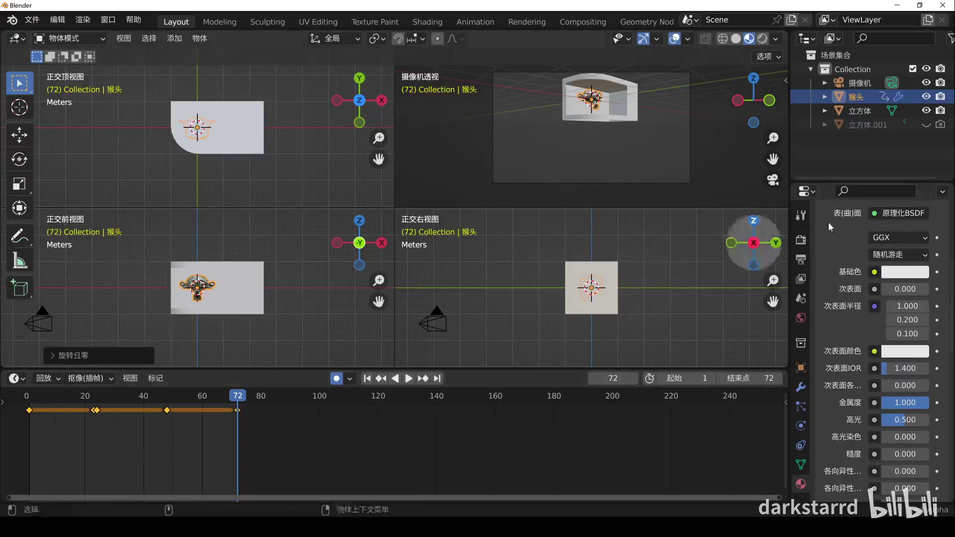
Show only the fitted camera view and play the 72-frame animation from frame 1
key("ctrl+alt+q")
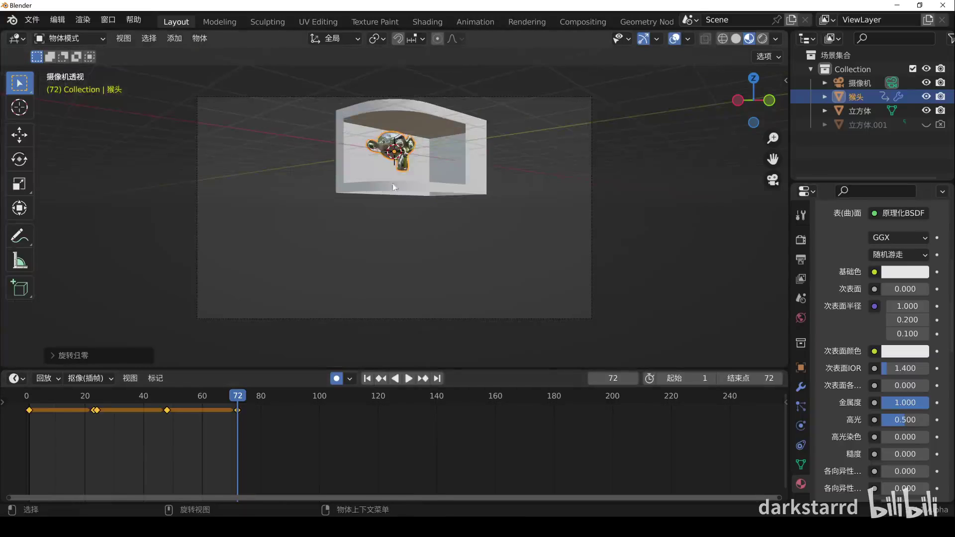
key("Home")
key("space")
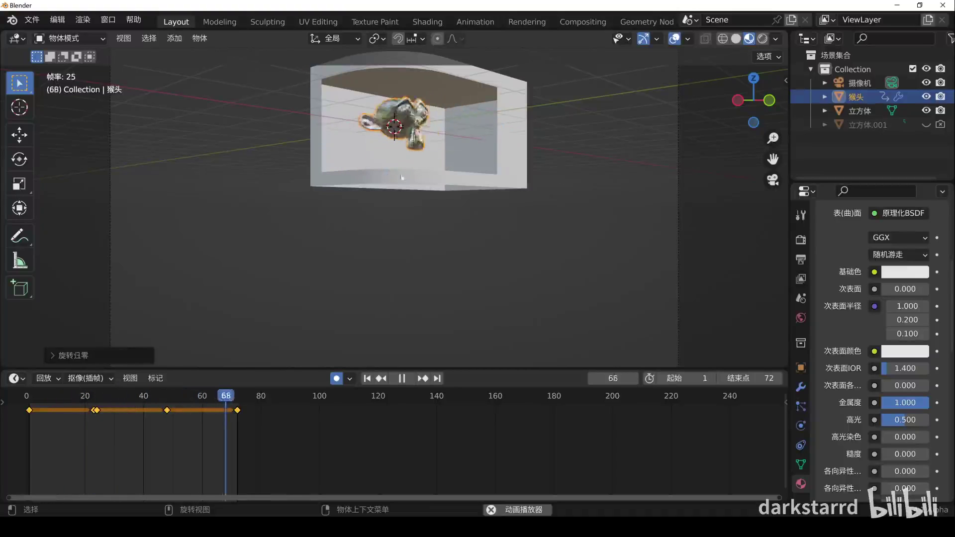
key("space")
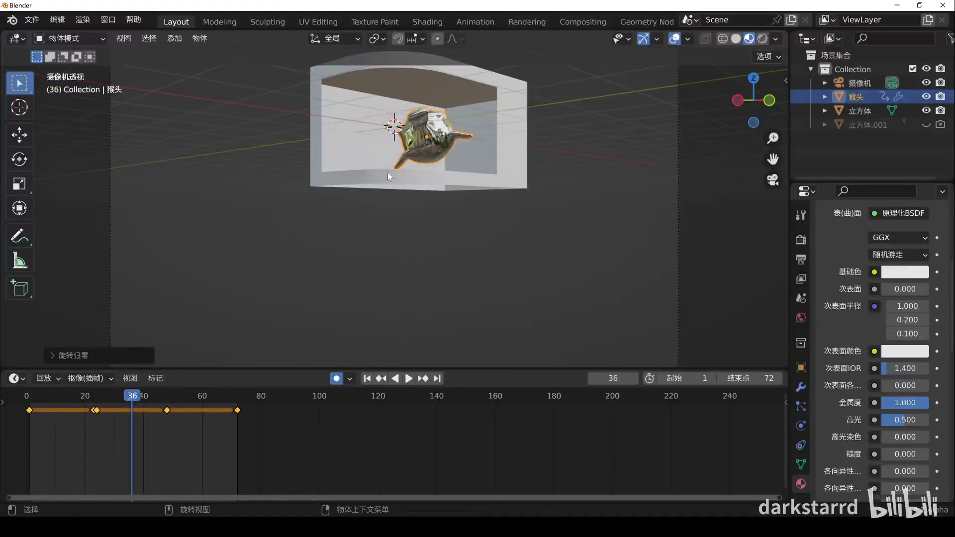
key("shift+Left")
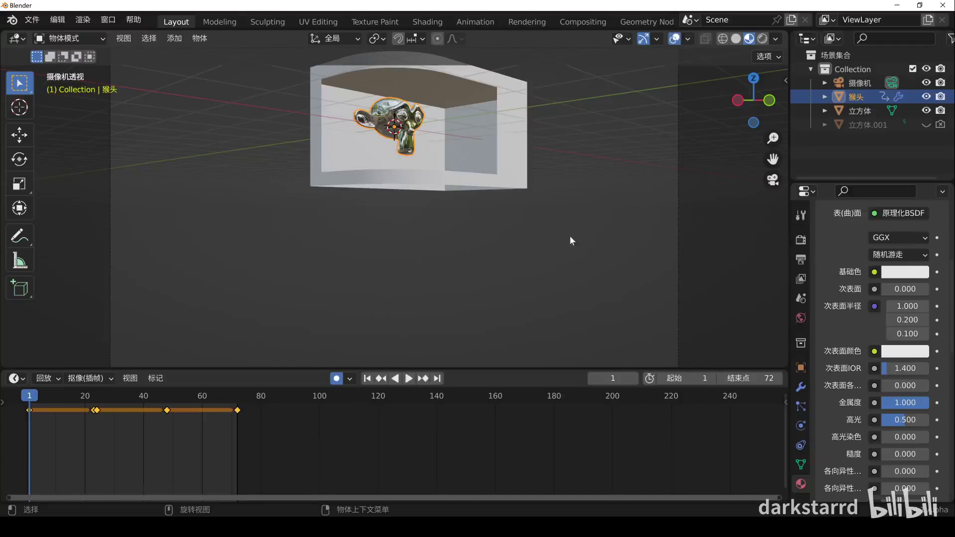
scroll(569, 234, "down", 2)
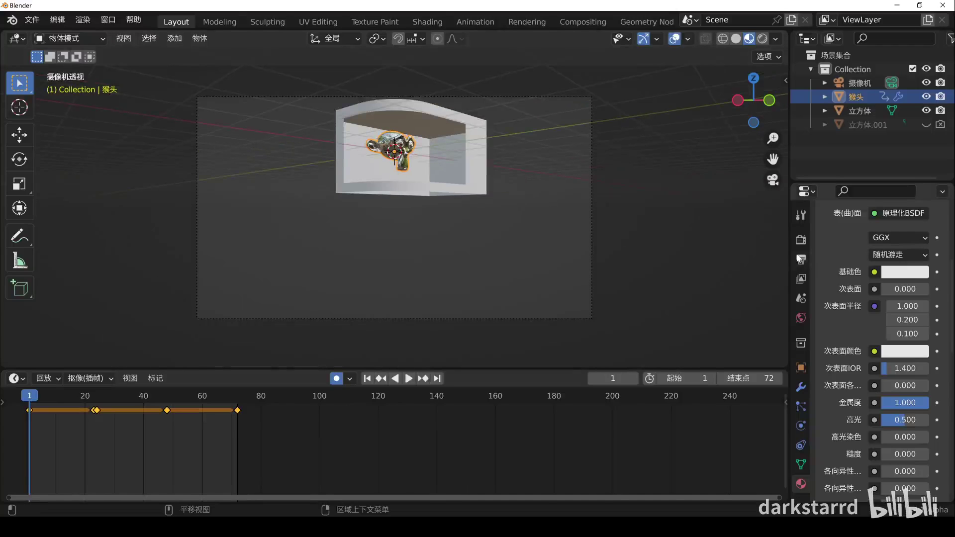
left_click(801, 240)
Change the output File Format from PNG to FFmpeg Video, then scroll up to the Format panel
left_click(802, 259)
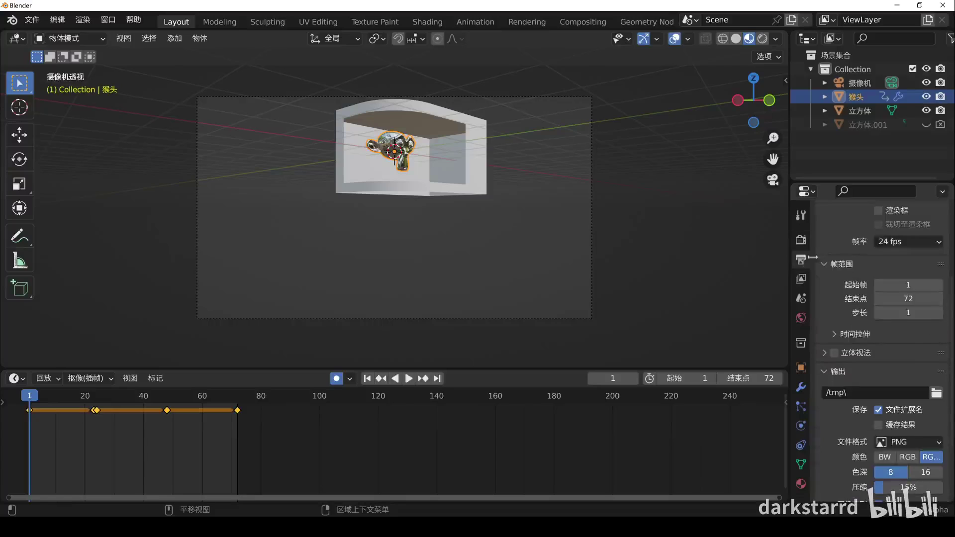
left_click(925, 442)
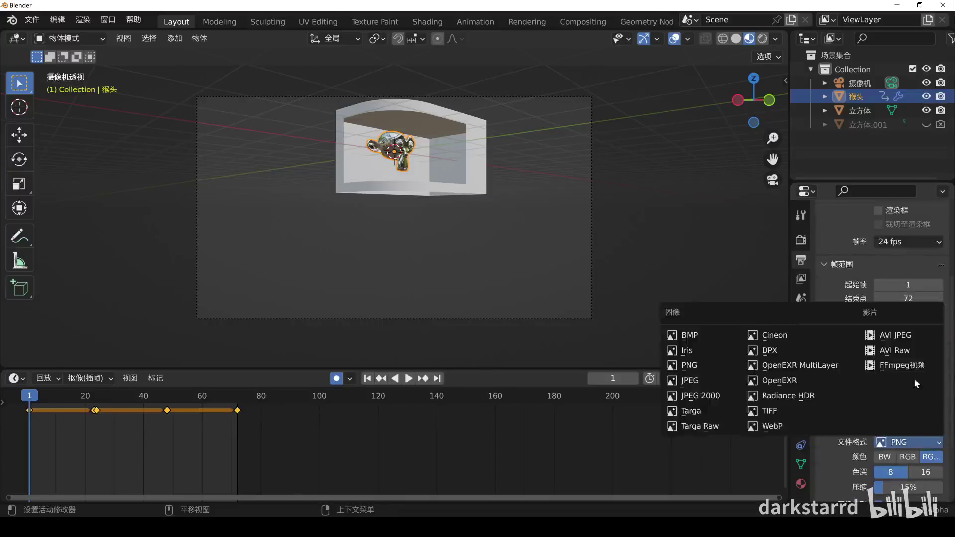
left_click(914, 367)
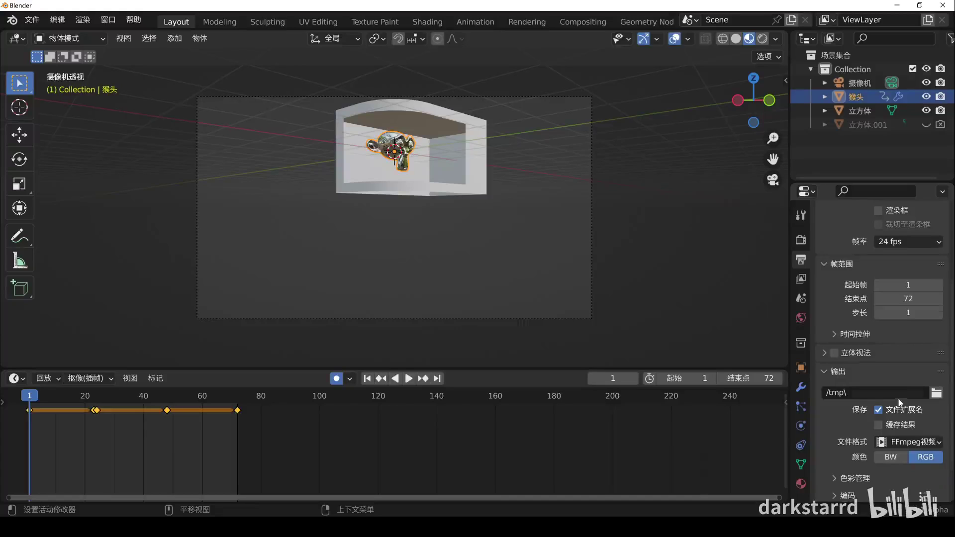
scroll(898, 393, "up", 5)
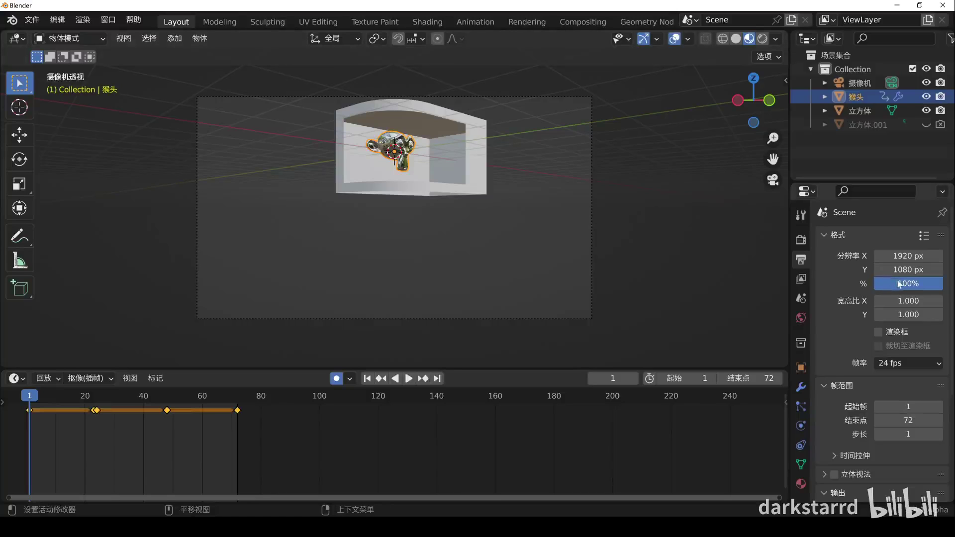
scroll(905, 323, "down", 5)
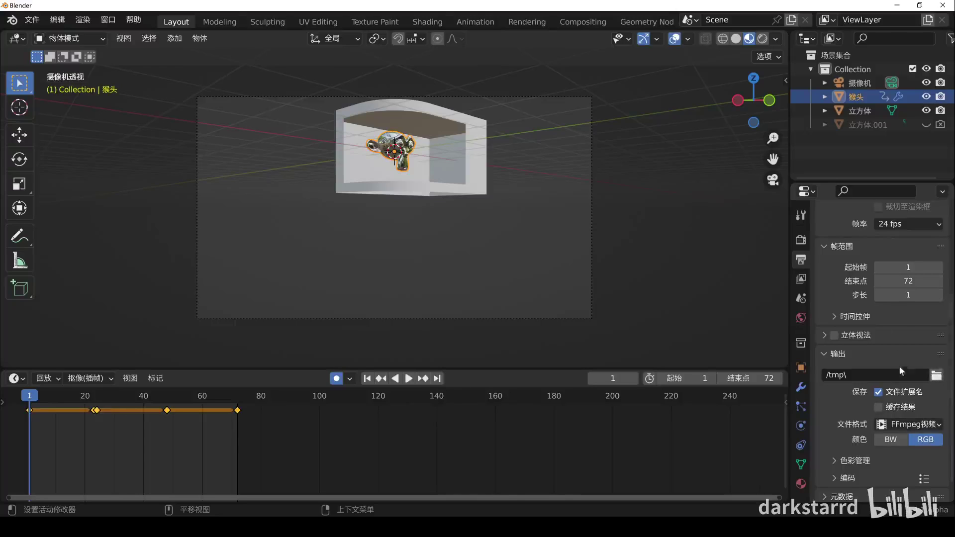
scroll(890, 348, "up", 2)
scroll(882, 327, "up", 3)
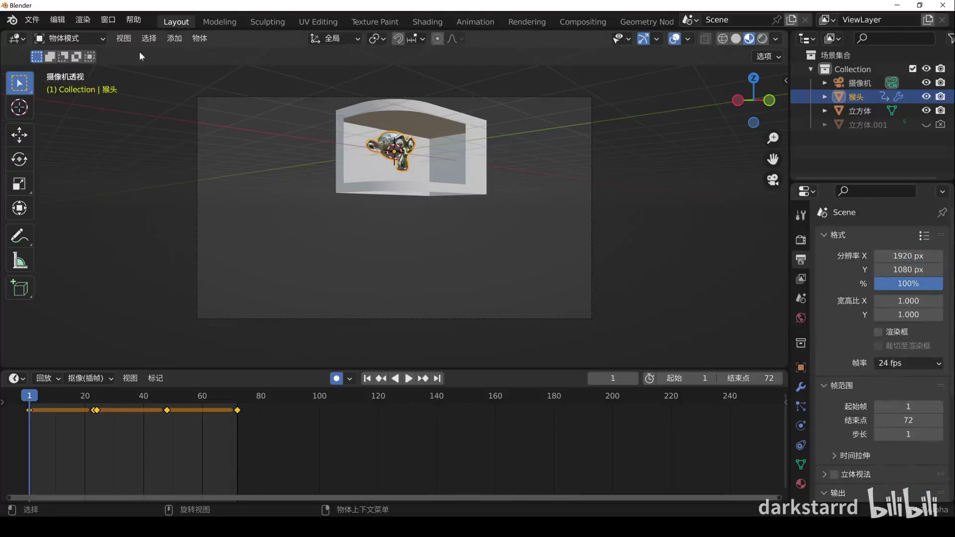
Look over the viewport shading and studio lighting, then run View > Viewport Render Animation
left_click(123, 38)
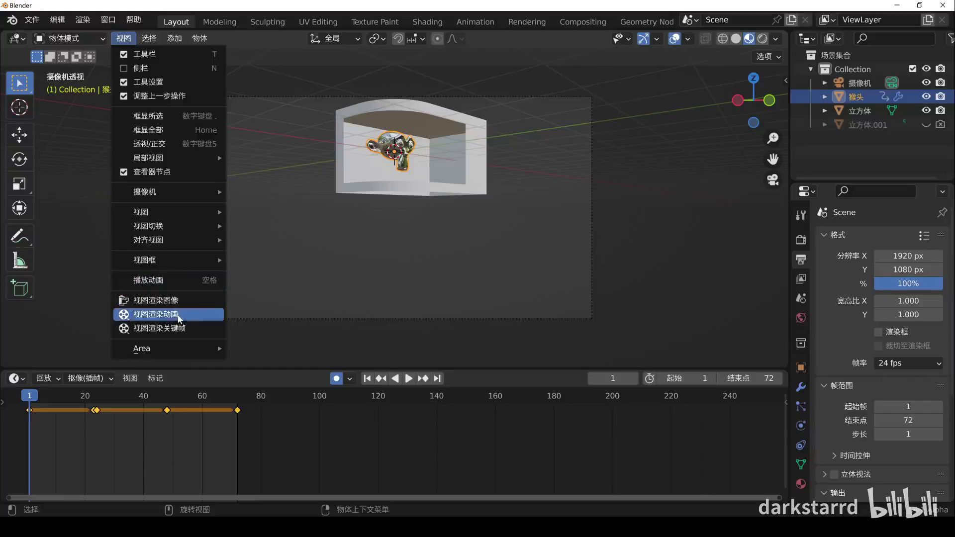
left_click(777, 40)
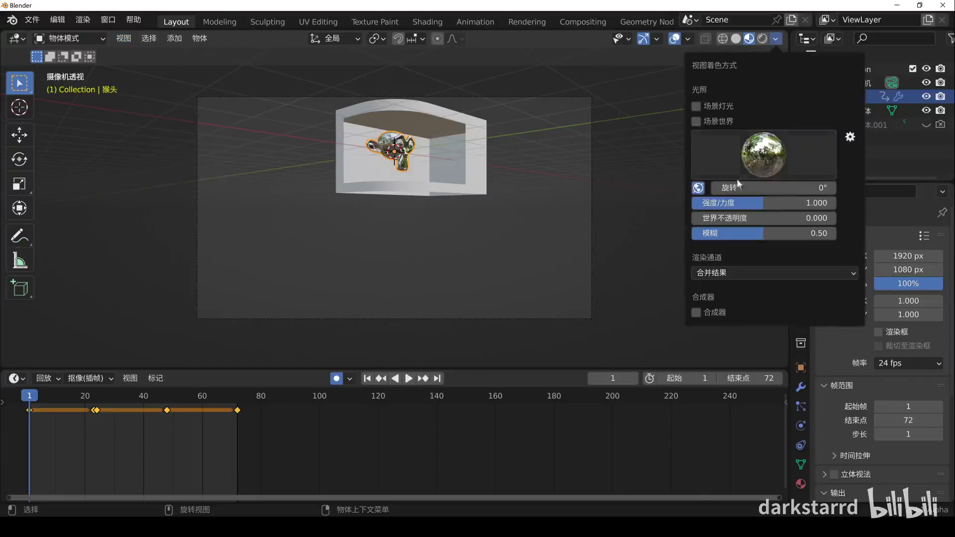
left_click(759, 160)
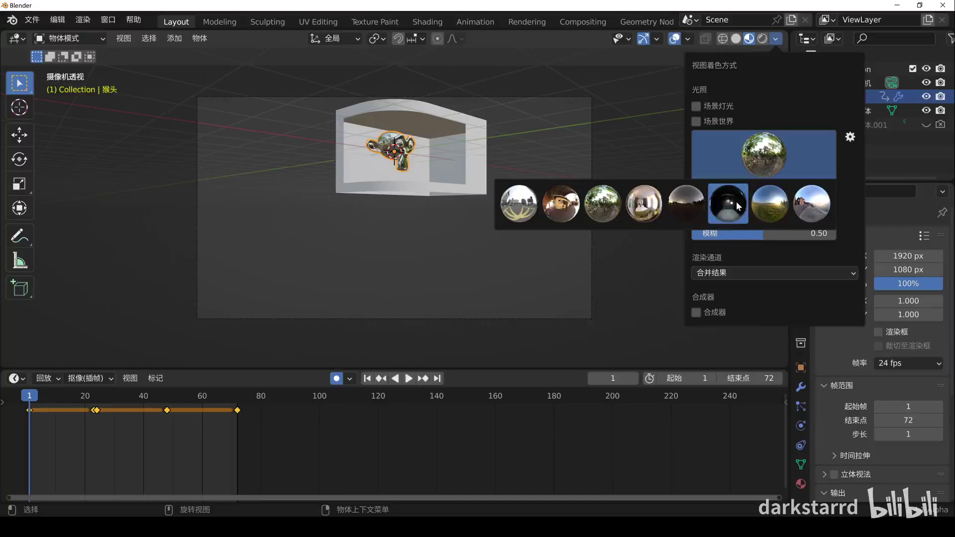
left_click(83, 20)
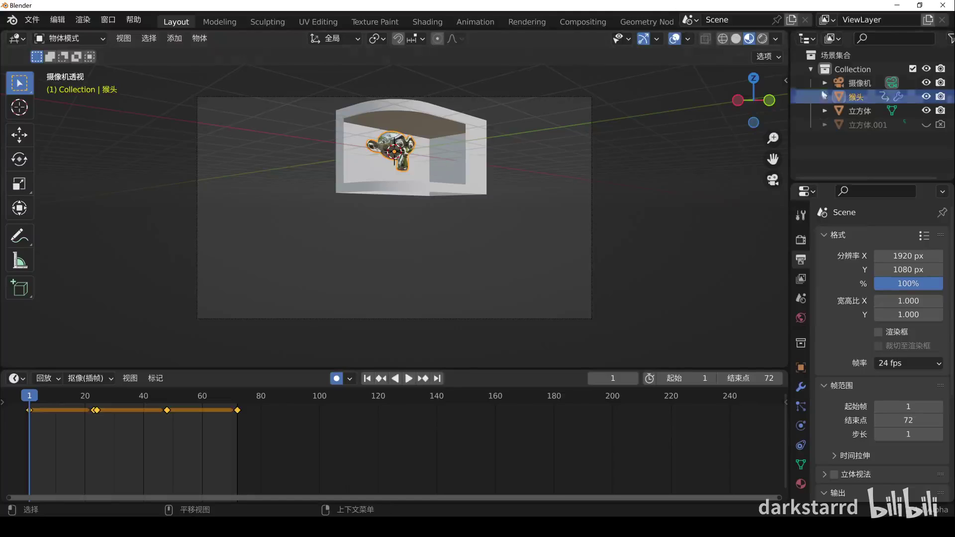
left_click(776, 38)
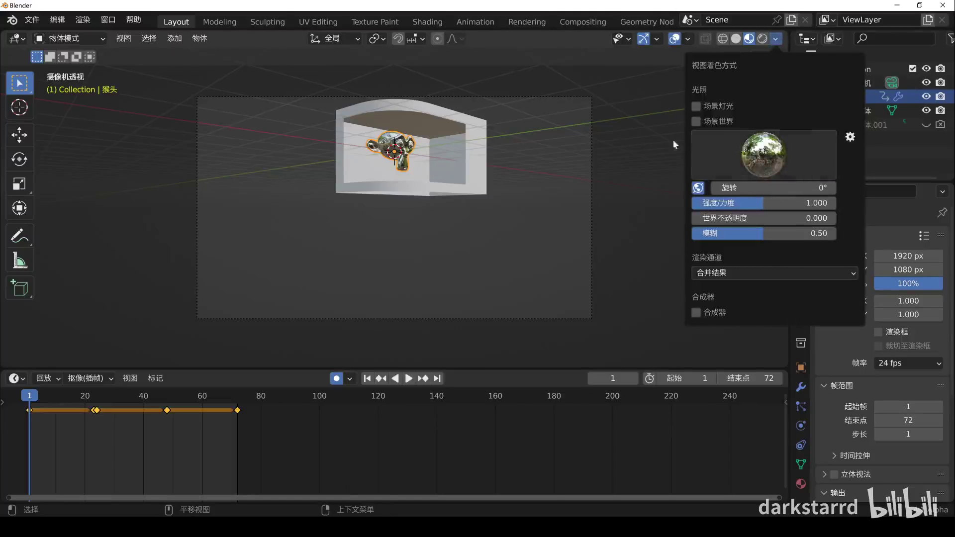
left_click(124, 38)
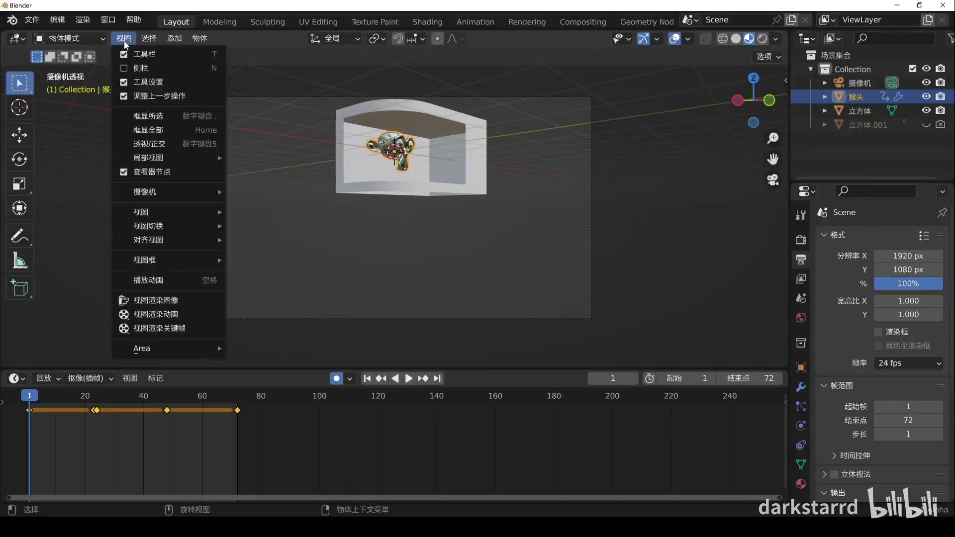
left_click(172, 315)
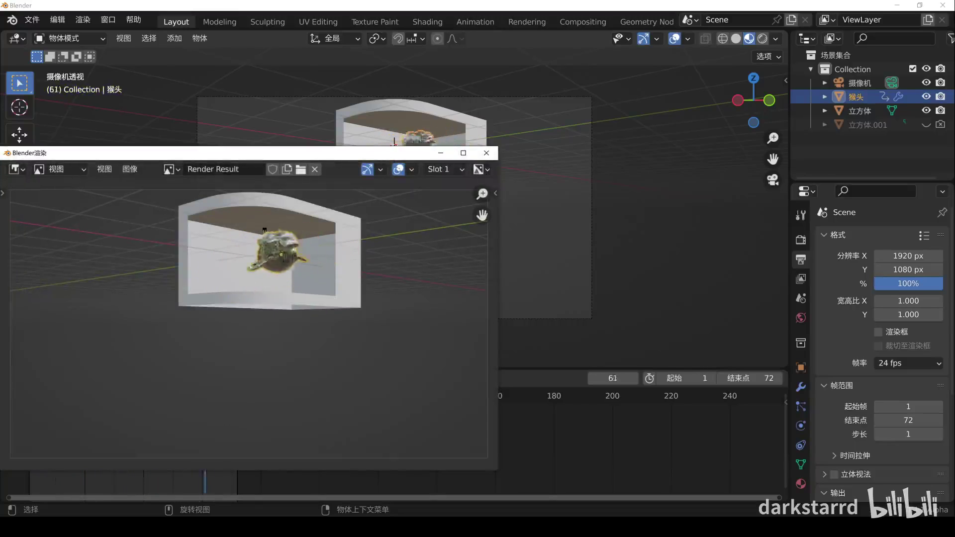
Hide the monkey and box, then show the curved plane 立方体.001 and enable it for rendering
left_click(487, 153)
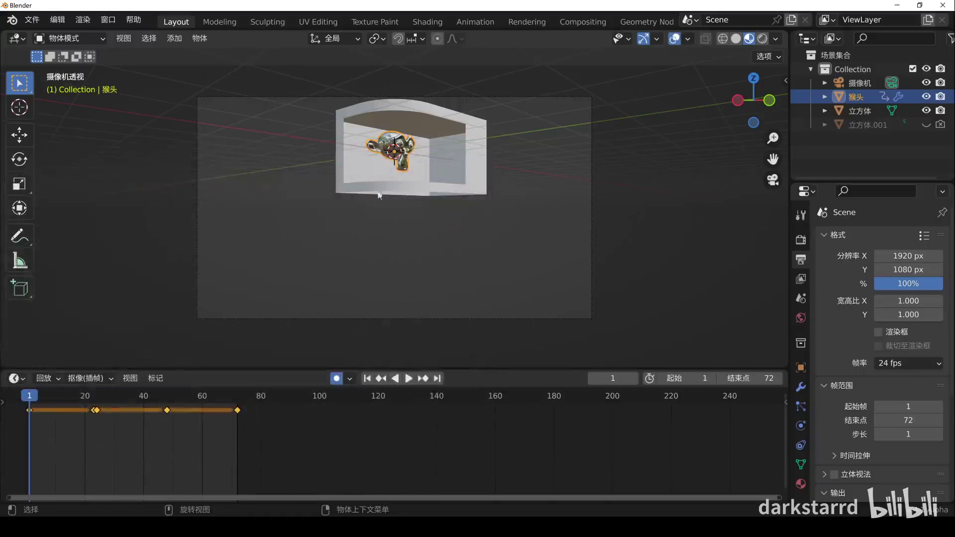
left_click_drag(490, 229, 354, 177, "shift")
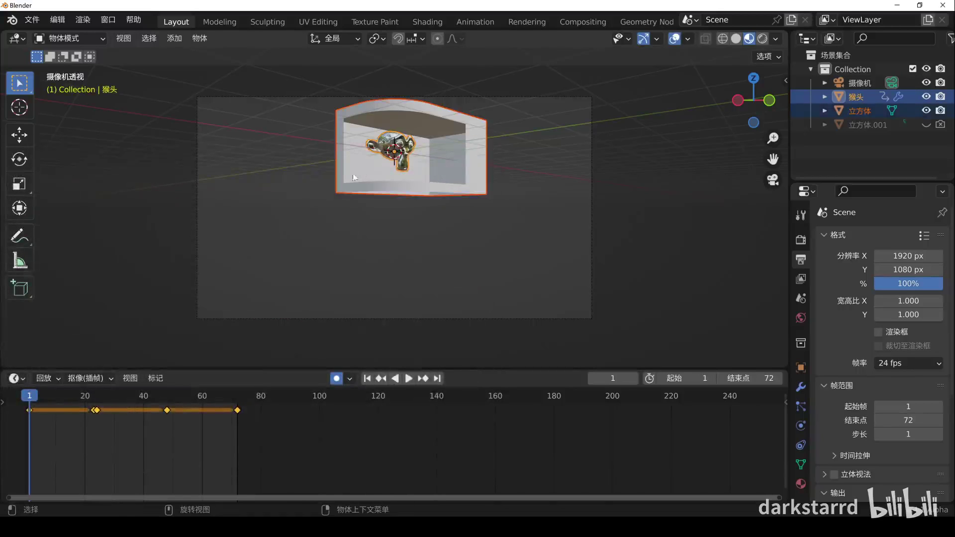
key("h")
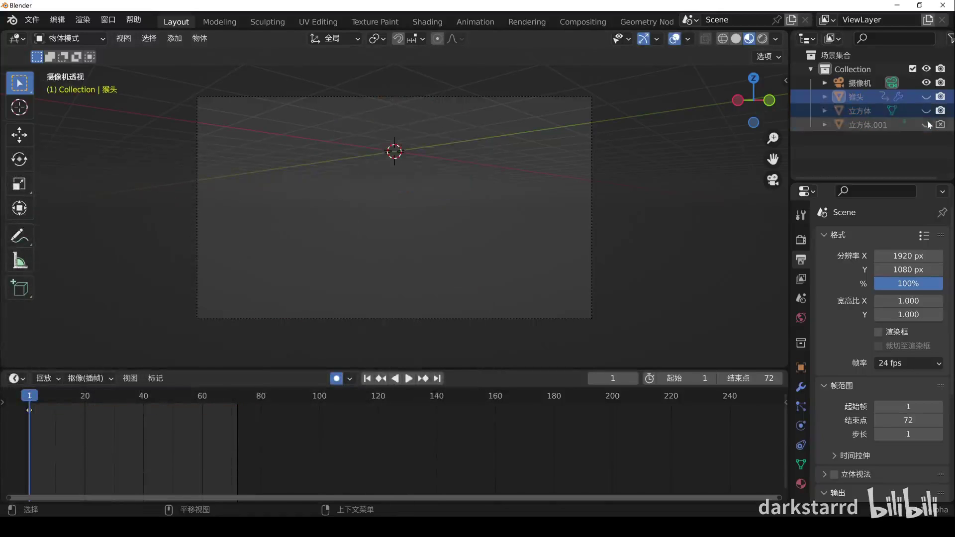
left_click(926, 125)
left_click(941, 124)
left_click(941, 97)
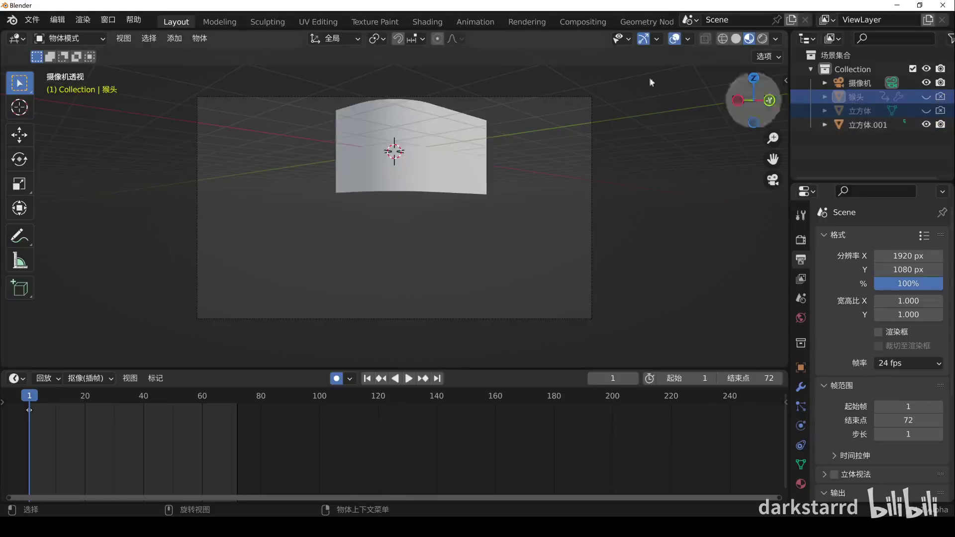
left_click(411, 159)
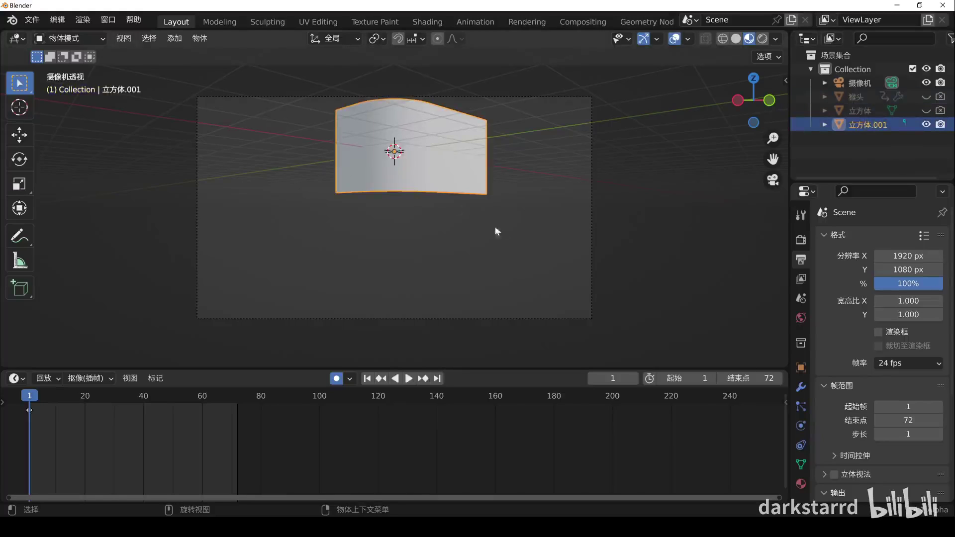
Add a new material to the curved plane with an Emission surface
scroll(800, 471, "down", 1)
left_click(801, 461)
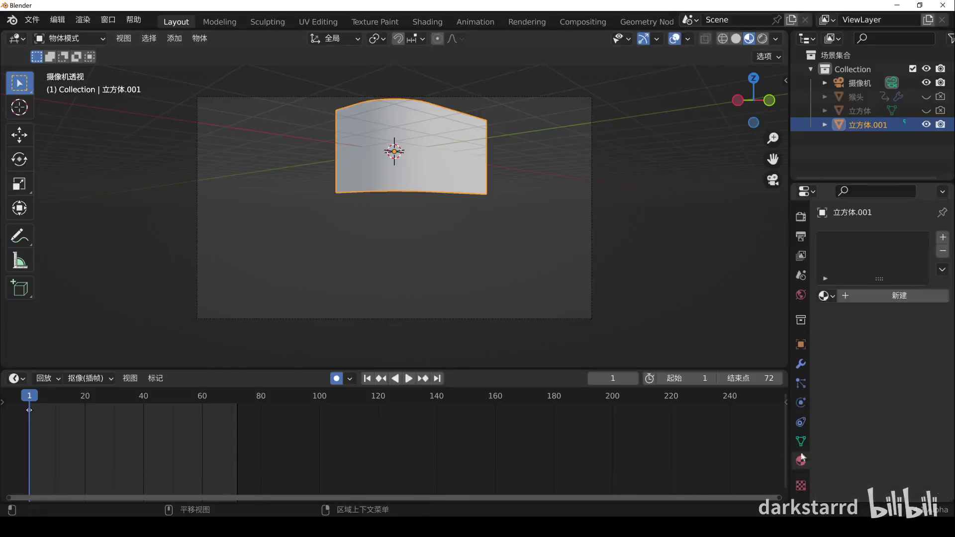
left_click(893, 295)
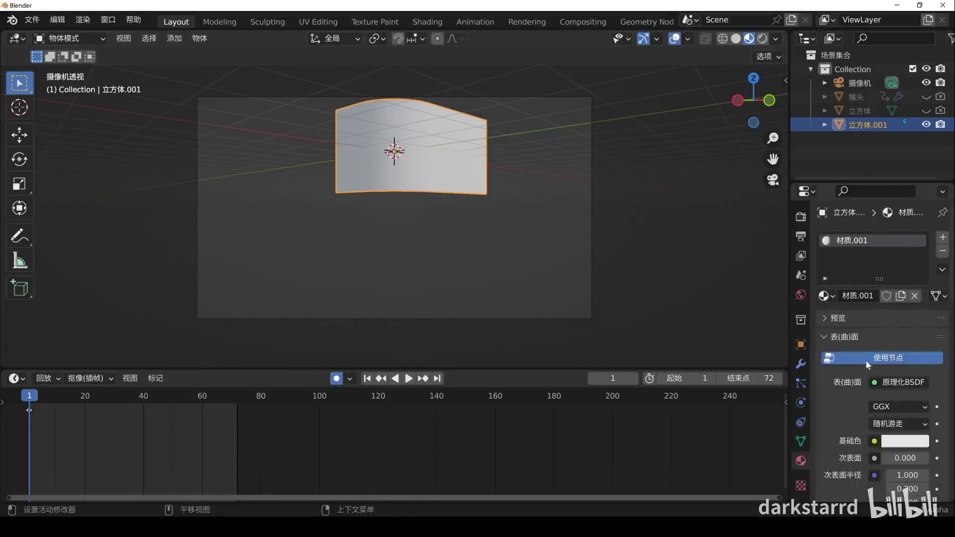
left_click(892, 382)
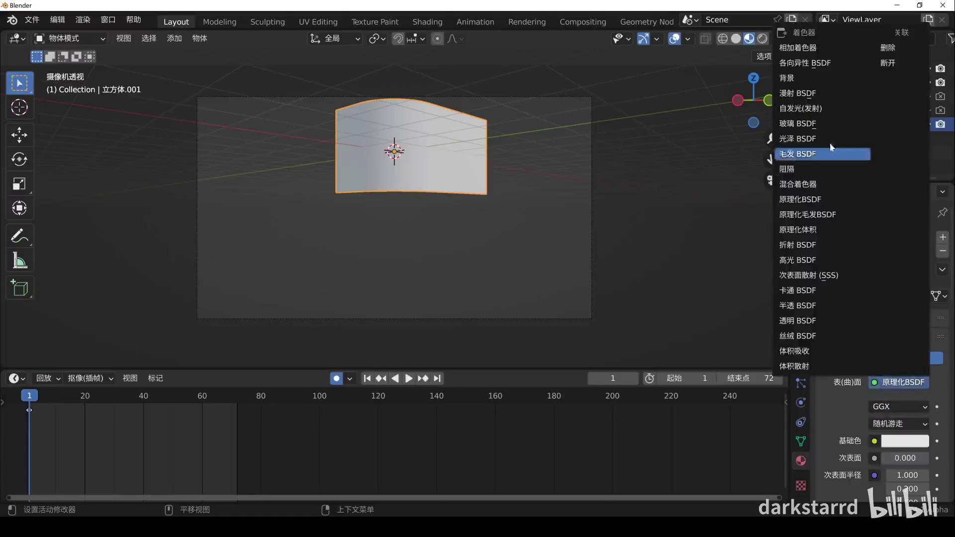
left_click(821, 108)
Drive the emission colour with an Image Texture loading tmp/0001-0072.mkv
scroll(909, 435, "down", 3)
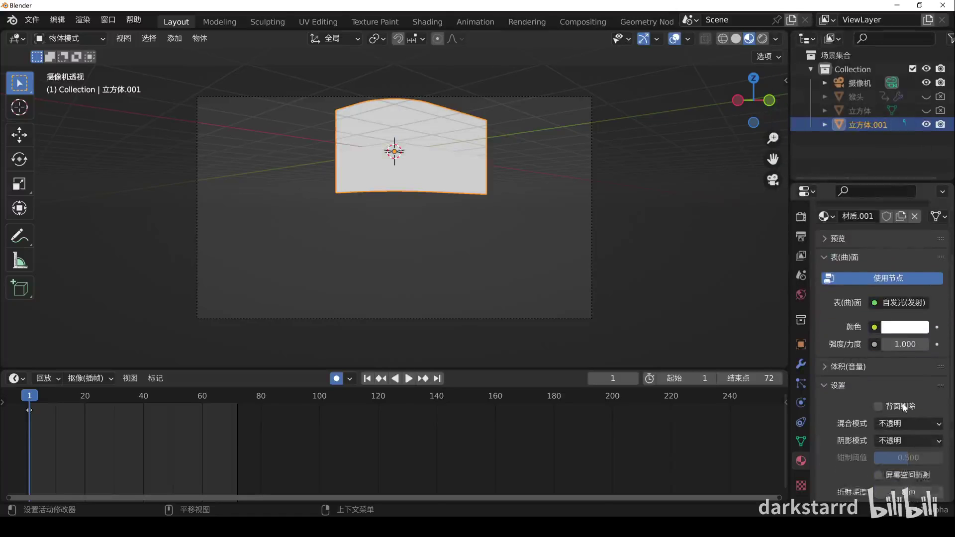
scroll(900, 383, "down", 2)
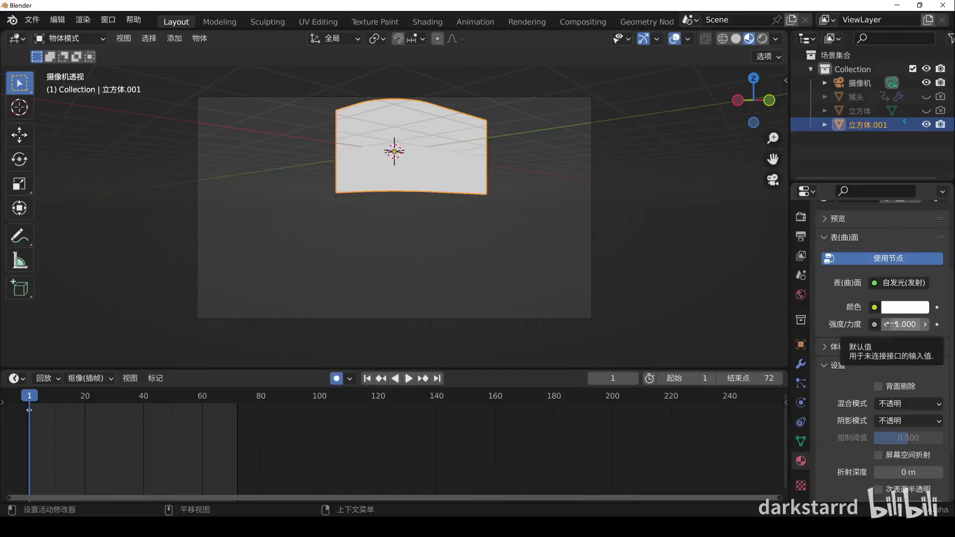
left_click(876, 308)
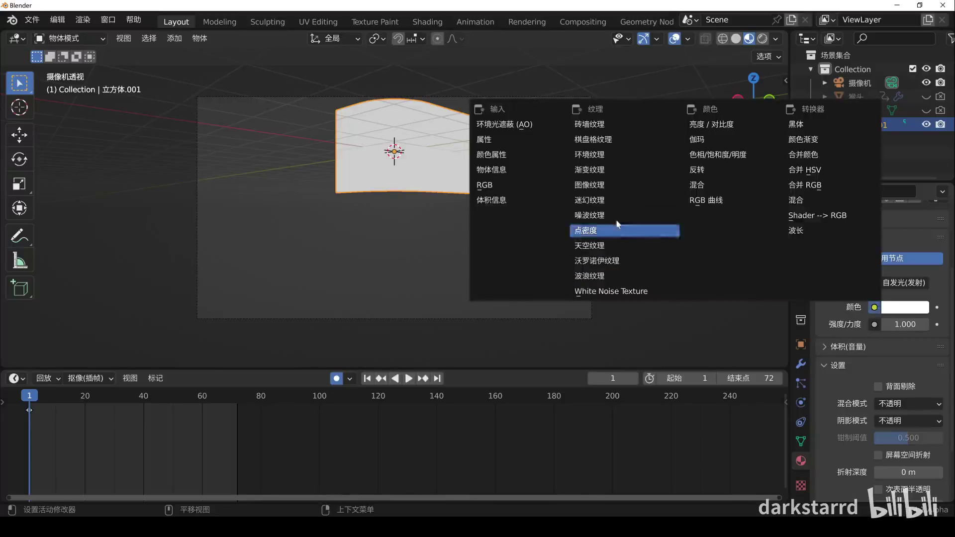
left_click(611, 185)
left_click(912, 325)
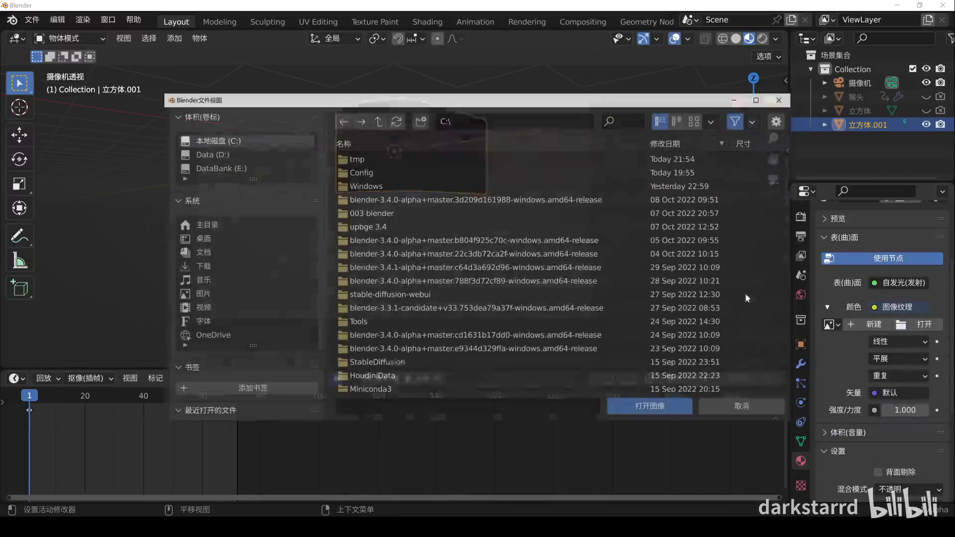
double_click(378, 159)
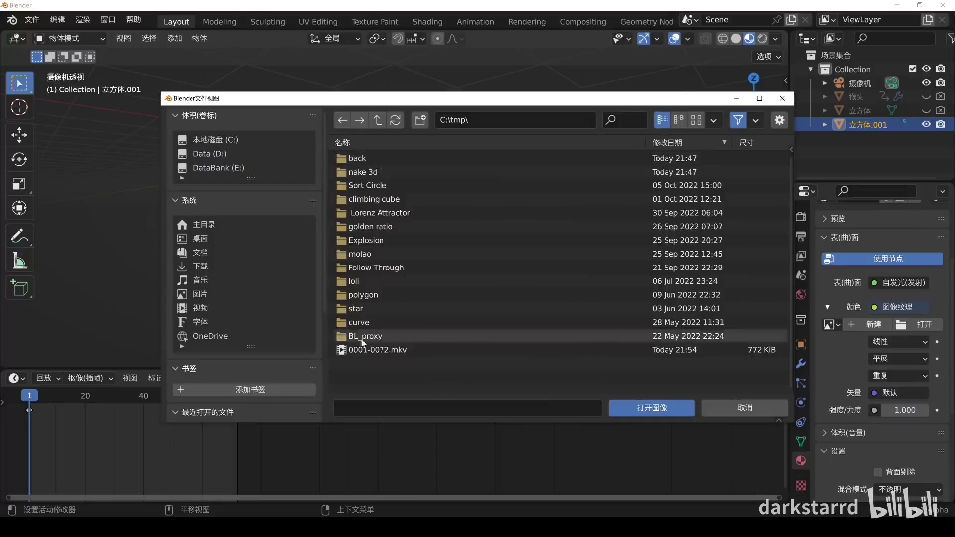
double_click(372, 351)
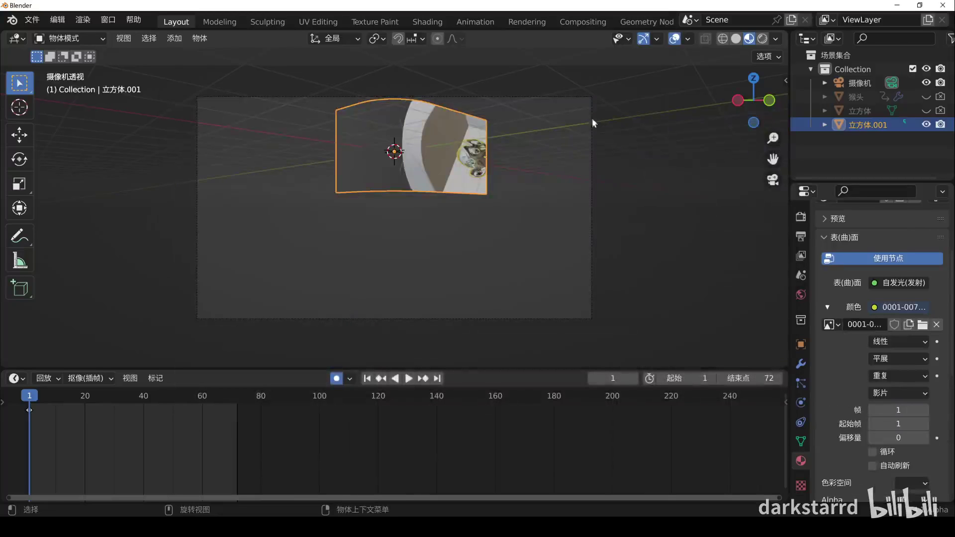
Set the video texture to 72 frames with Cyclic and Auto Refresh on, and test playback
key("space")
key("space")
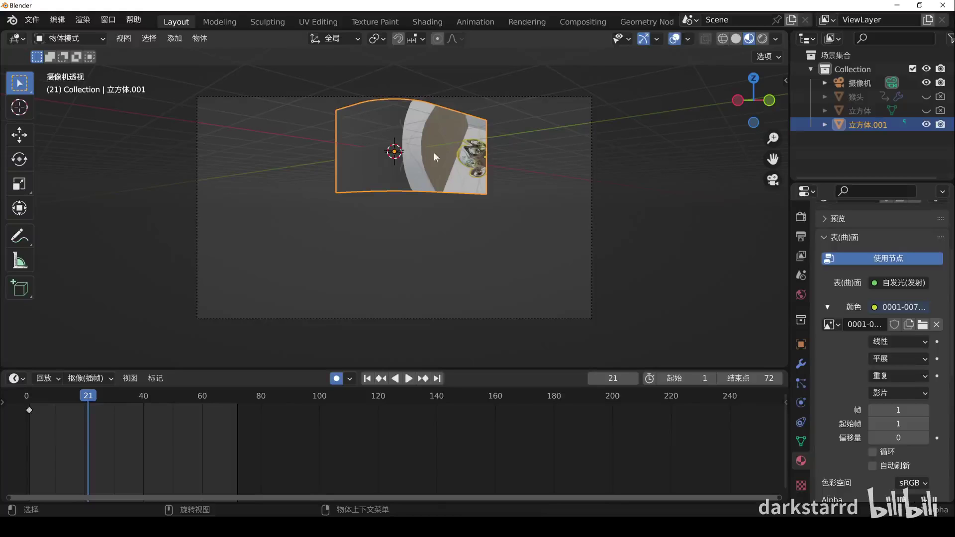
scroll(896, 413, "down", 2)
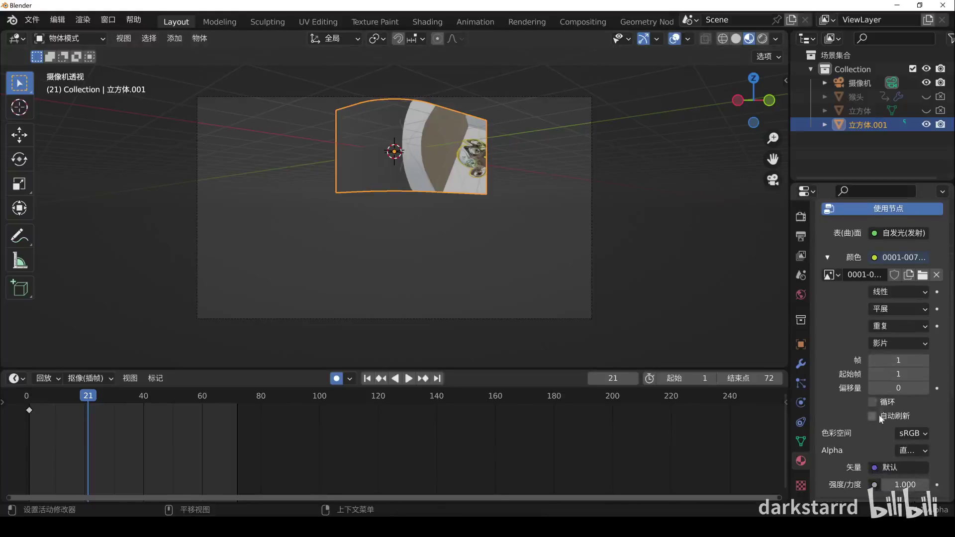
left_click(898, 360)
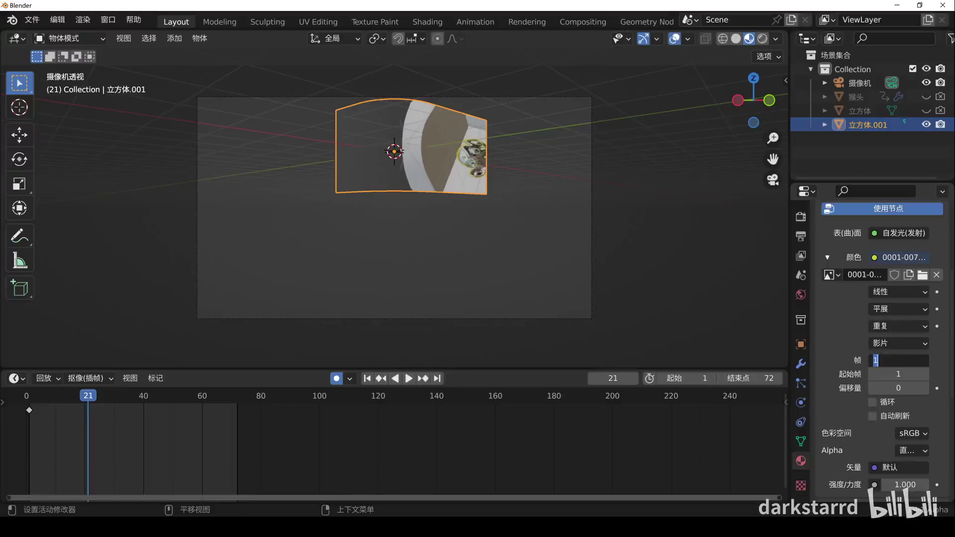
type("72")
key("Return")
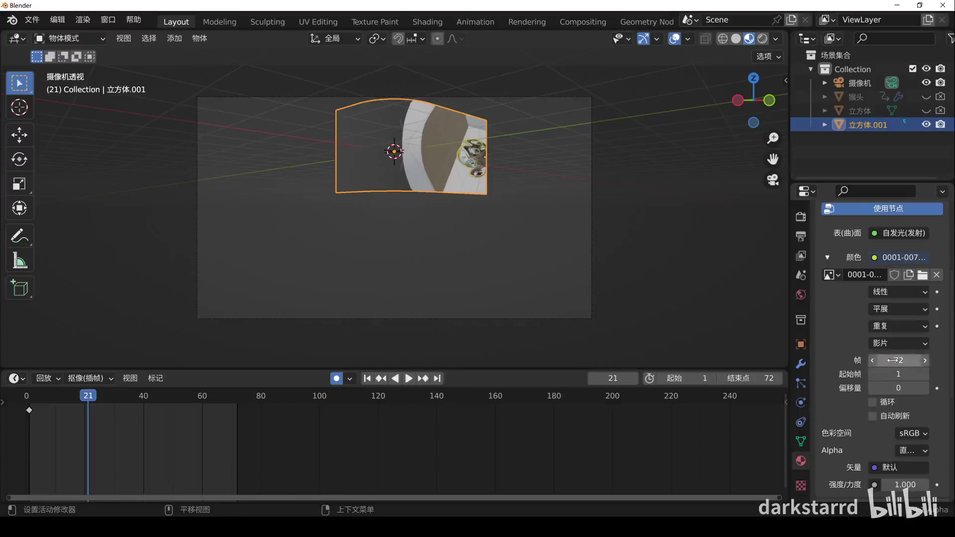
left_click(877, 417)
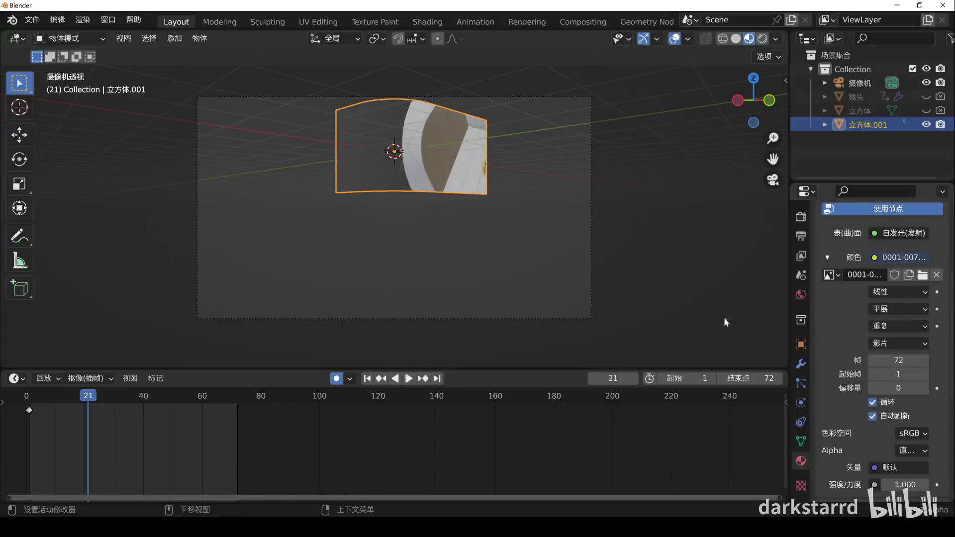
left_click(548, 228)
key("space")
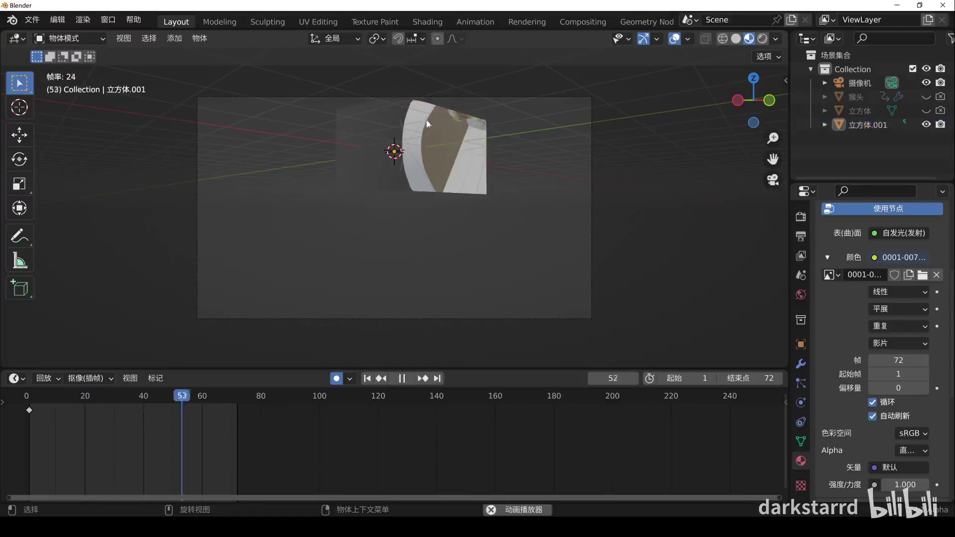
key("shift+Left")
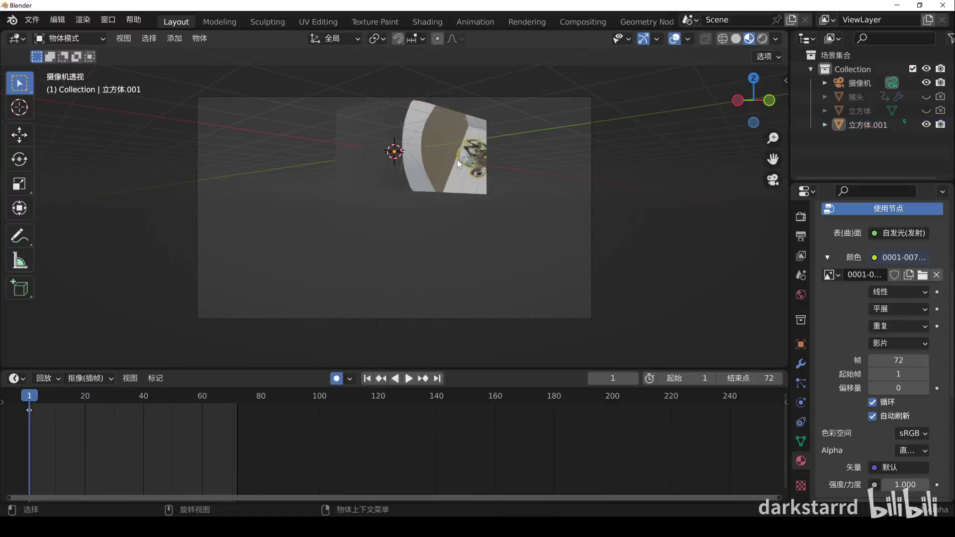
left_click(801, 364)
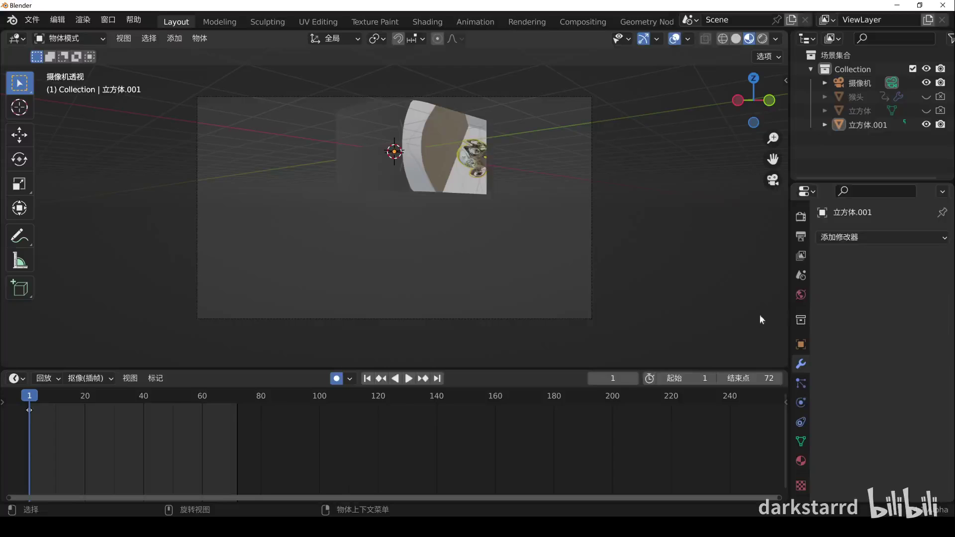
Add a UV Project modifier to the curved plane using its UV map and the camera
left_click(445, 151)
left_click(862, 238)
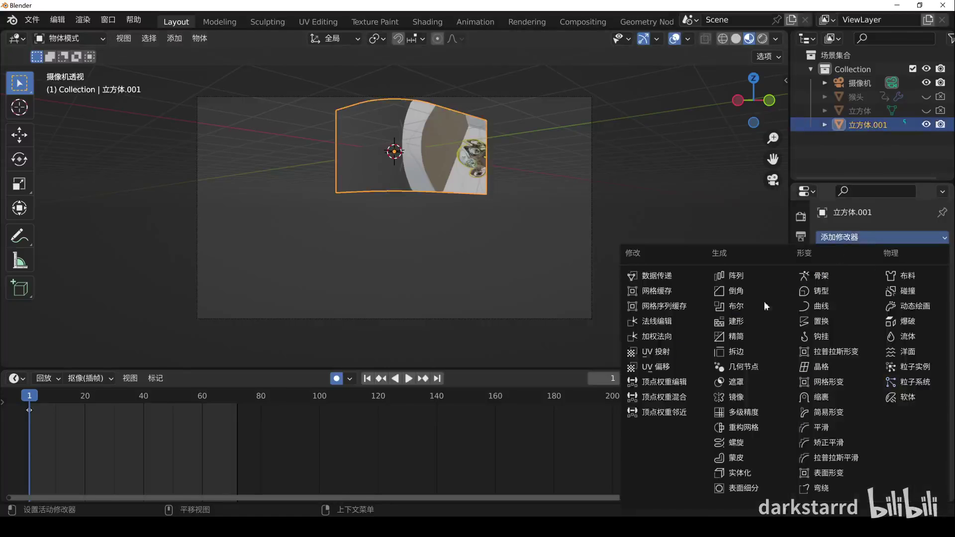
left_click(663, 352)
left_click(900, 284)
left_click(846, 304)
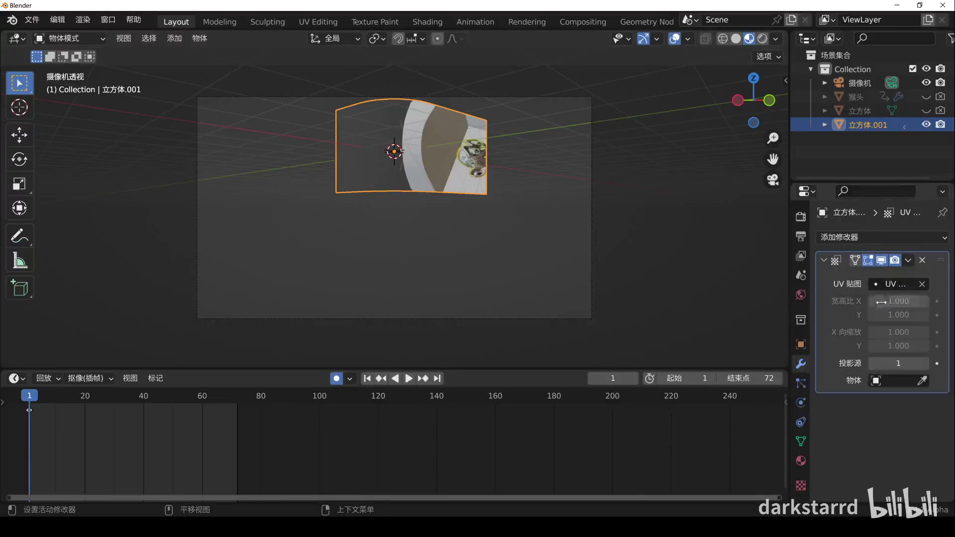
left_click(922, 381)
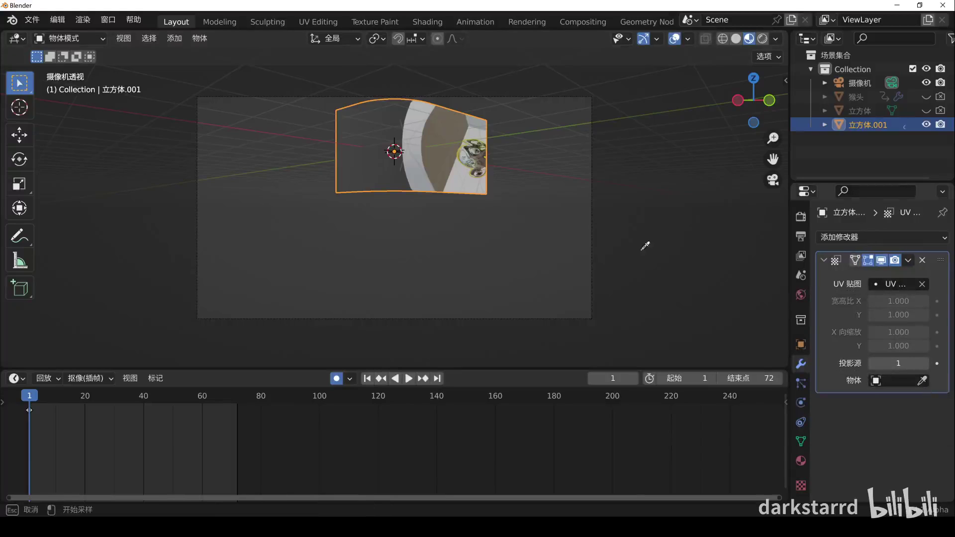
left_click(868, 81)
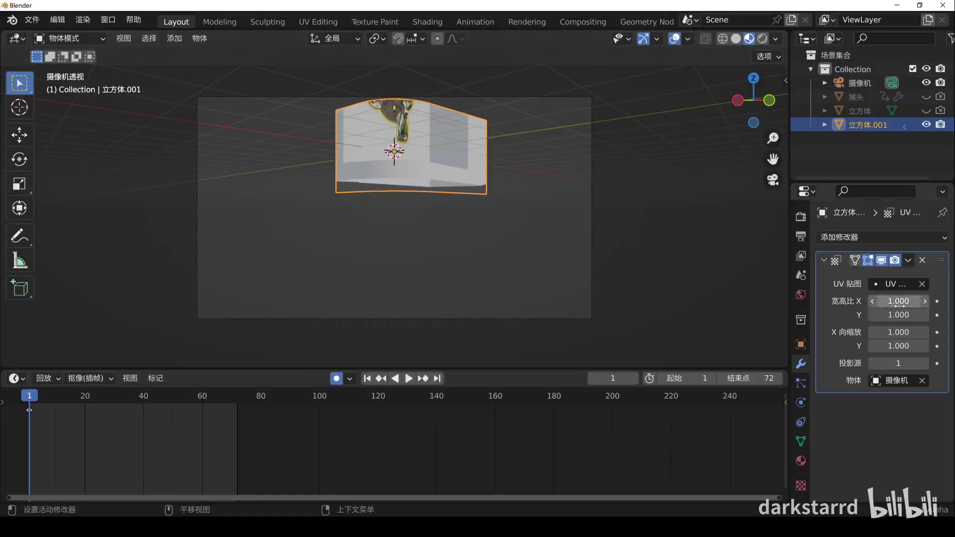
Set the UV Project Aspect X to 16/9 (1.778) and begin a loop cut in Edit Mode
left_click(801, 257)
left_click(801, 237)
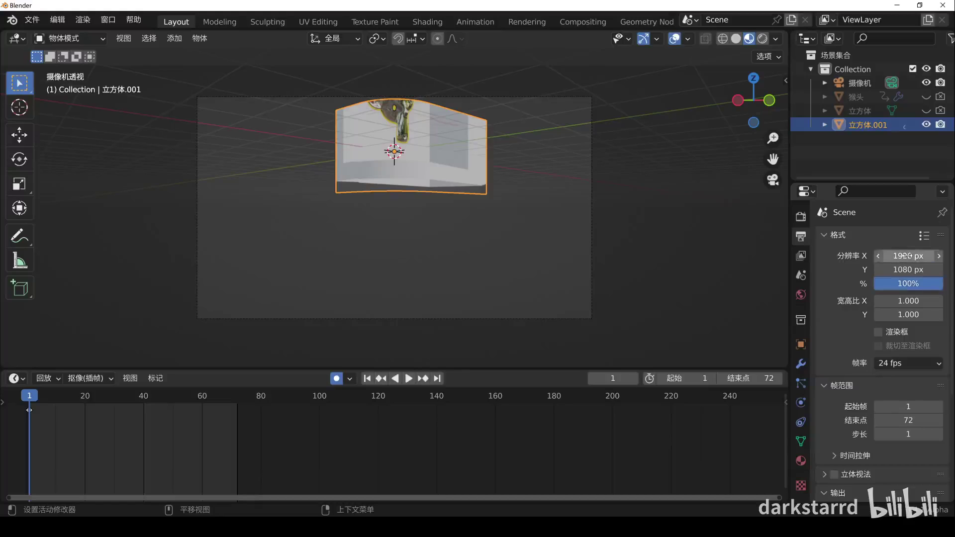
left_click(801, 363)
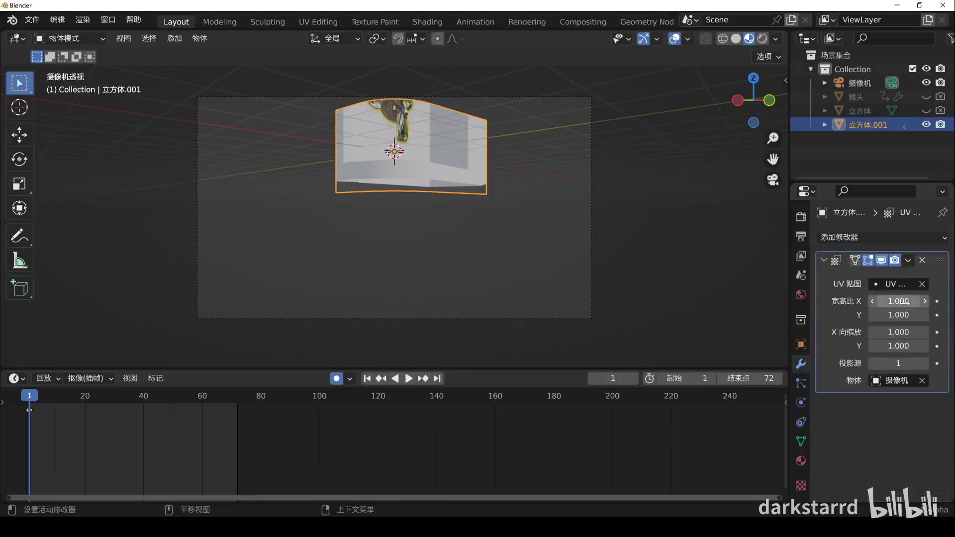
left_click(904, 301)
type("16/9")
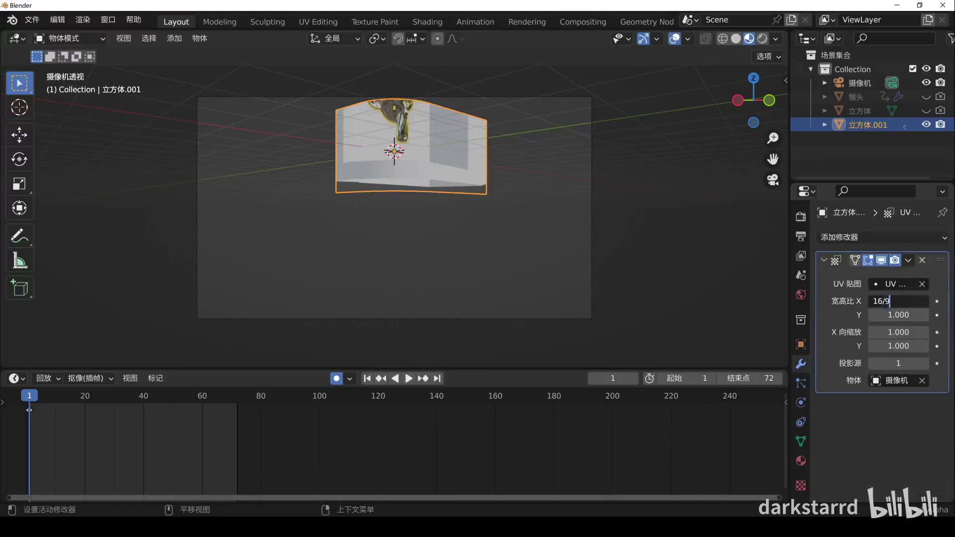
key("Return")
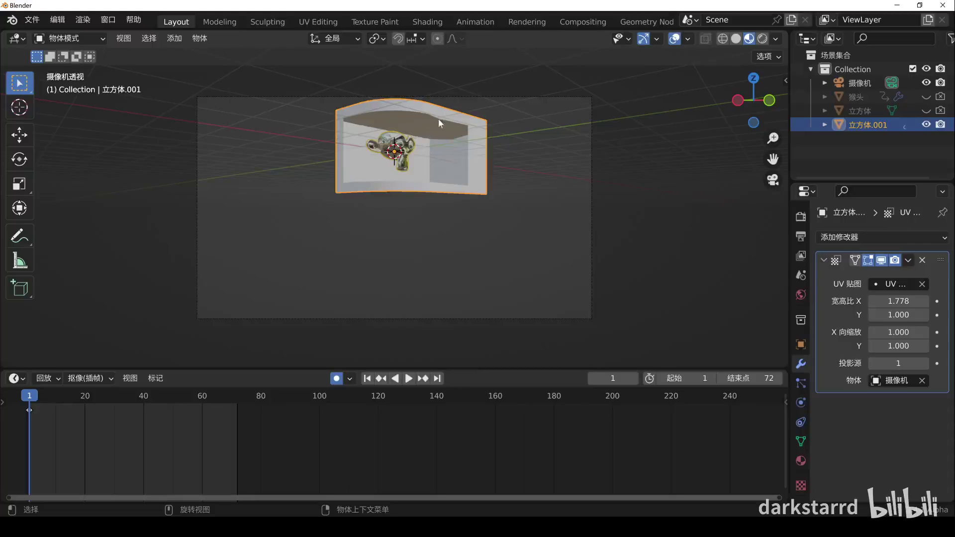
key("Tab")
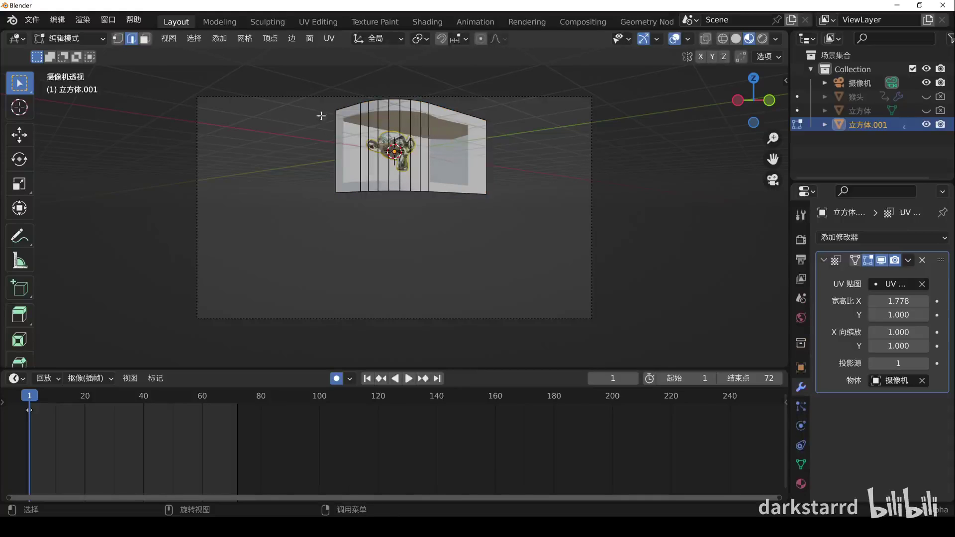
key("ctrl+r")
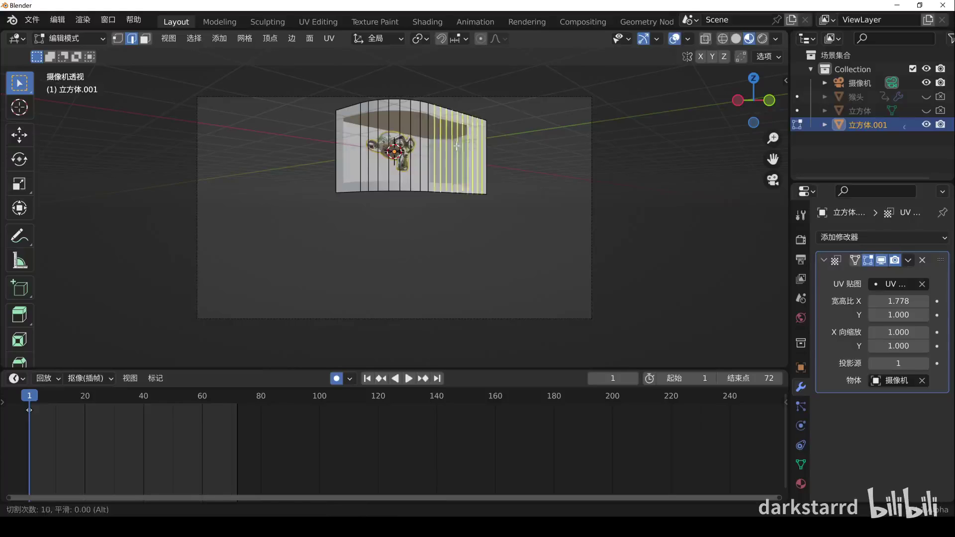
Place 10 loop cuts across the curved plane without sliding, and return to Object Mode
scroll(399, 144, "up", 9)
left_click(399, 144)
right_click(399, 144)
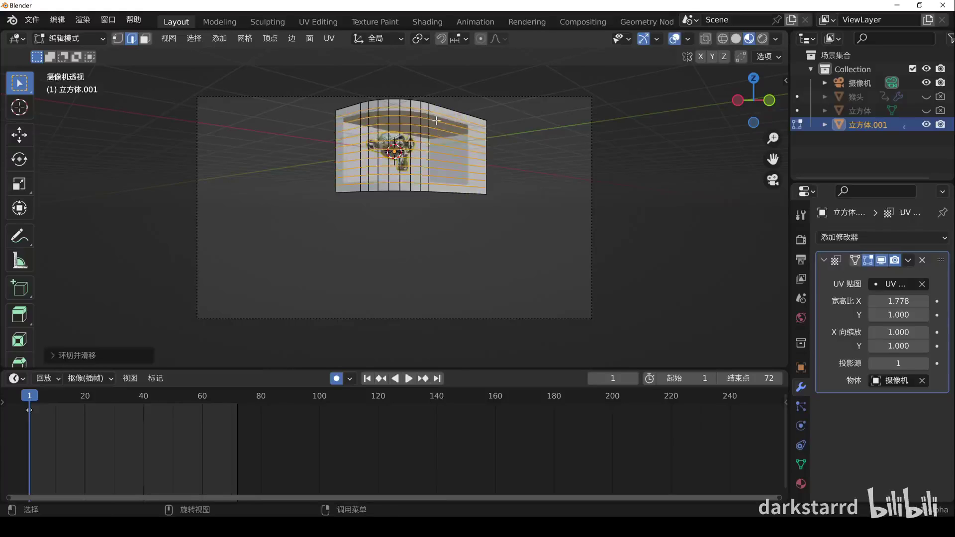
key("Tab")
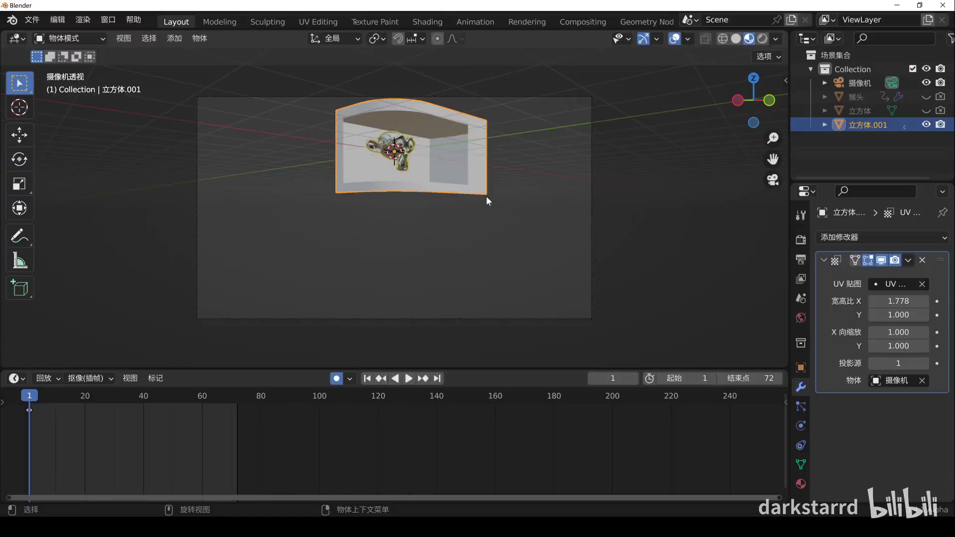
Play the animation and orbit around the plane to check the projected monkey footage
key("space")
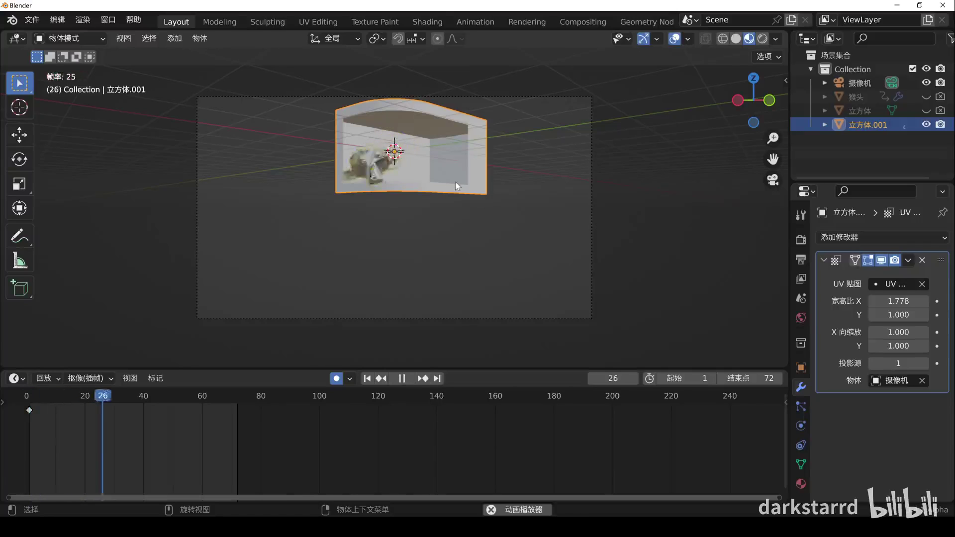
key("space")
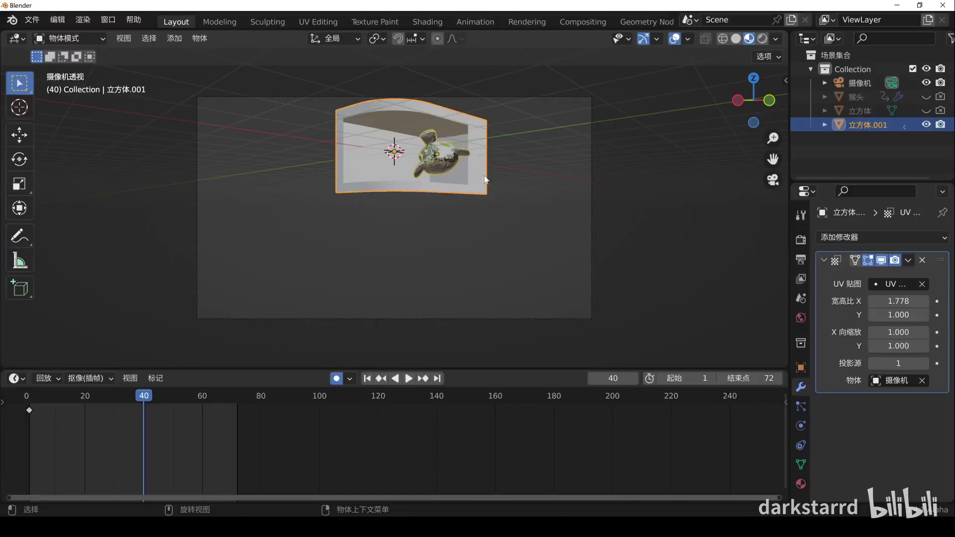
key("space")
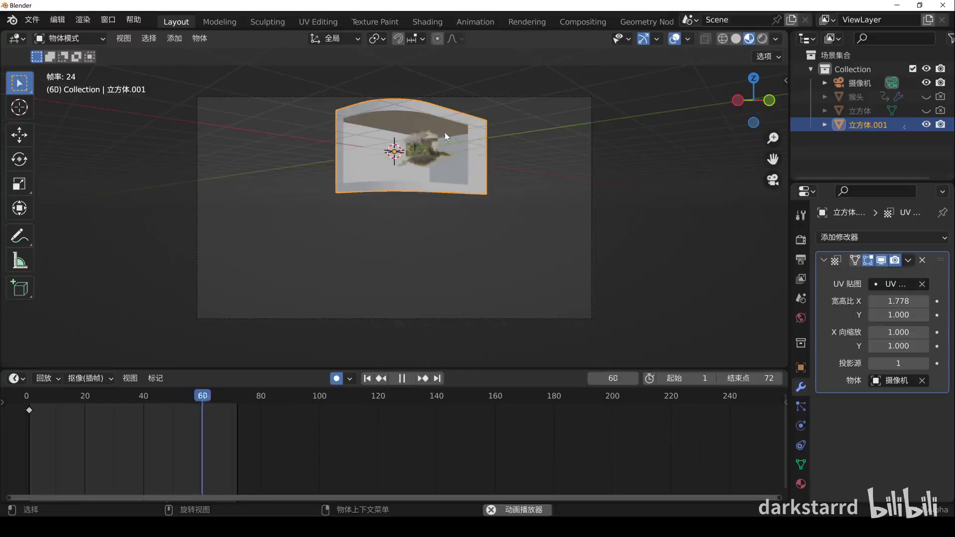
key("space")
mouse_move(443, 133)
middle_mouse_down()
mouse_move(415, 187)
mouse_move(448, 197)
middle_mouse_up()
key("space")
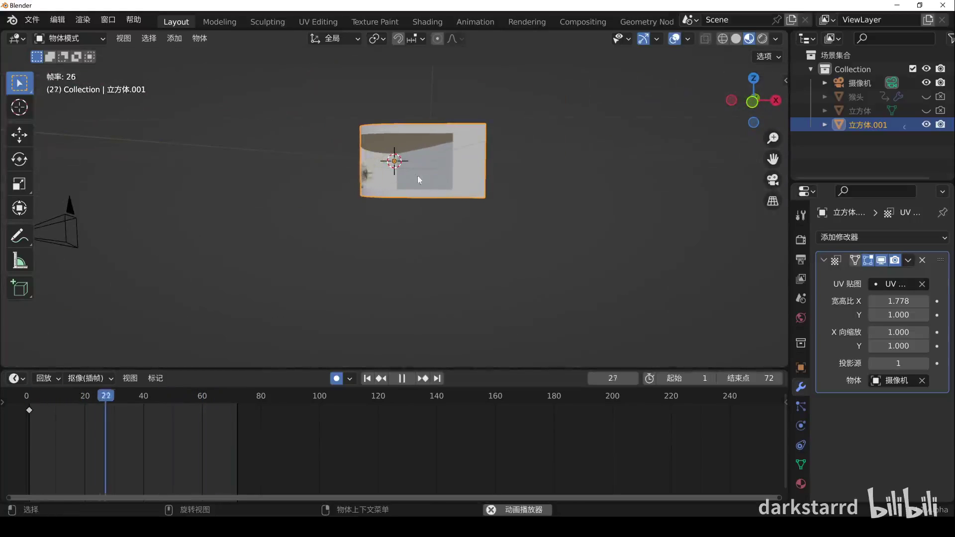
key("space")
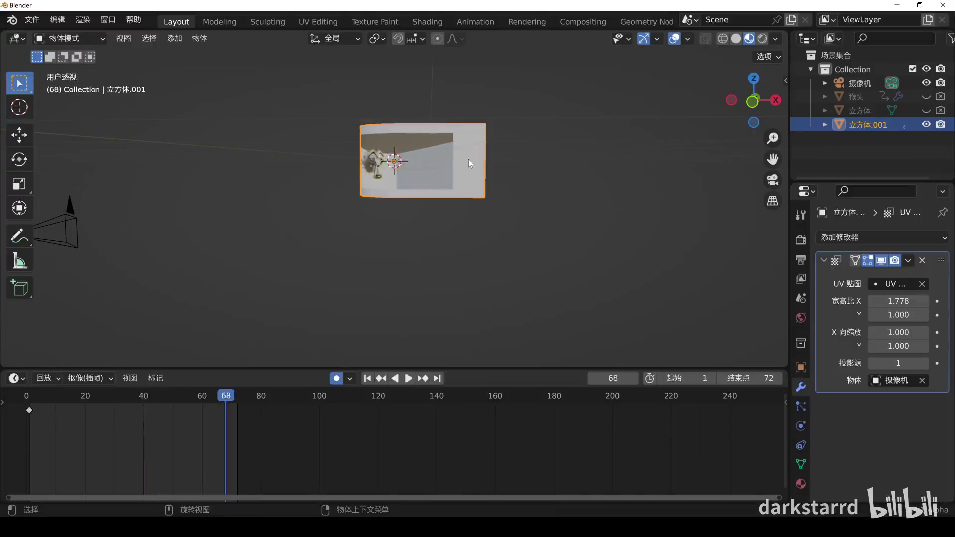
key("KP_0")
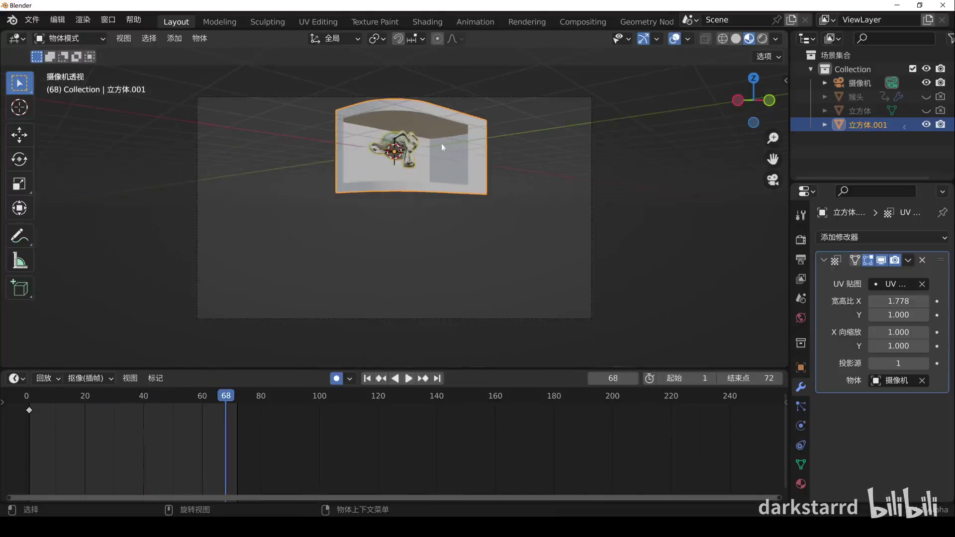
middle_click_drag(413, 145, 386, 204)
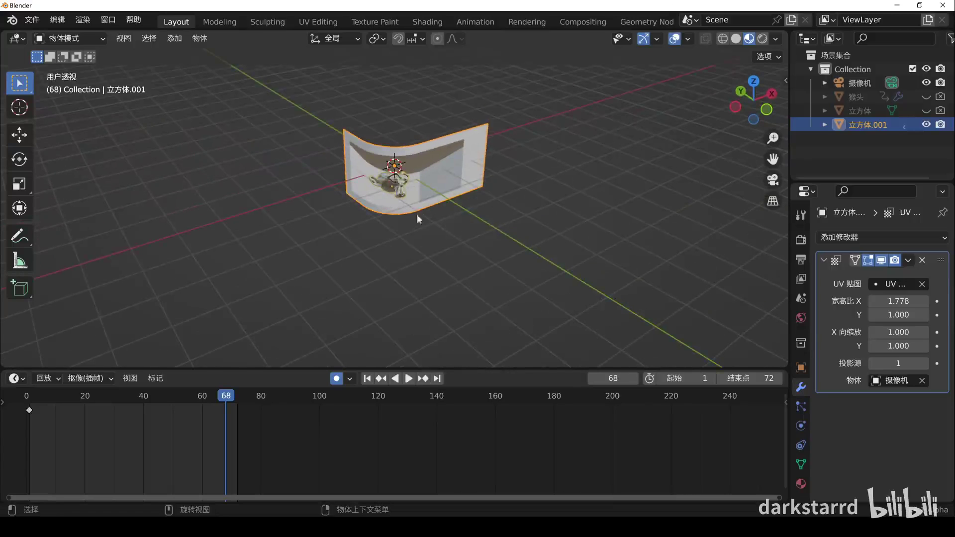
Duplicate the curved plane as 立方体.002, apply its UV Project modifier, and hide 立方体.001
mouse_move(418, 219)
middle_mouse_down()
mouse_move(387, 181)
mouse_move(360, 171)
middle_mouse_up()
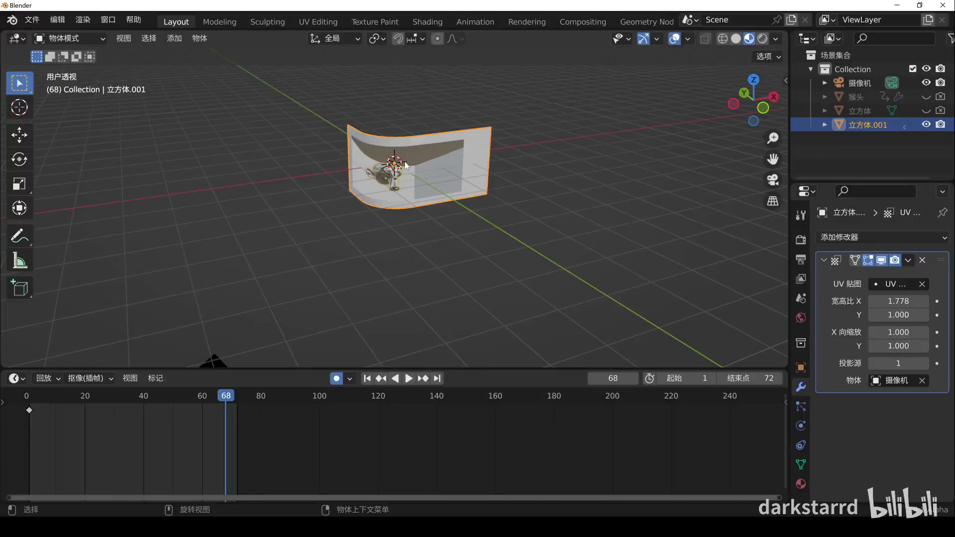
key("shift+d")
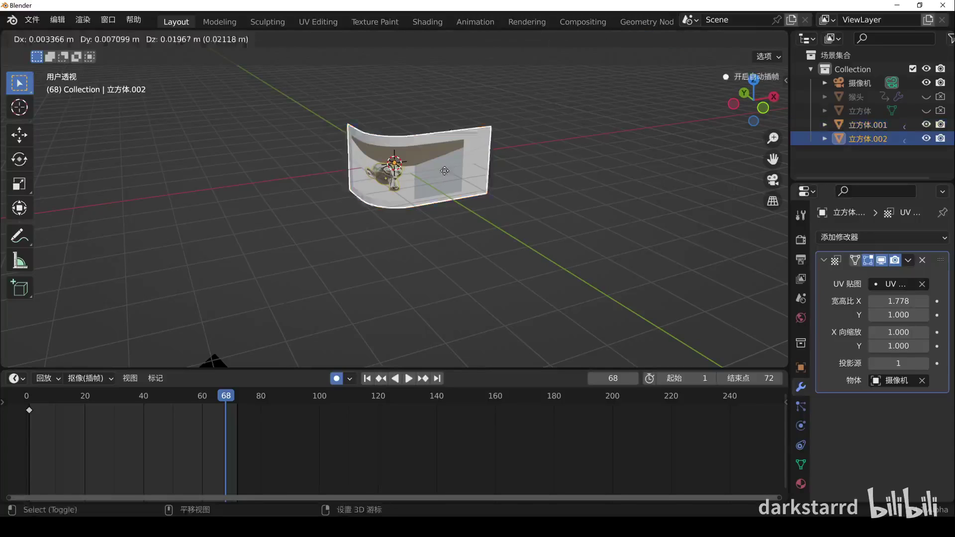
right_click(443, 171)
left_click(910, 259)
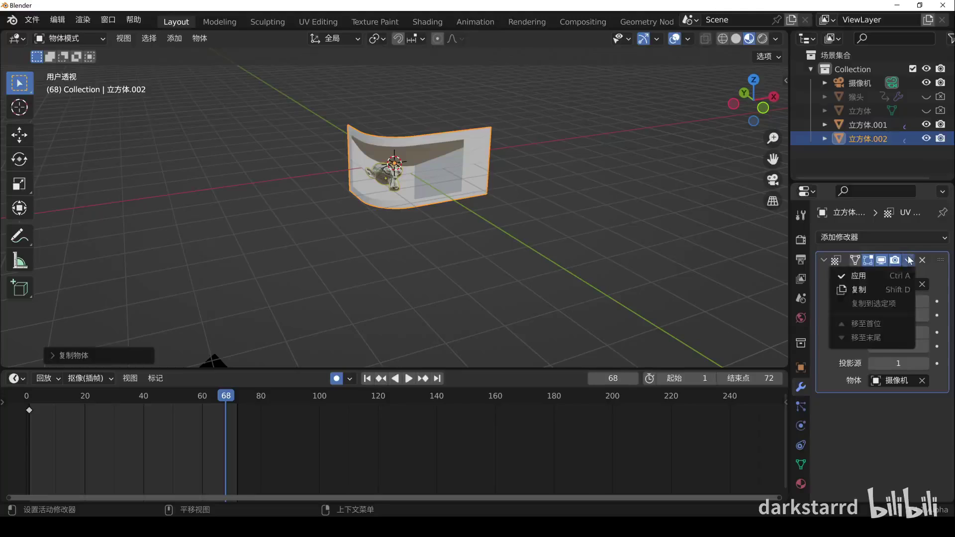
left_click(896, 273)
left_click(941, 124)
left_click(926, 125)
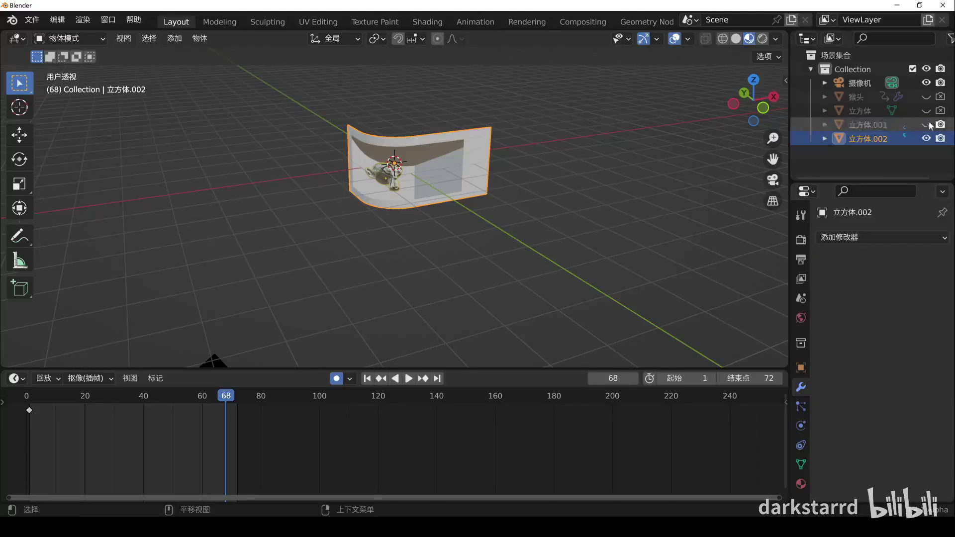
left_click(323, 19)
Select the whole mesh, orbit to a near-front view, and show the duplicate's UV maps list
key("a")
middle_click_drag(564, 312, 497, 298)
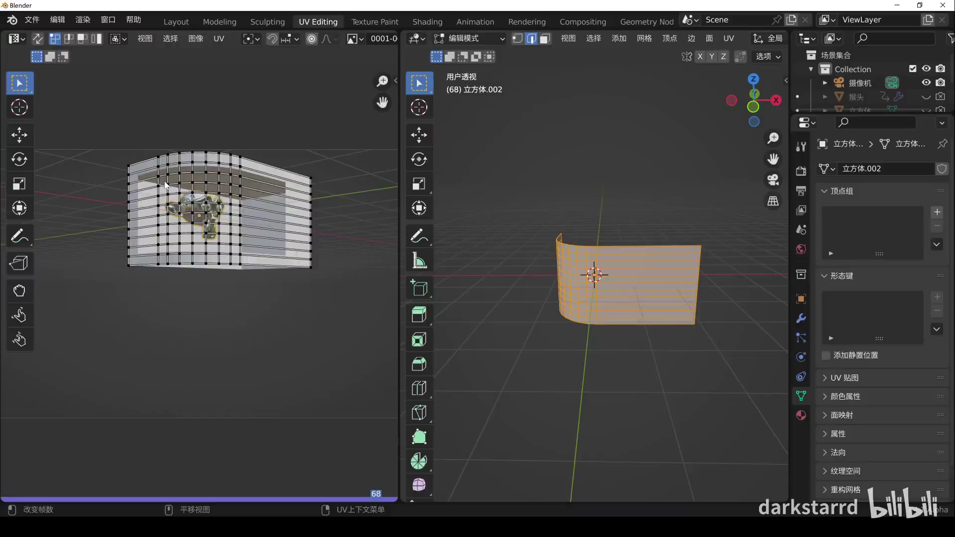
key("Tab")
middle_click_drag(616, 279, 649, 277)
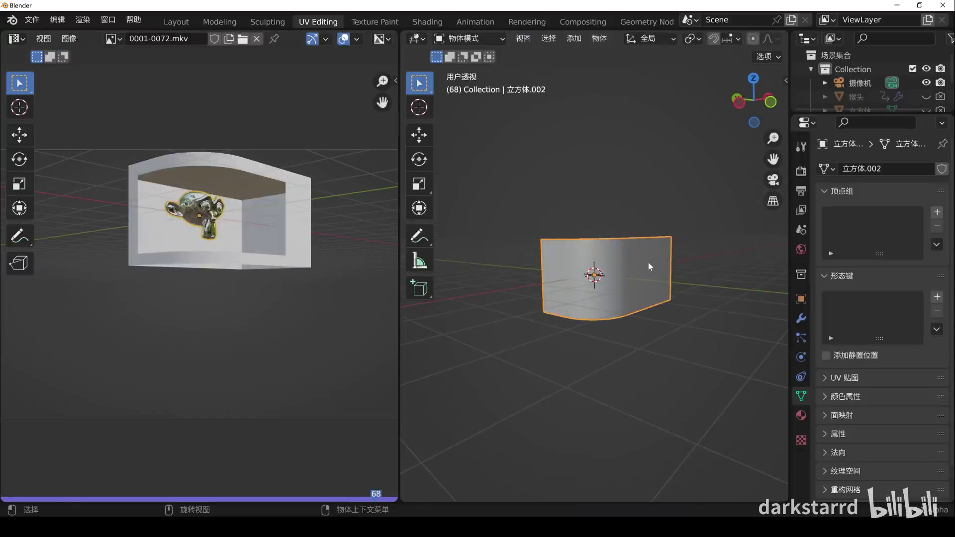
scroll(853, 373, "down", 2)
left_click(856, 350)
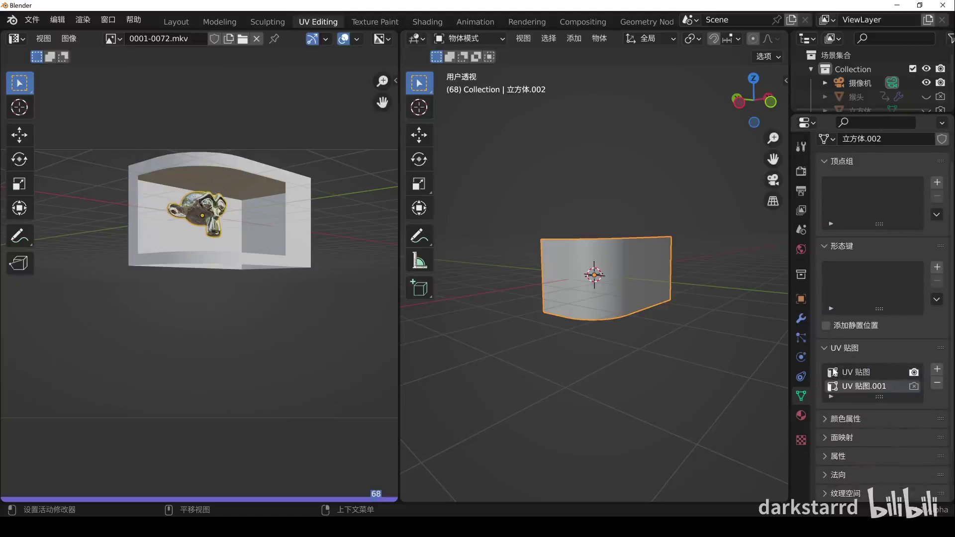
Unwrap 立方体.002 with the Angle Based method and Correct Aspect turned off
key("Tab")
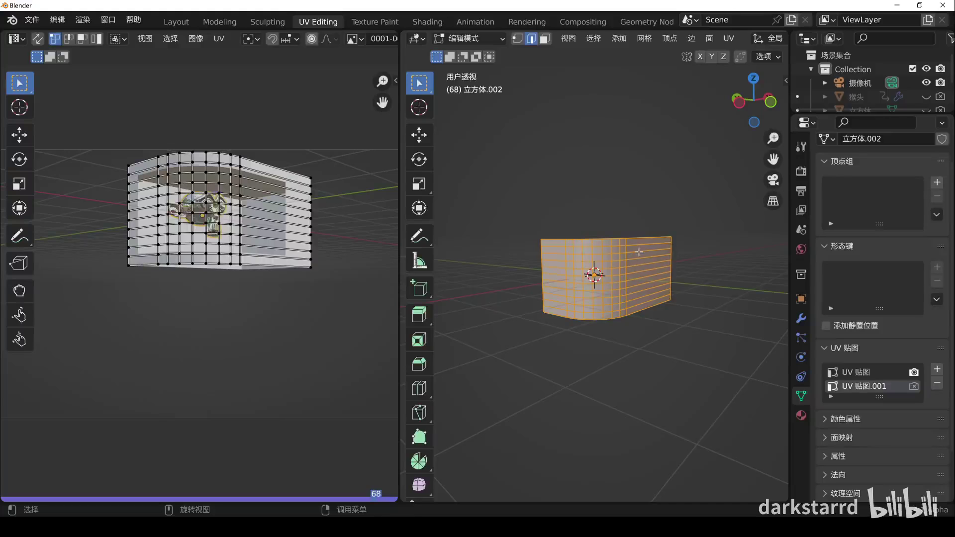
key("u")
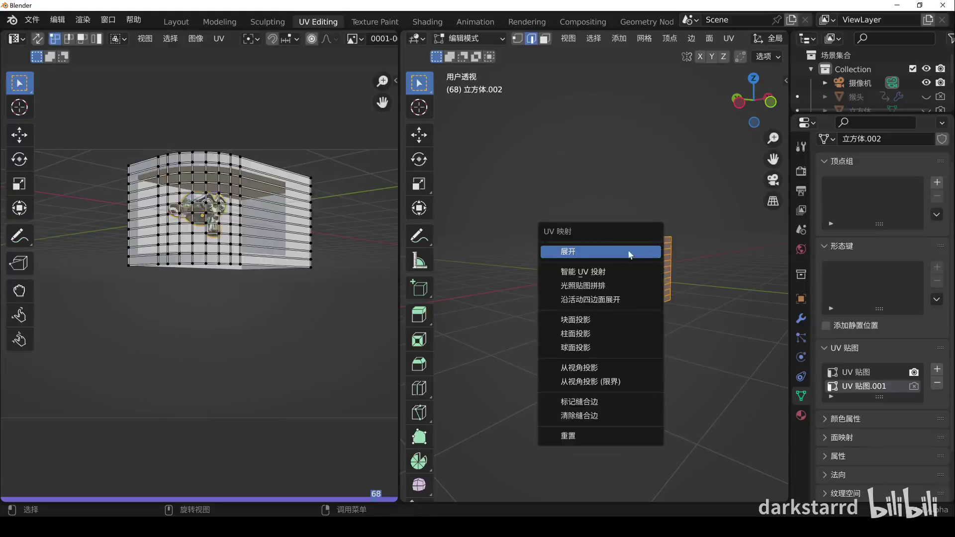
left_click(629, 255)
left_click(470, 490)
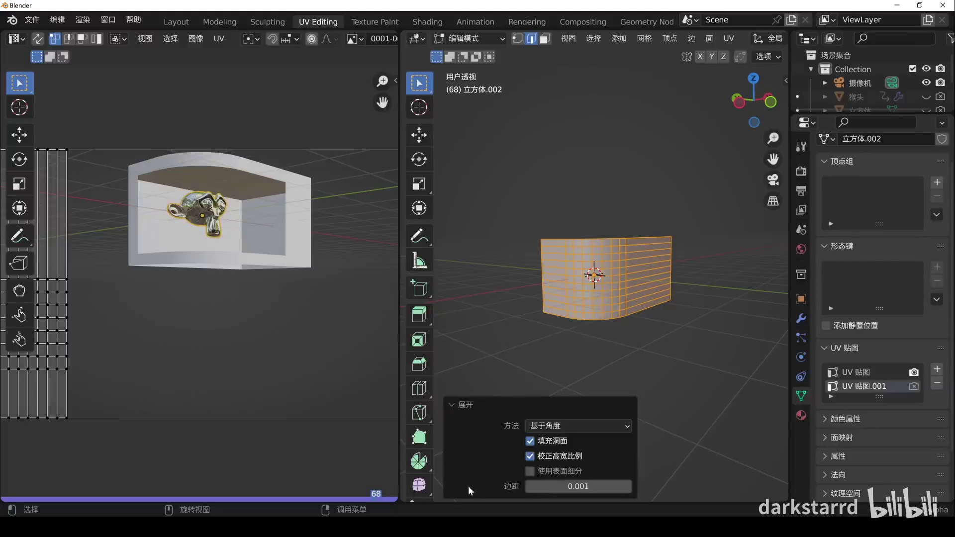
left_click(559, 457)
left_click(565, 427)
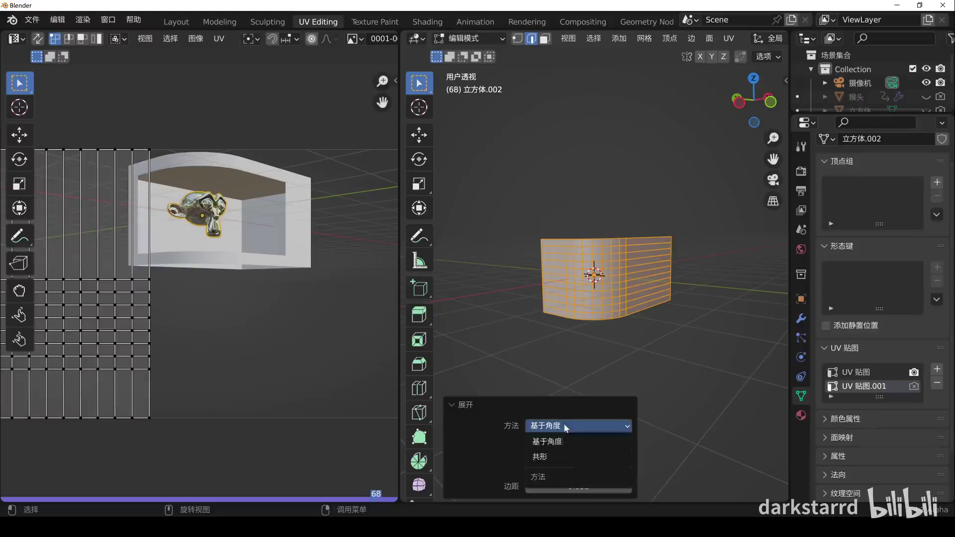
left_click(572, 440)
scroll(225, 254, "down", 1)
scroll(225, 254, "down", 2)
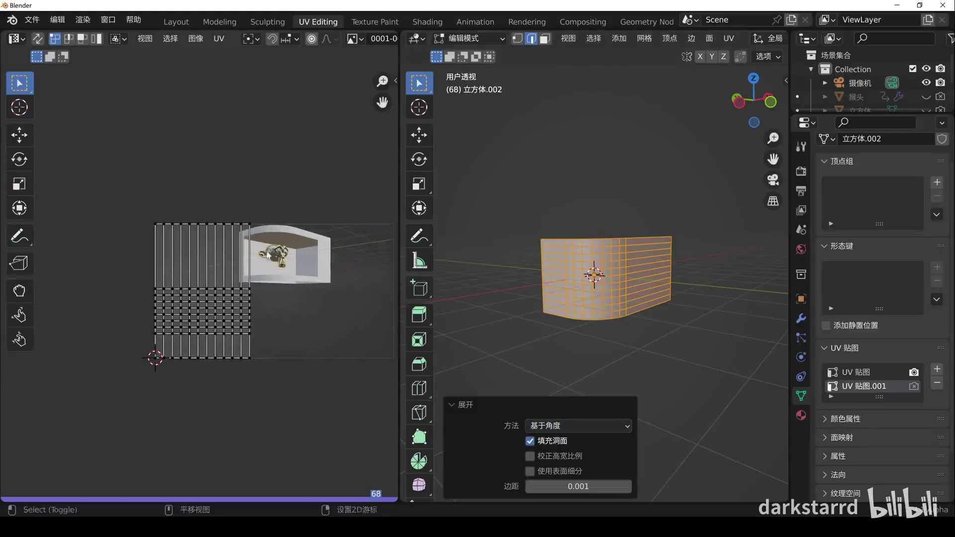
key("Tab")
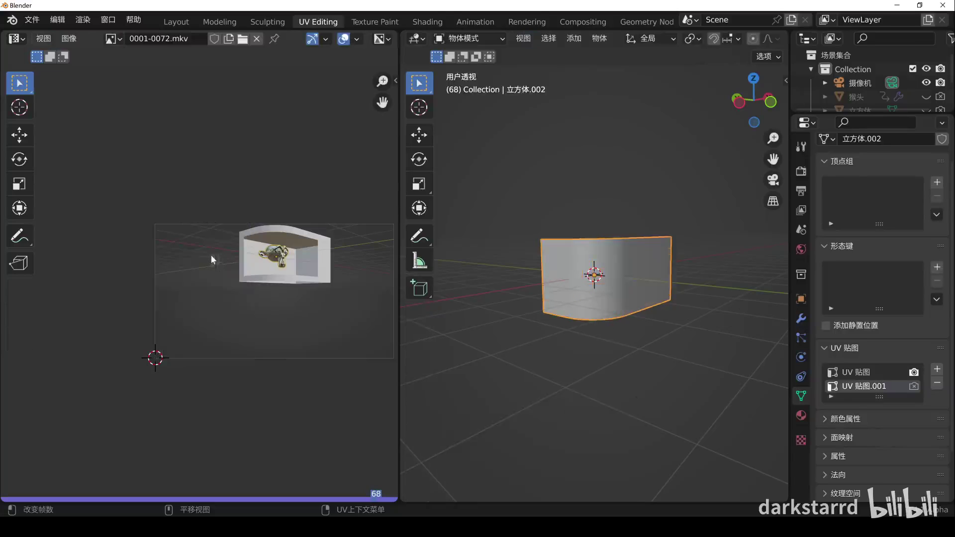
Switch to the Geometry Nodes workspace and add a new node tree to the plane
left_click(637, 21)
left_click(393, 288)
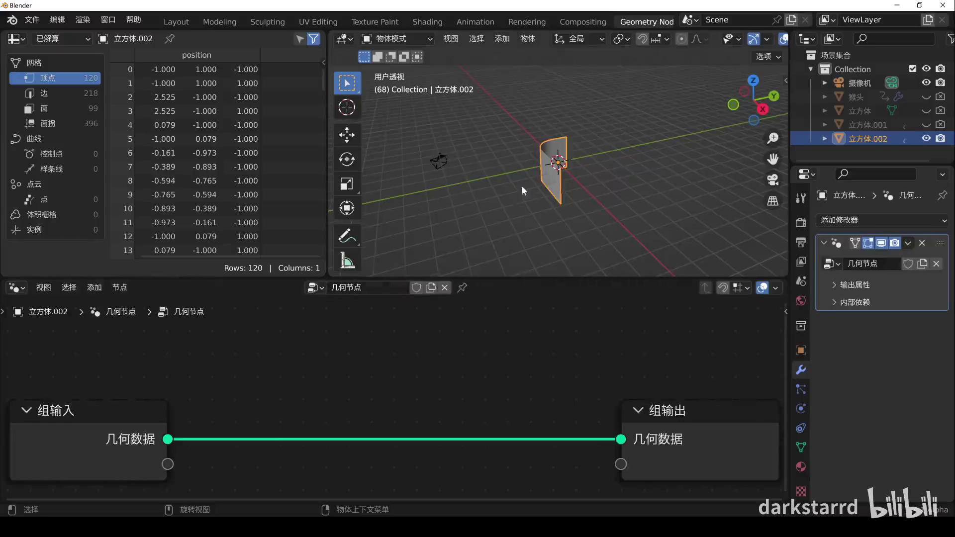
middle_click_drag(521, 186, 556, 169)
scroll(580, 161, "up", 3)
scroll(580, 161, "up", 1)
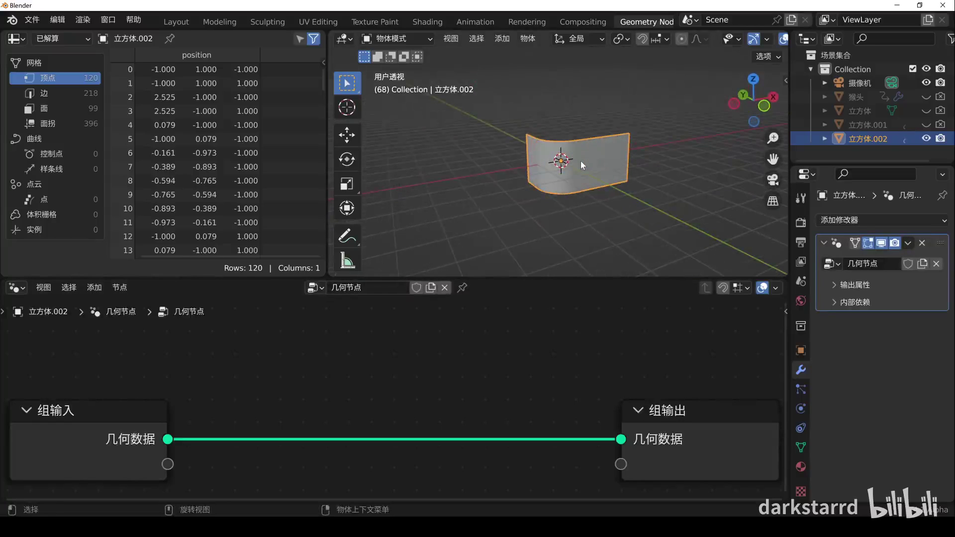
scroll(498, 362, "down", 2)
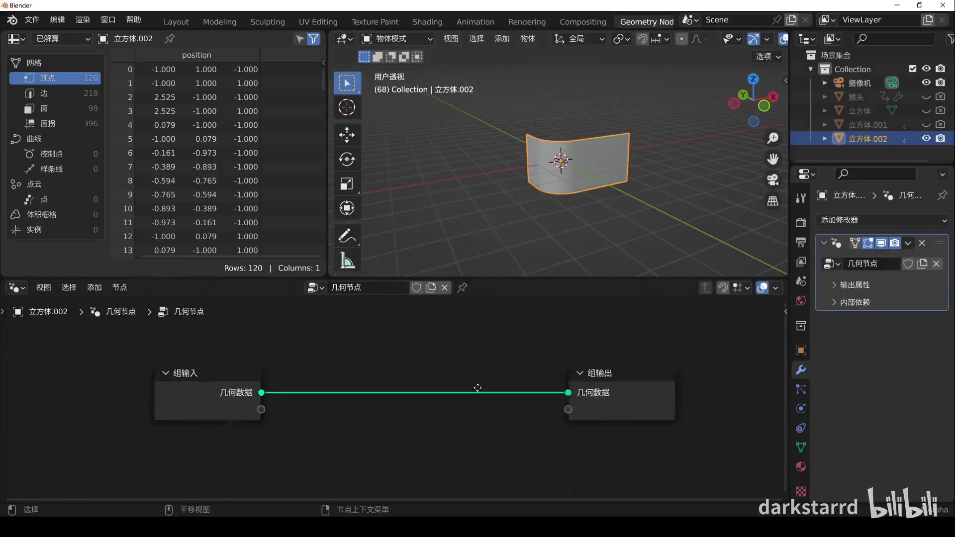
Insert a Set Position node and expose its Position as an attribute modifier input
key("shift+a")
mouse_move(440, 267)
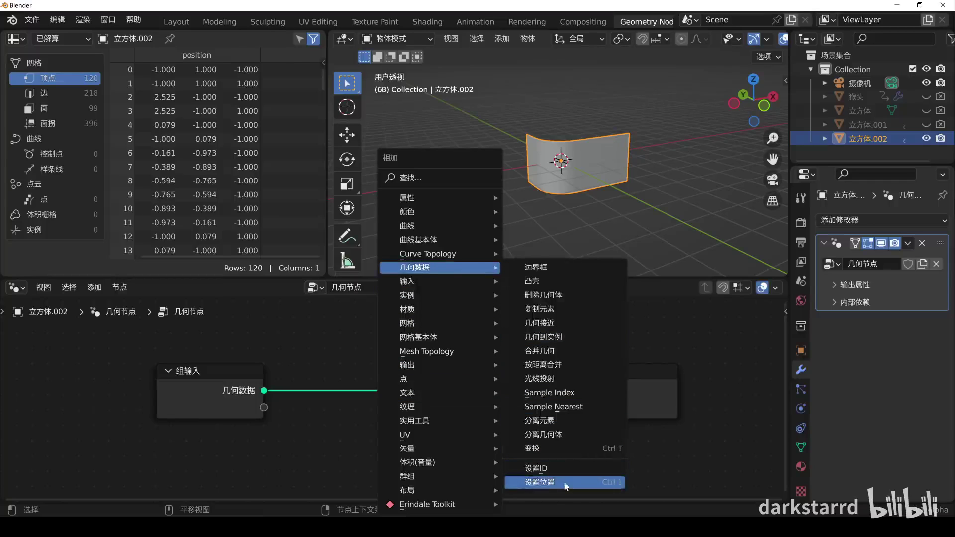
left_click(565, 483)
left_click(498, 378)
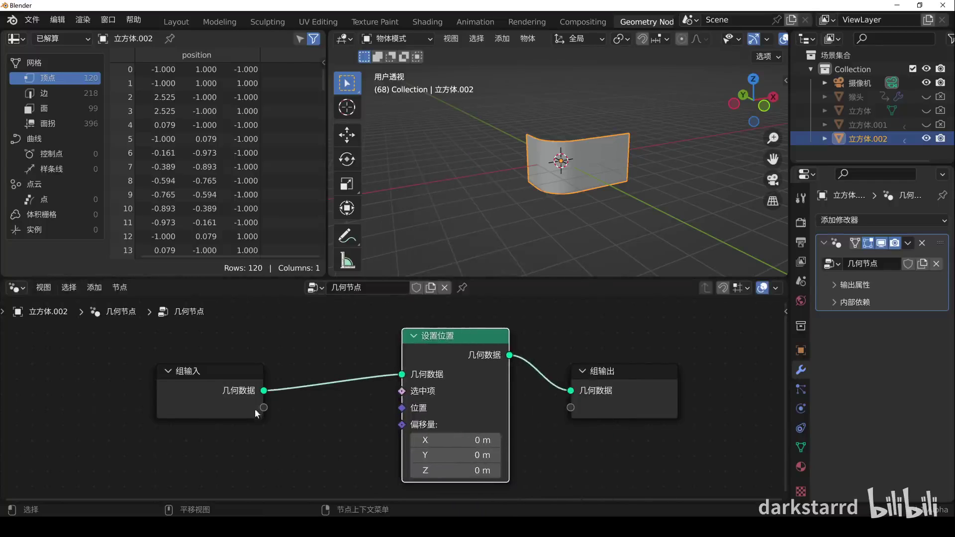
left_click_drag(263, 408, 363, 398)
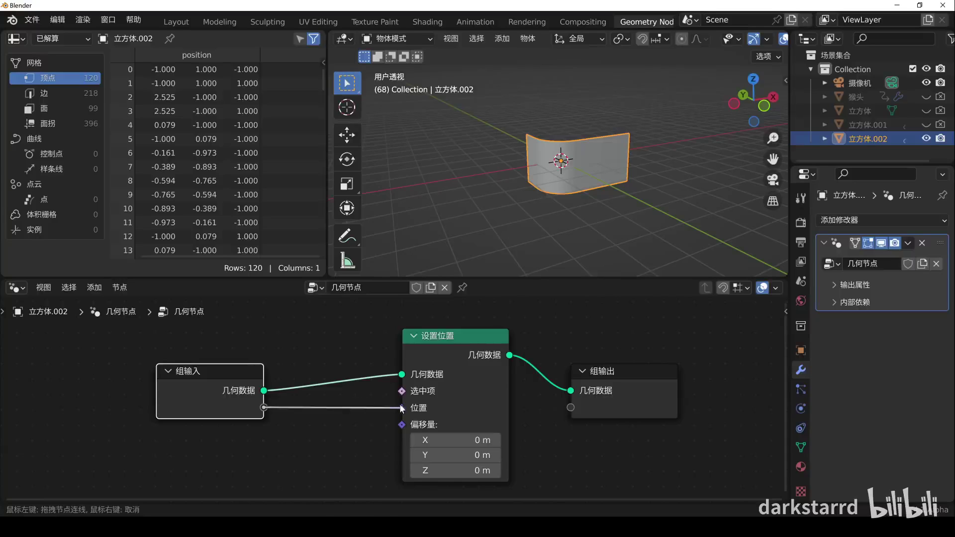
left_click_drag(353, 399, 402, 408)
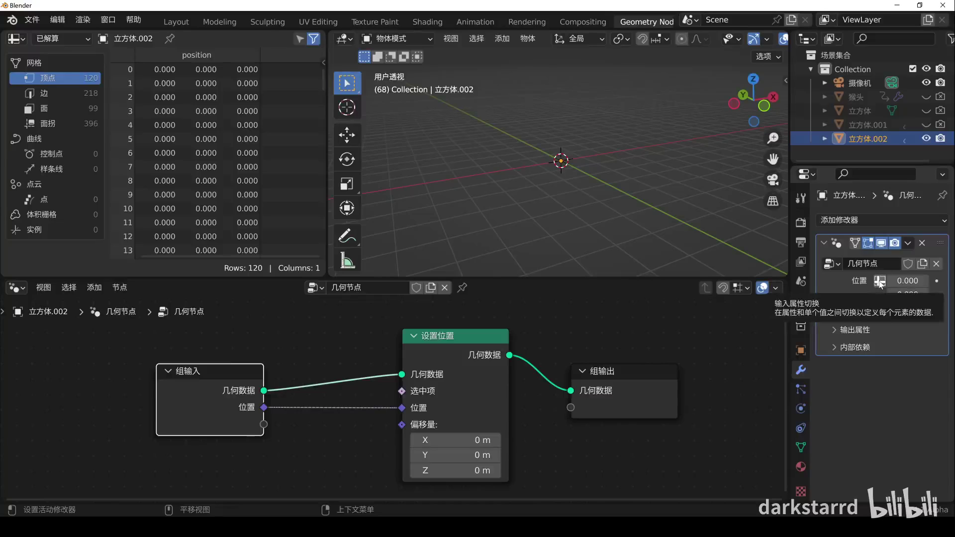
left_click(880, 282)
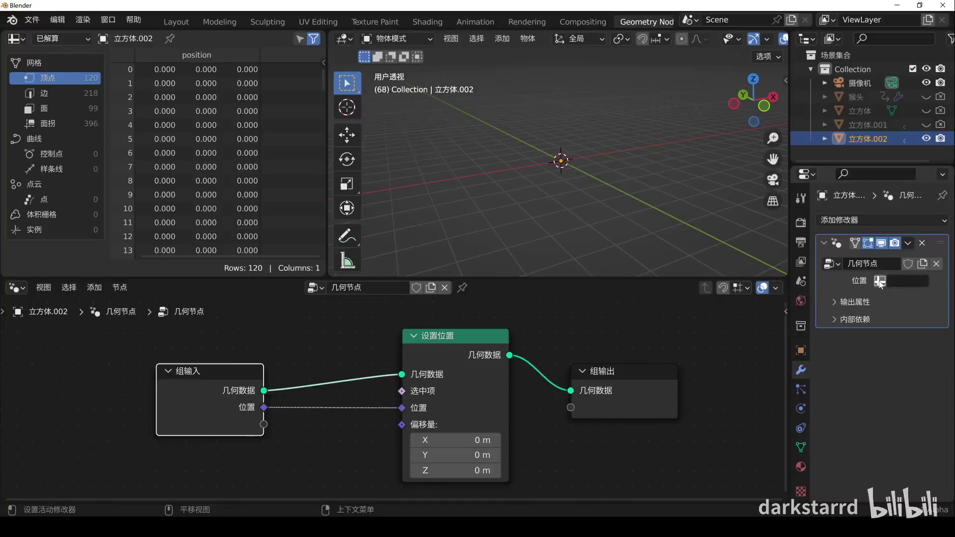
left_click(911, 281)
key("Down")
key("Down")
key("Down")
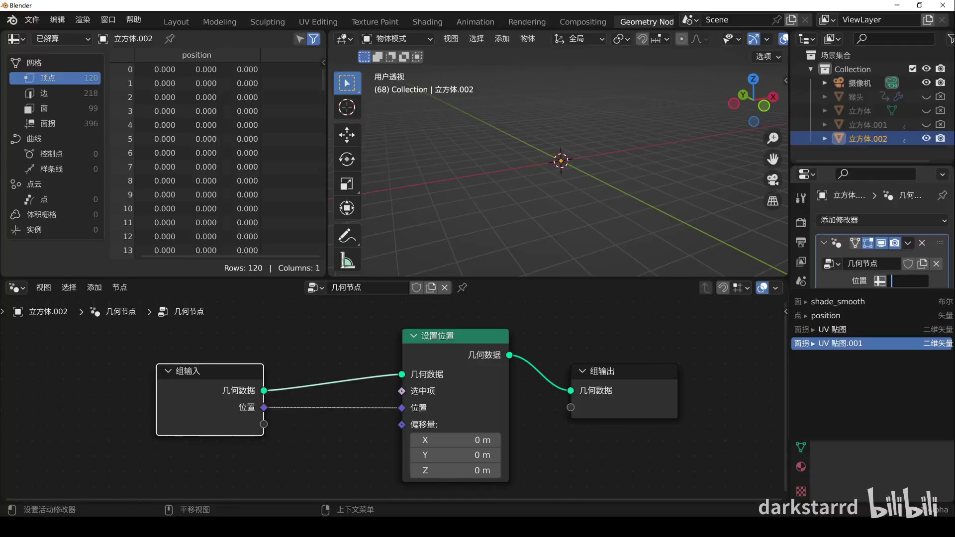
Set the Position attribute to UV 贴图.001 and check the 0.395 × 1 m dimensions in the sidebar
left_click(869, 345)
scroll(597, 189, "up", 3)
mouse_move(597, 199)
middle_mouse_down()
mouse_move(633, 190)
mouse_move(641, 177)
middle_mouse_up()
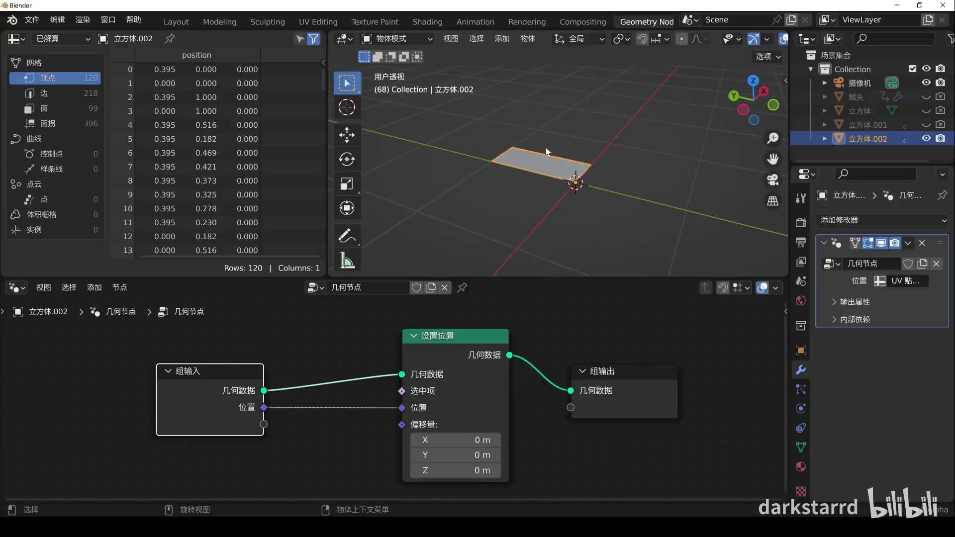
key("n")
scroll(707, 189, "down", 3)
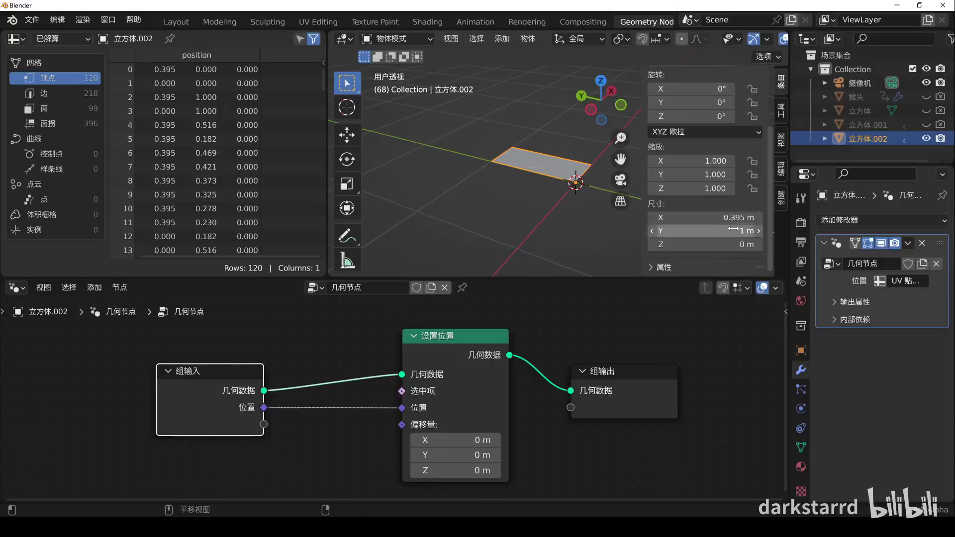
Inspect the flattened mesh in Edit Mode by selecting a path along its left edge
key("n")
key("Tab")
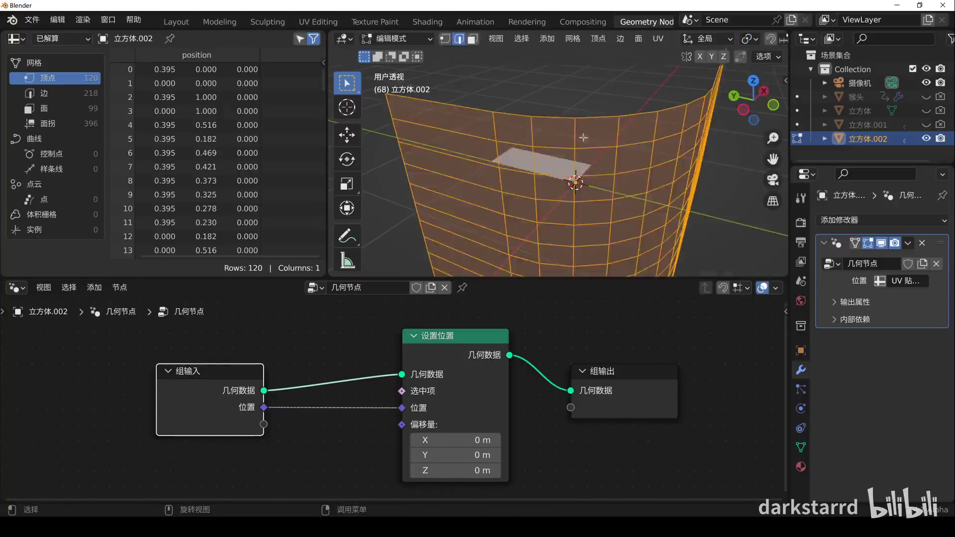
middle_click_drag(583, 138, 579, 158)
scroll(579, 158, "down", 3)
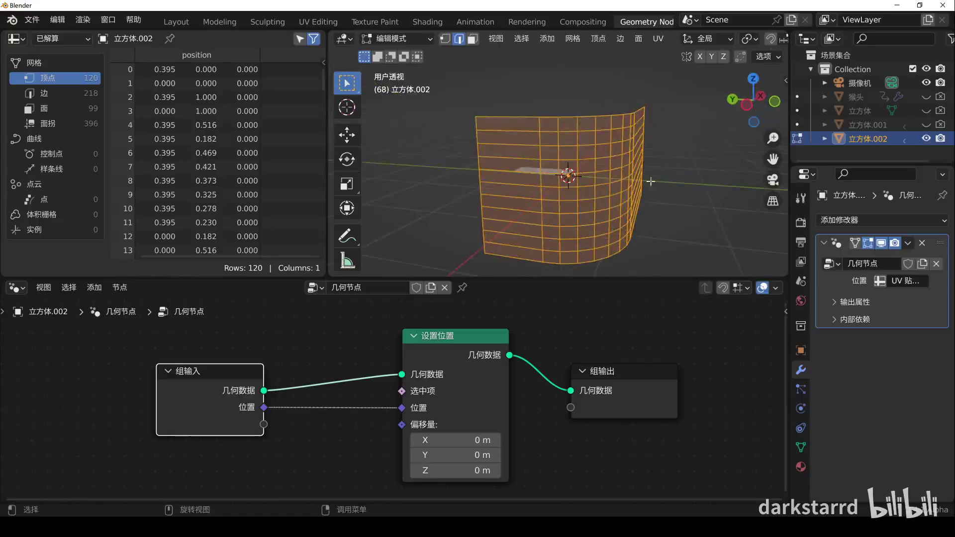
scroll(650, 181, "down", 2)
key("n")
key("n")
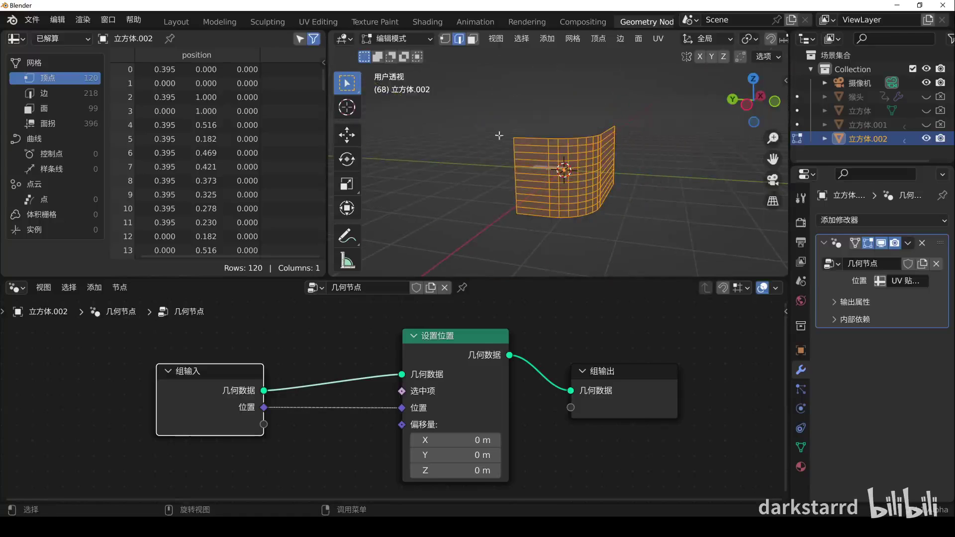
left_click(515, 139)
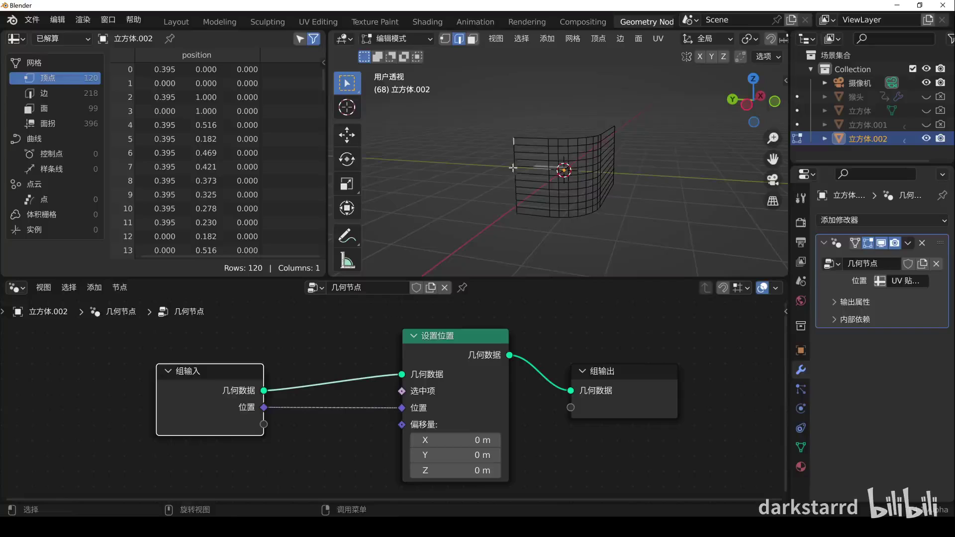
left_click(515, 212, "ctrl")
middle_click_drag(516, 211, 528, 224)
key("KP_7")
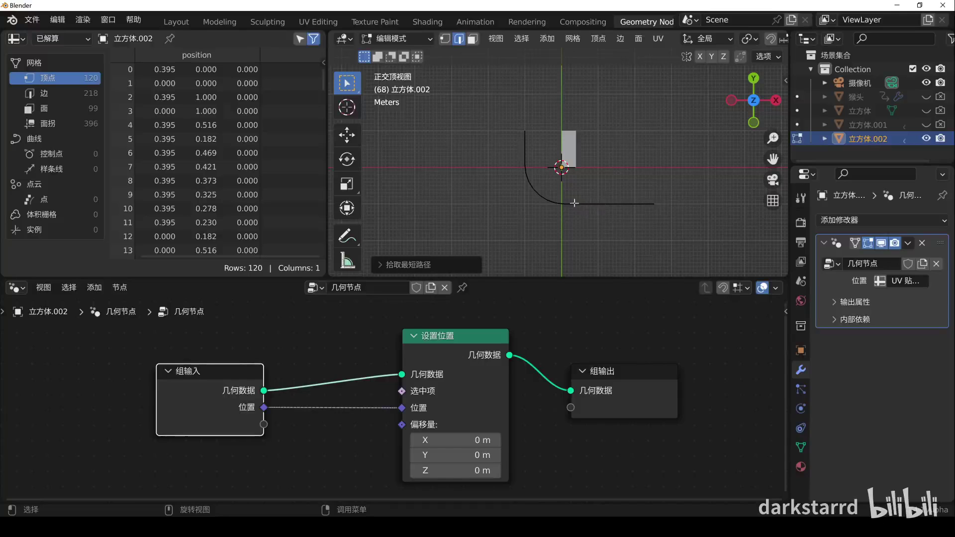
key("Tab")
middle_click_drag(534, 211, 685, 208)
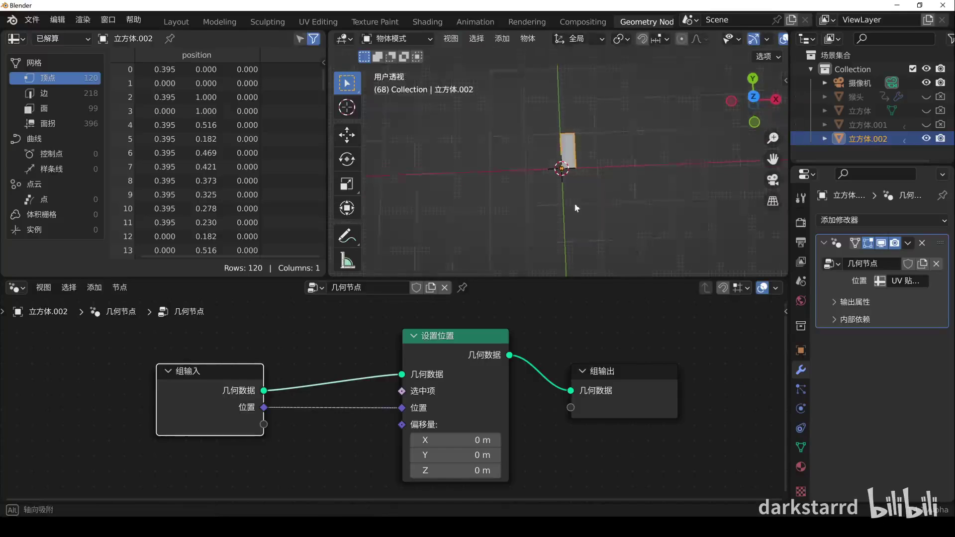
Preview the video playing on the plane from the top view, then return to Layout
key("n")
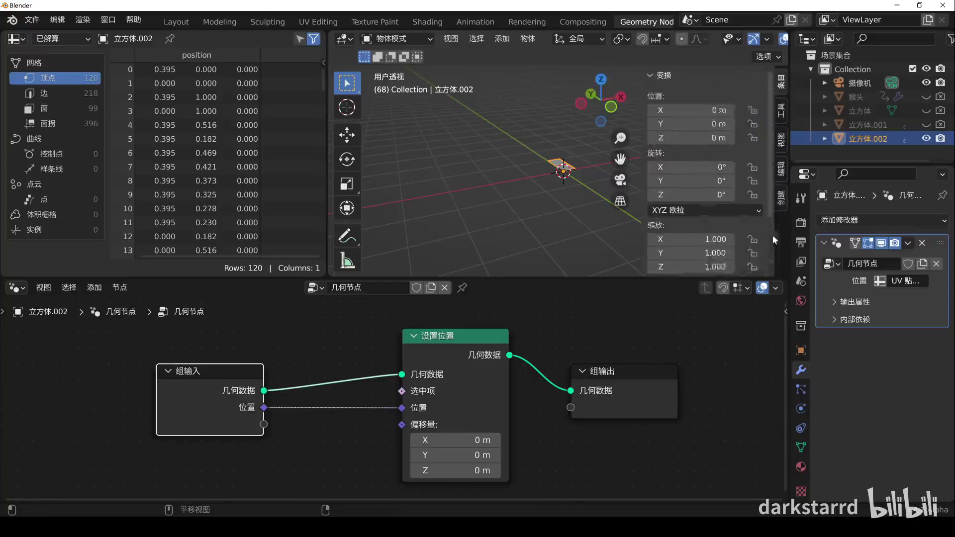
scroll(706, 199, "down", 3)
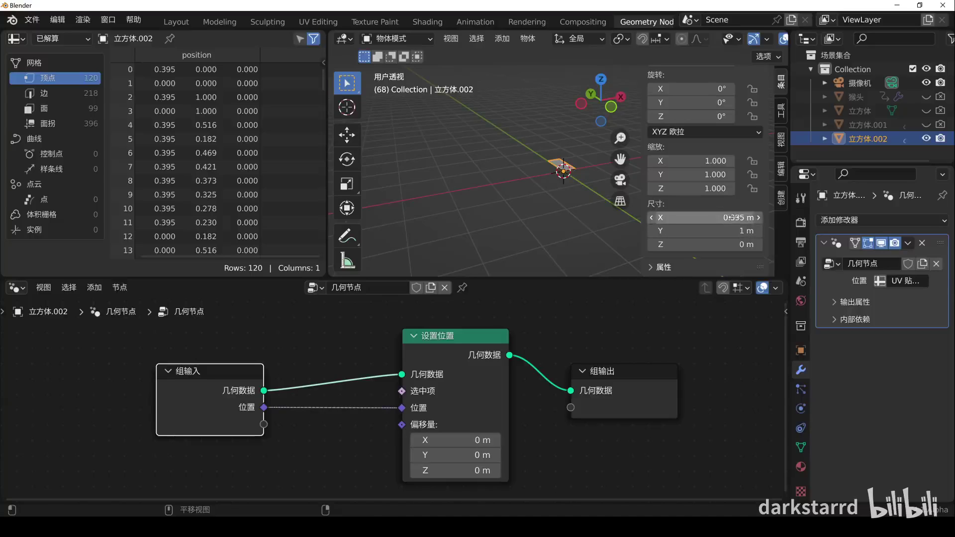
key("n")
scroll(609, 189, "up", 3)
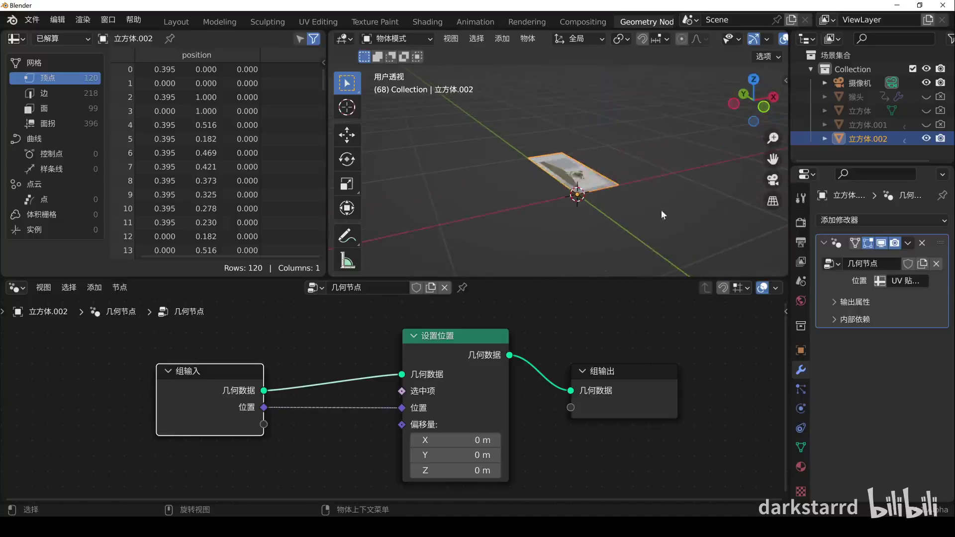
key("KP_7")
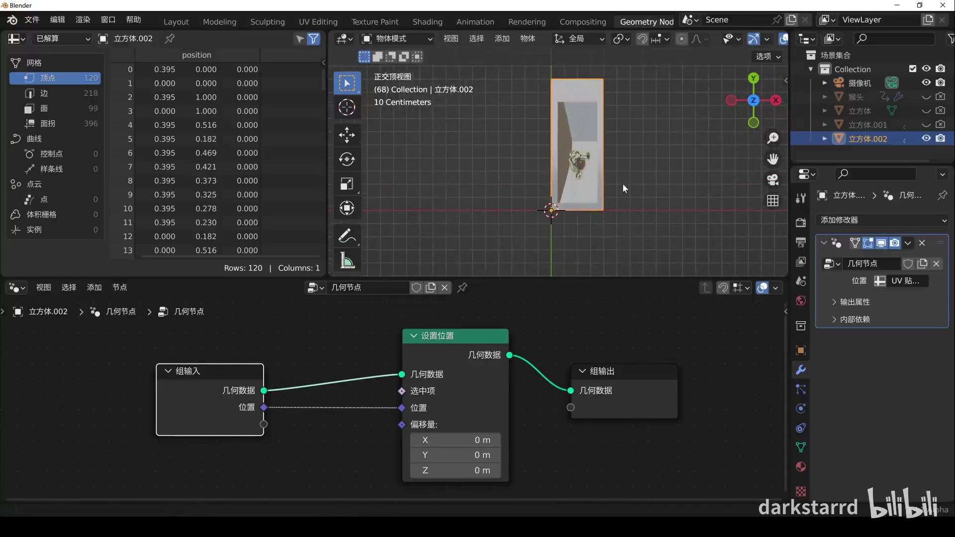
key("space")
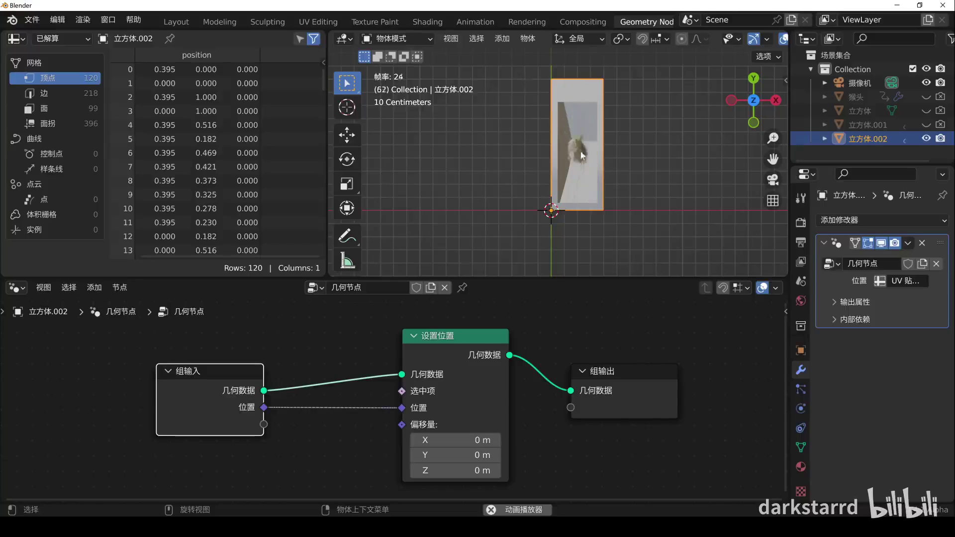
key("Escape")
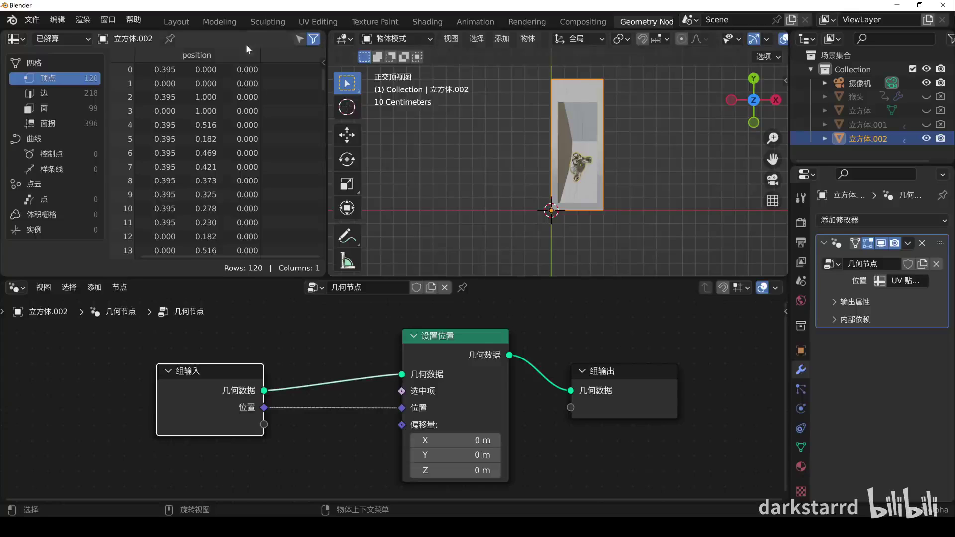
left_click(177, 21)
Add a new camera at the origin from the top view
key("KP_7")
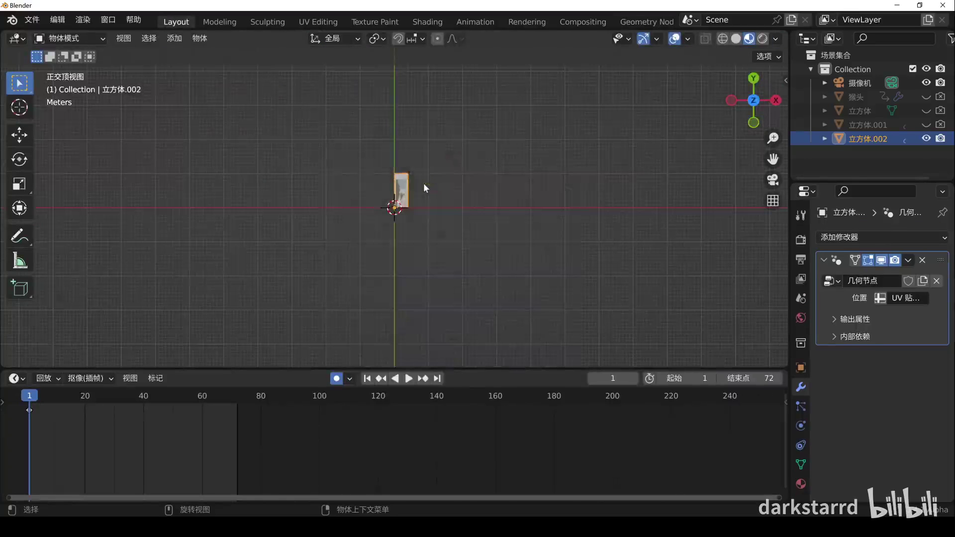
key("shift+a")
left_click(401, 404)
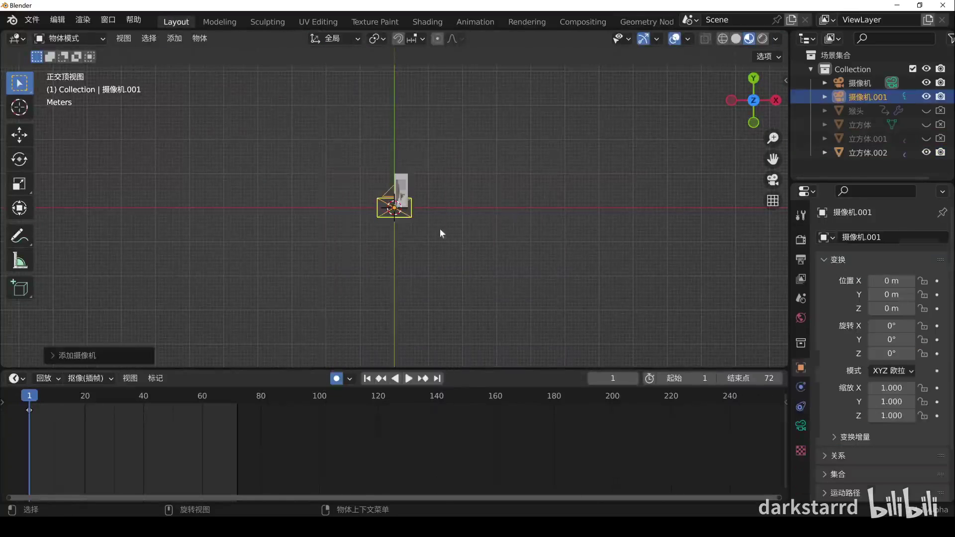
Rotate the video plane to -90° about Z and show its transform sidebar
scroll(423, 202, "up", 2)
left_click(407, 171)
type("r")
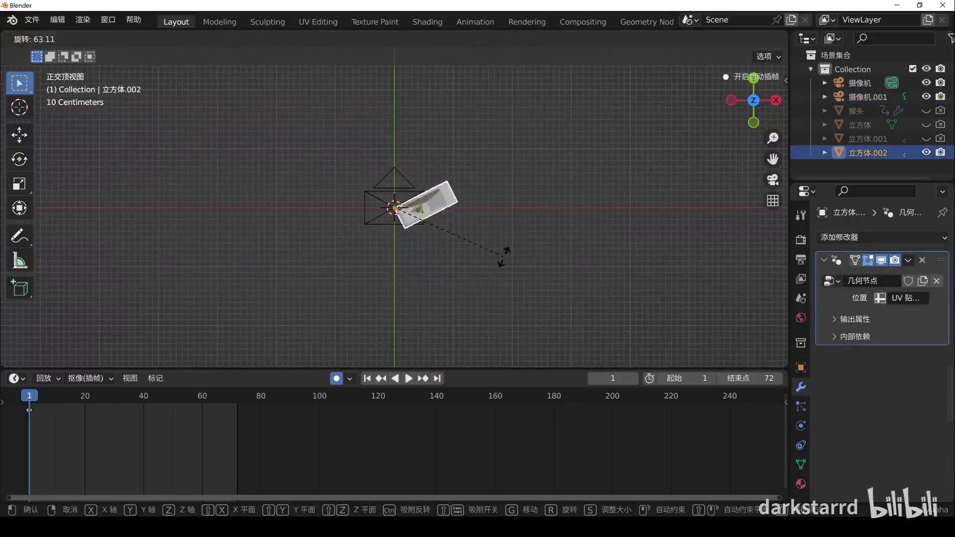
type("90")
key("Return")
scroll(503, 260, "up", 4)
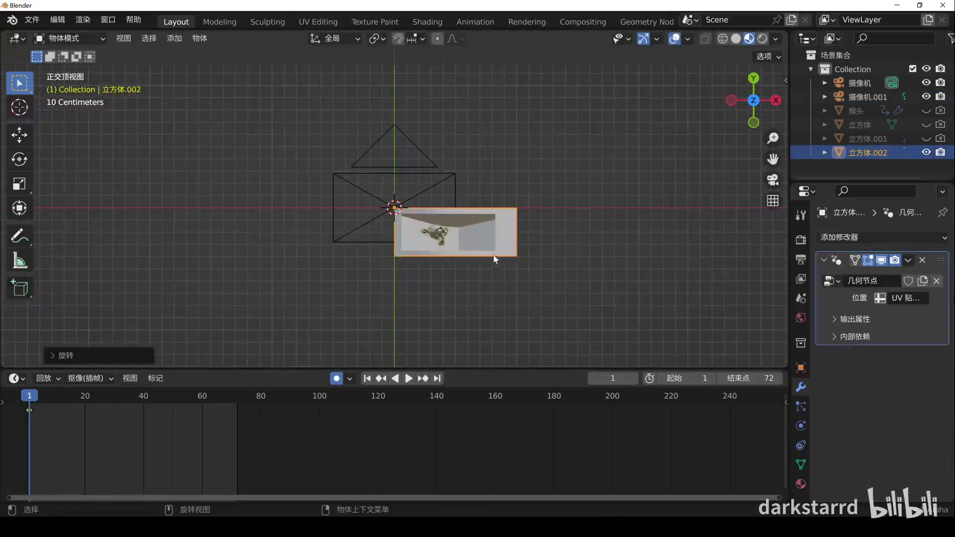
key("n")
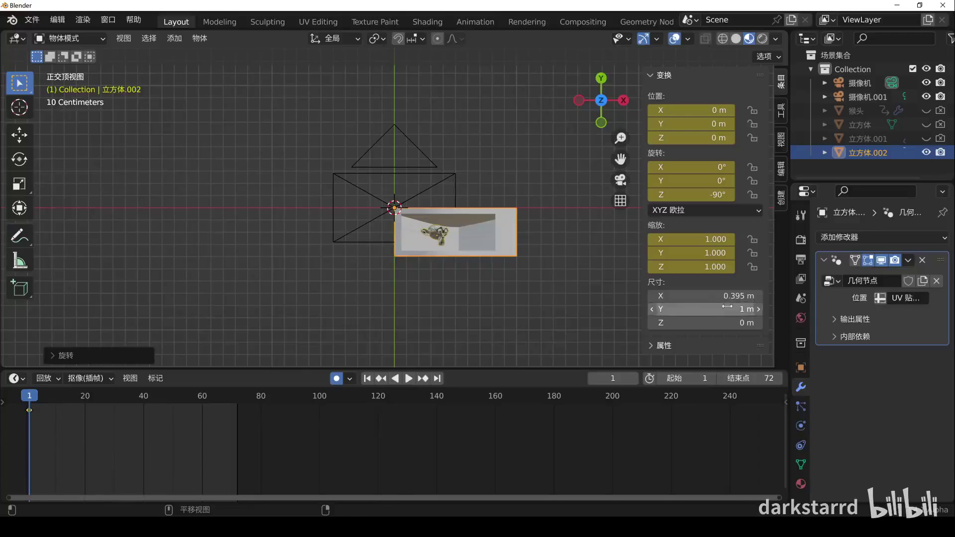
Set the output resolution to 395 × 1000 px and select camera 摄像机.001
left_click(802, 241)
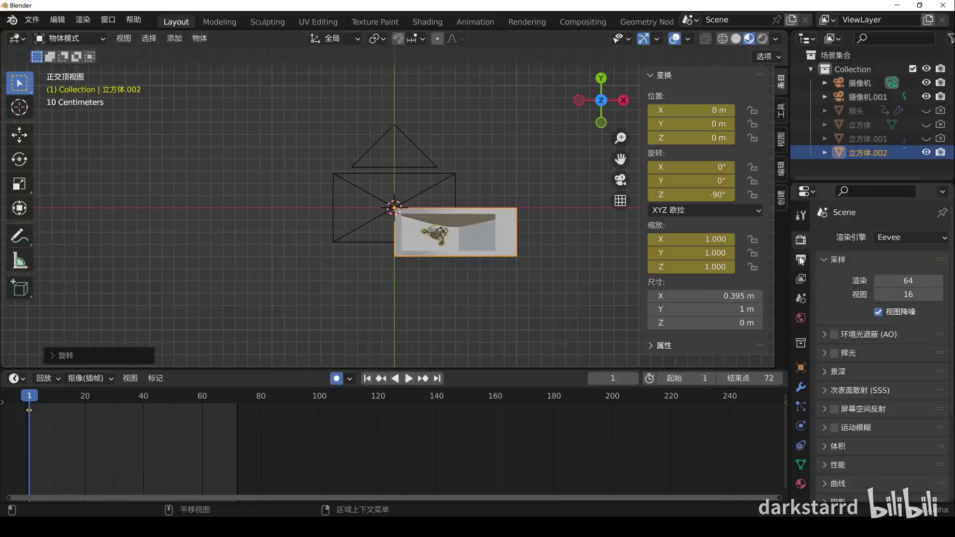
left_click(801, 259)
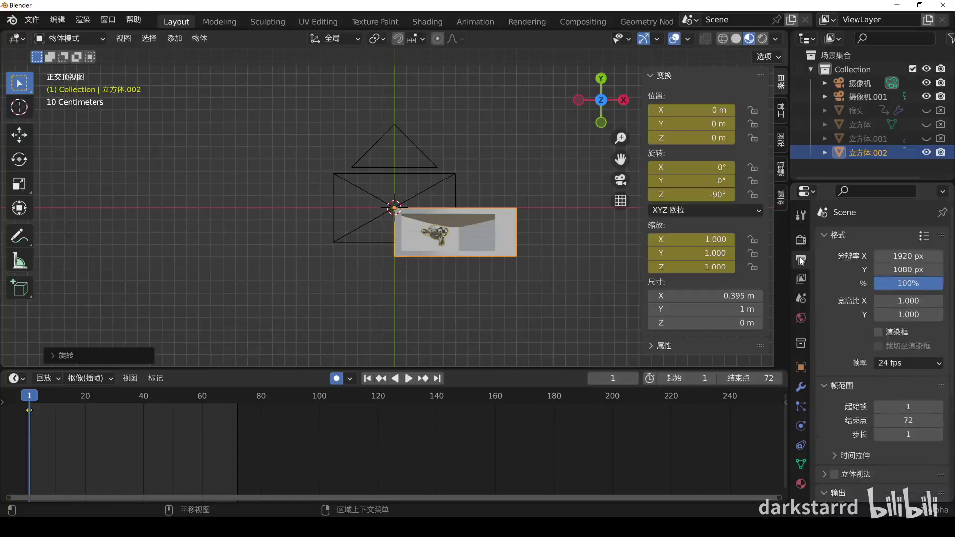
left_click(911, 257)
type("39")
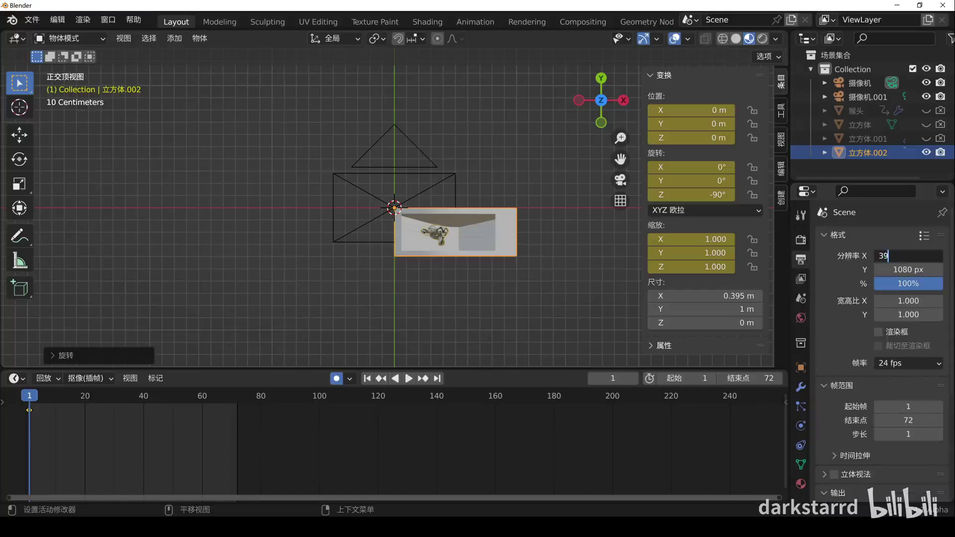
type("5")
key("Tab")
type("1000")
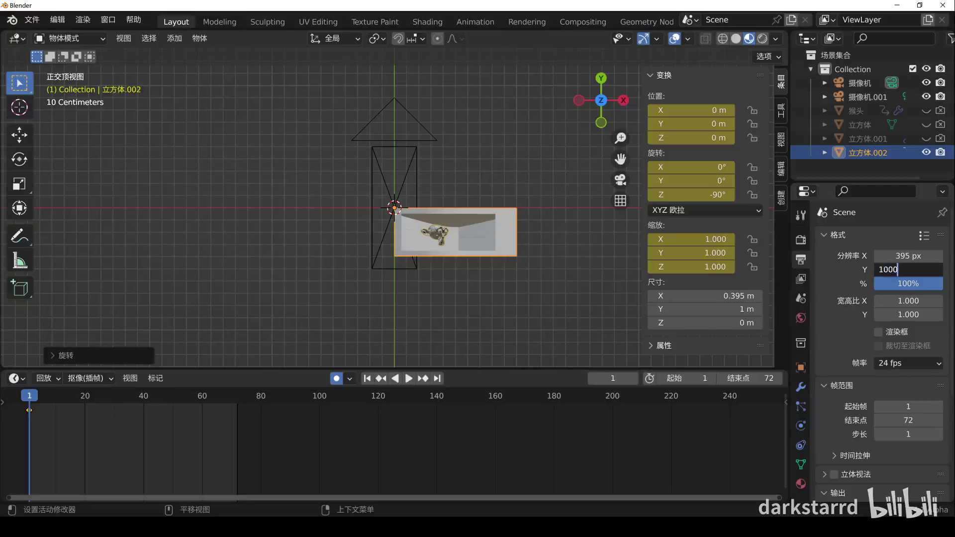
key("Return")
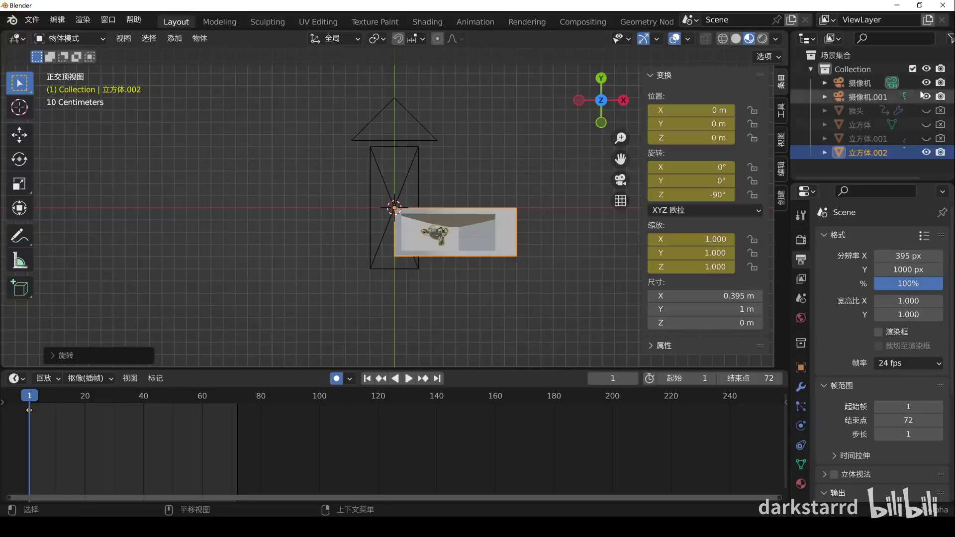
left_click(875, 99)
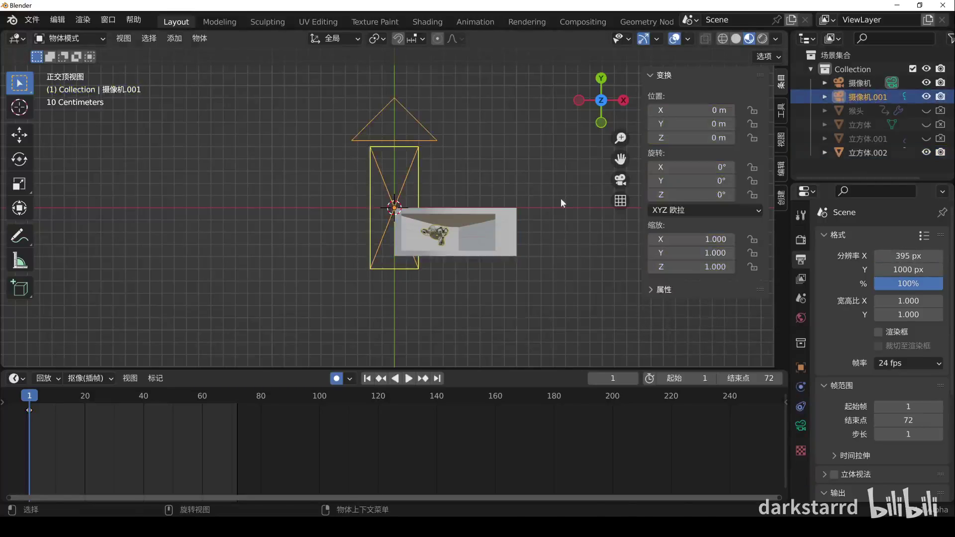
Rotate 摄像机.001 90° on Z and make it orthographic with scale 1.000
type("r")
type("-90")
key("Return")
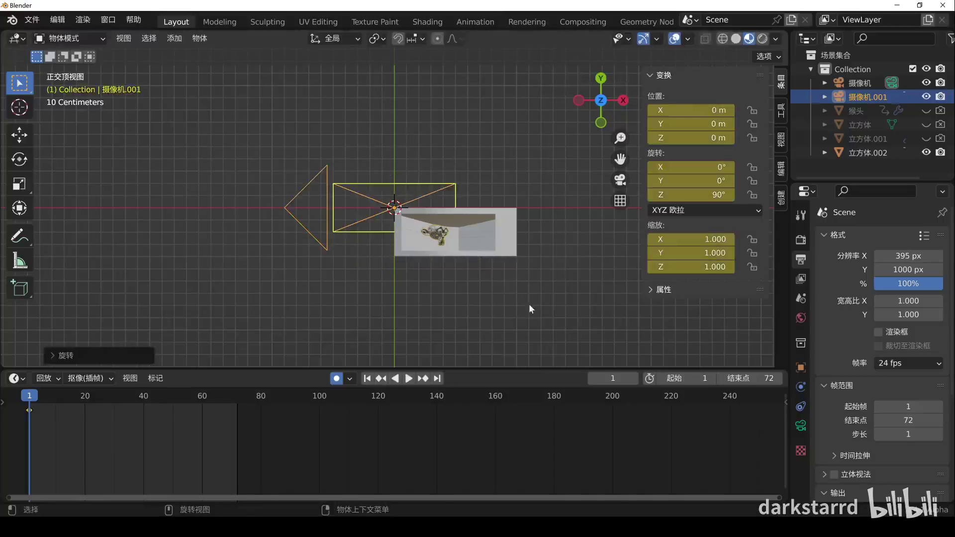
left_click(802, 426)
left_click(893, 281)
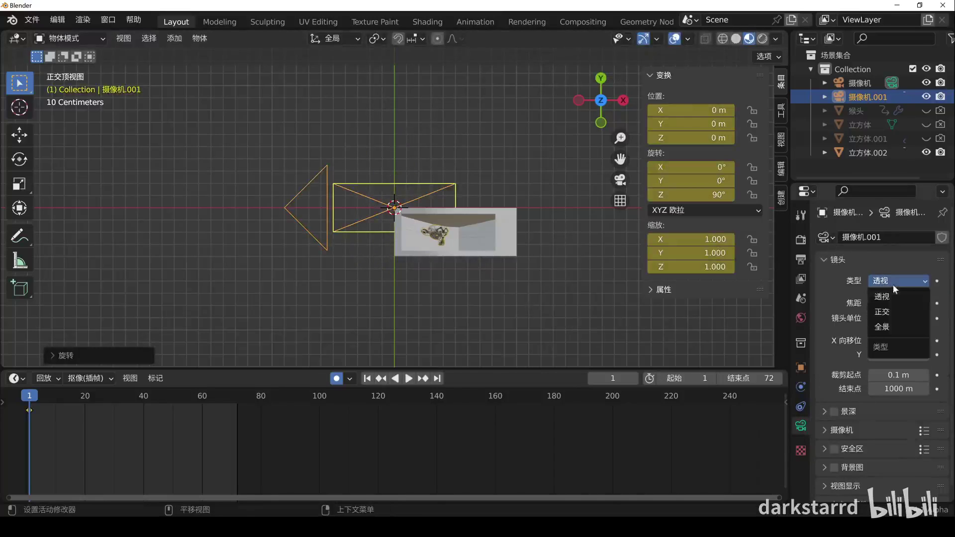
left_click(899, 313)
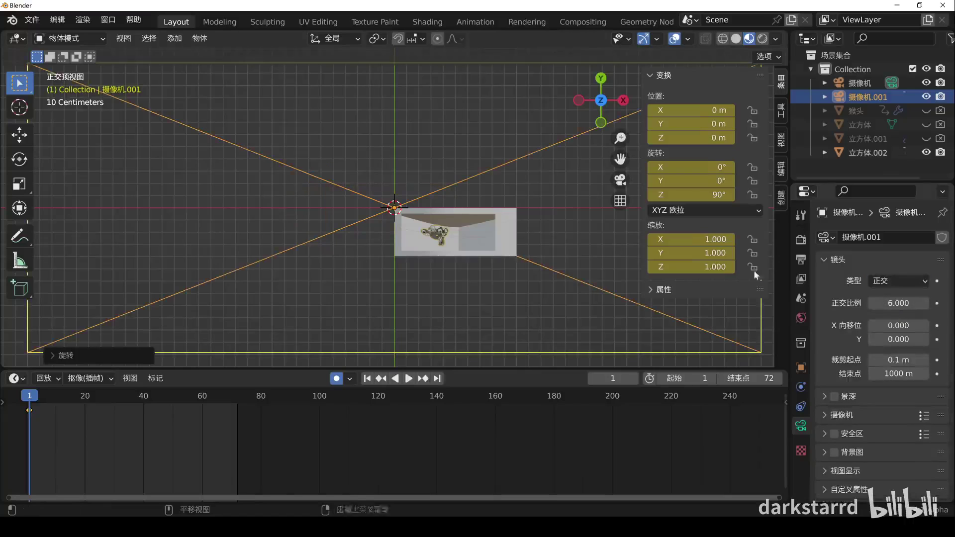
left_click(898, 303)
type("1")
key("Return")
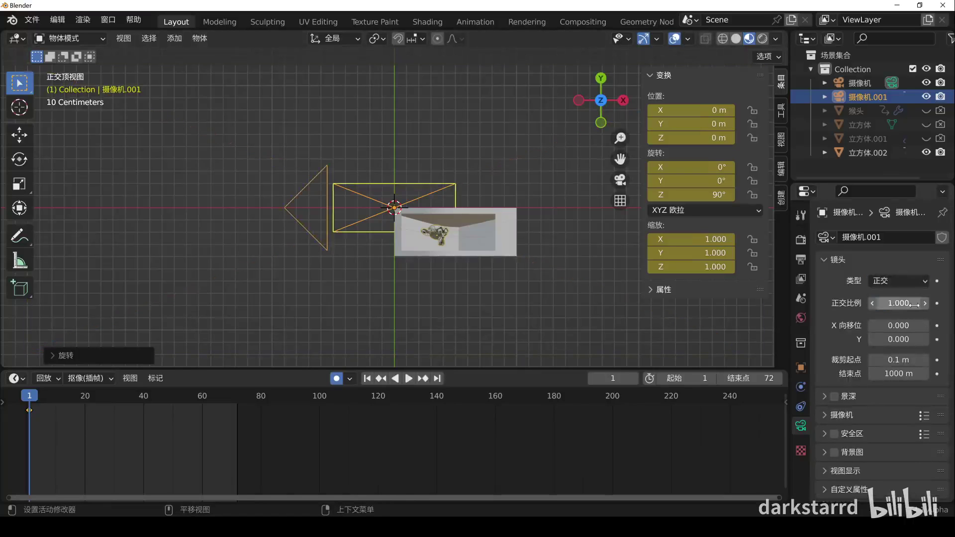
left_click(503, 220)
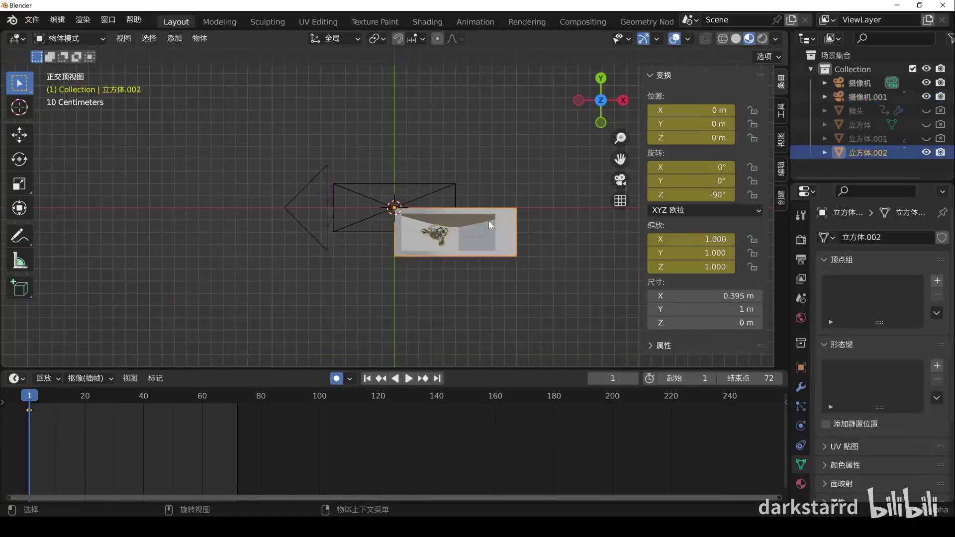
Set the plane's origin to its geometry and apply its Geometry Nodes modifier
right_click(489, 221)
mouse_move(447, 283)
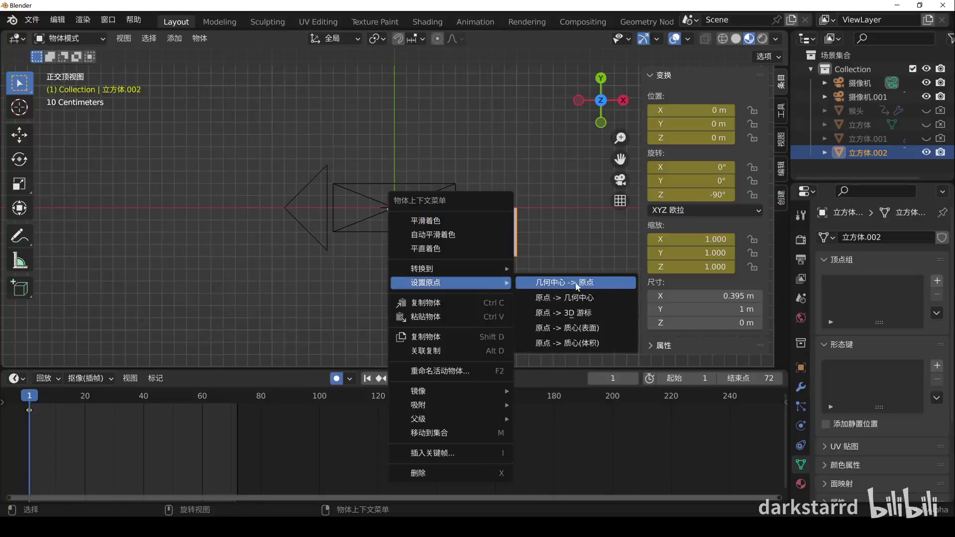
left_click(567, 298)
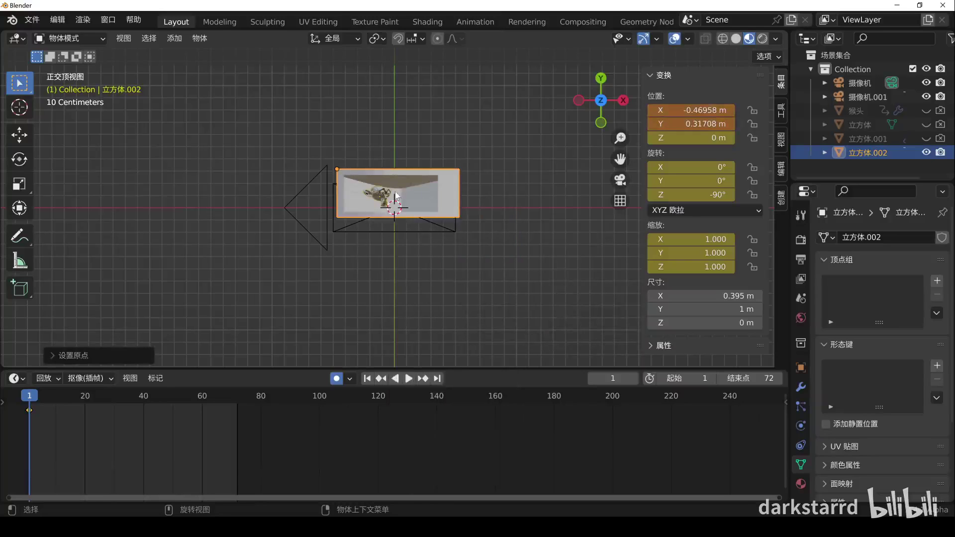
left_click(800, 387)
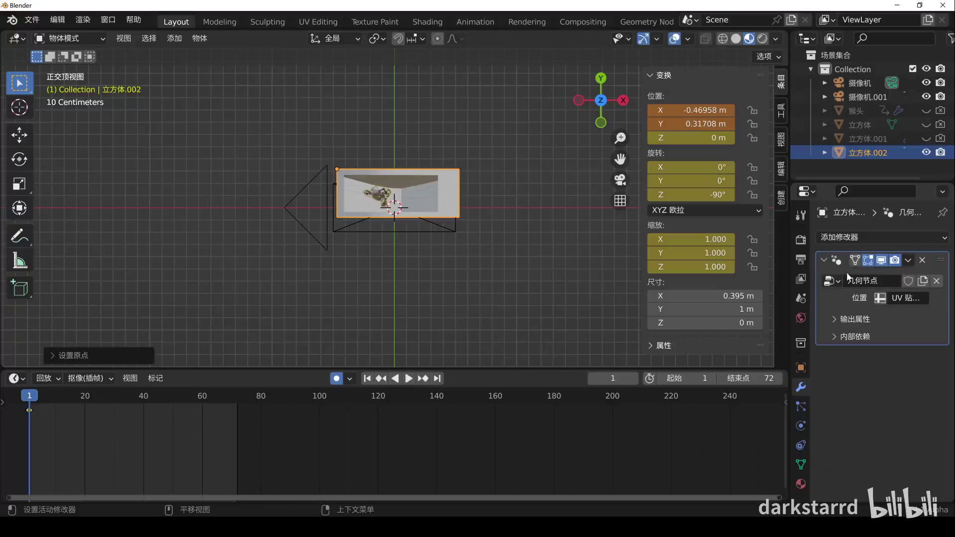
left_click(909, 261)
left_click(855, 277)
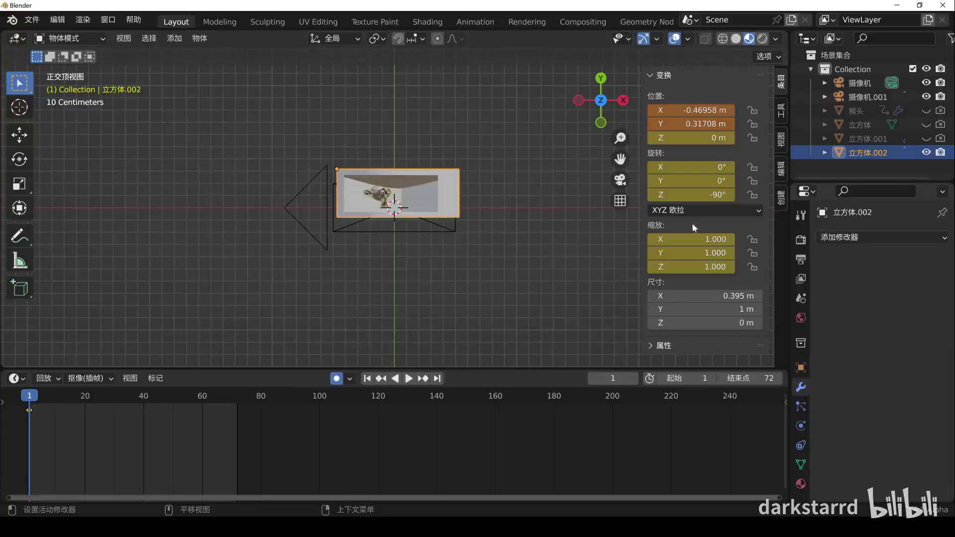
Reset the plane's origin to geometry and snap it to the 3D cursor
right_click(405, 184)
left_click(477, 201)
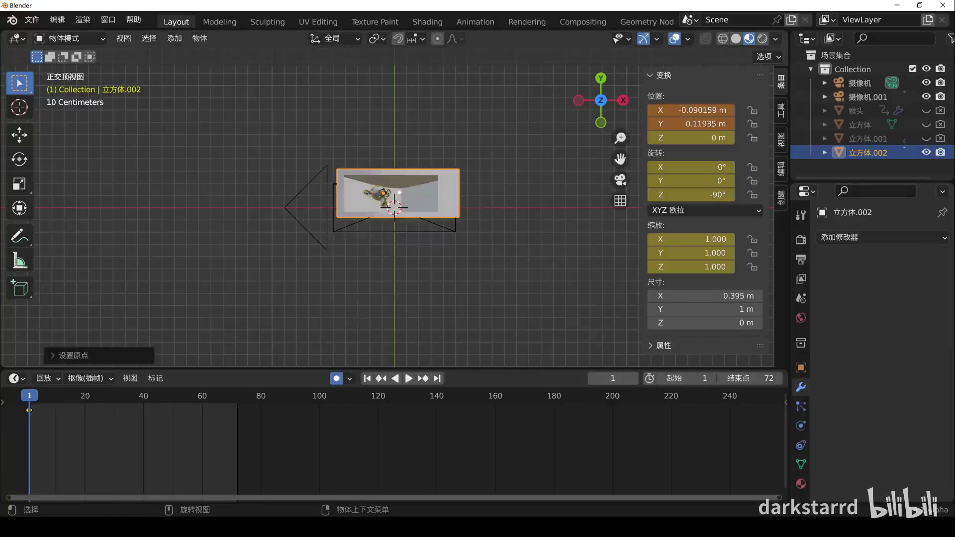
key("shift+s")
left_click(430, 112)
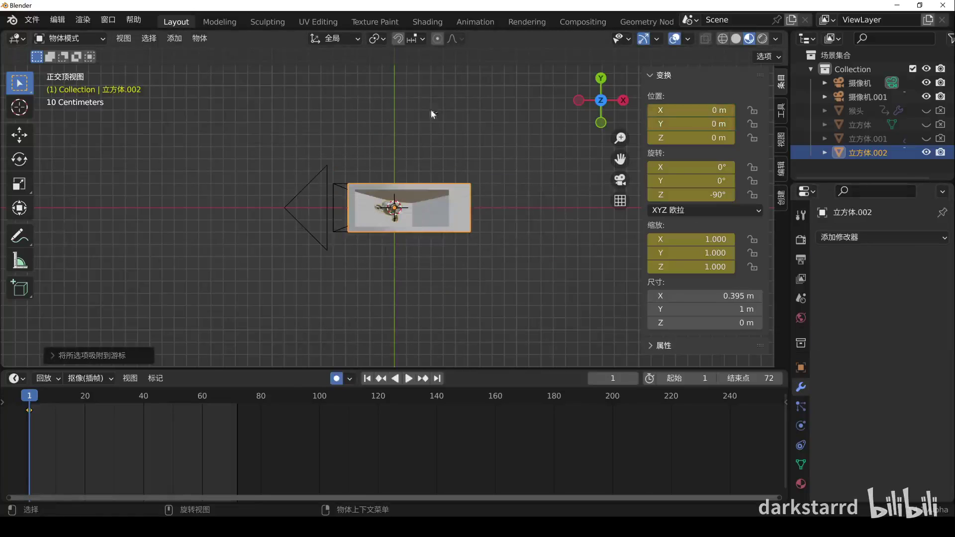
left_click(338, 204)
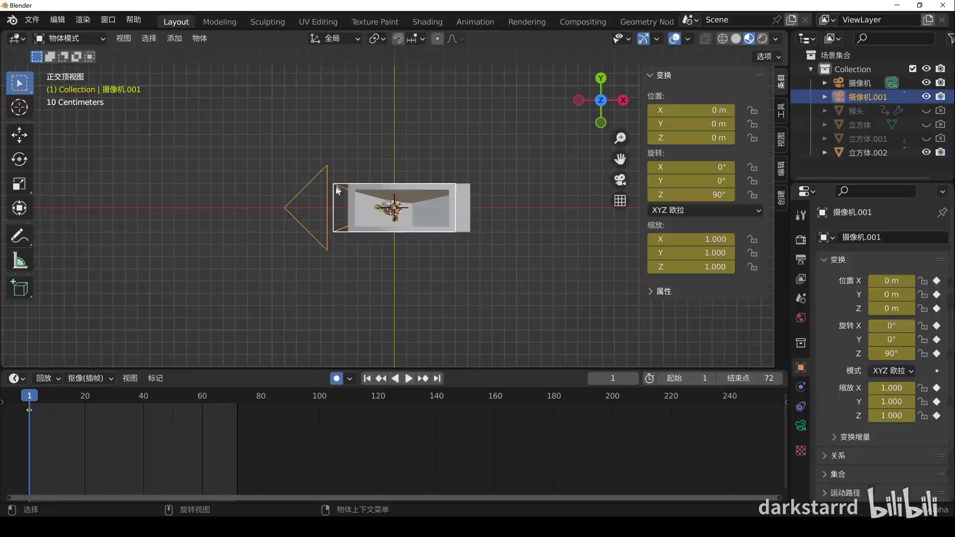
left_click(470, 214)
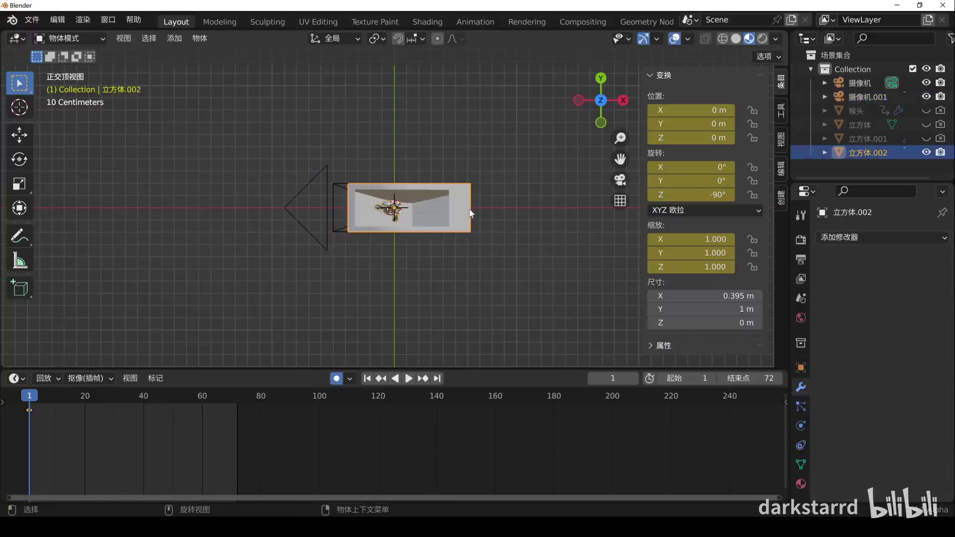
Reset the origin once more and move the plane along X to -0.11889 m
middle_click_drag(463, 204, 455, 172)
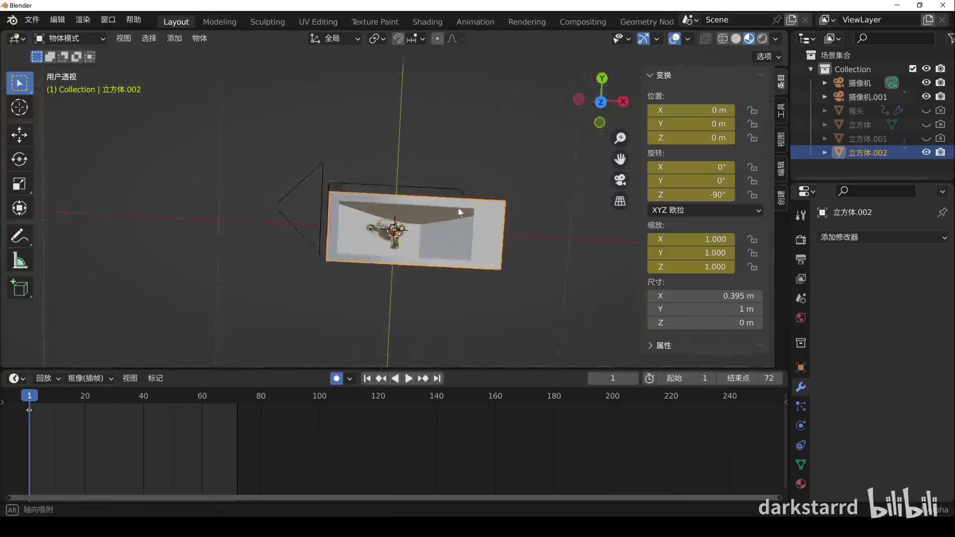
right_click(455, 172)
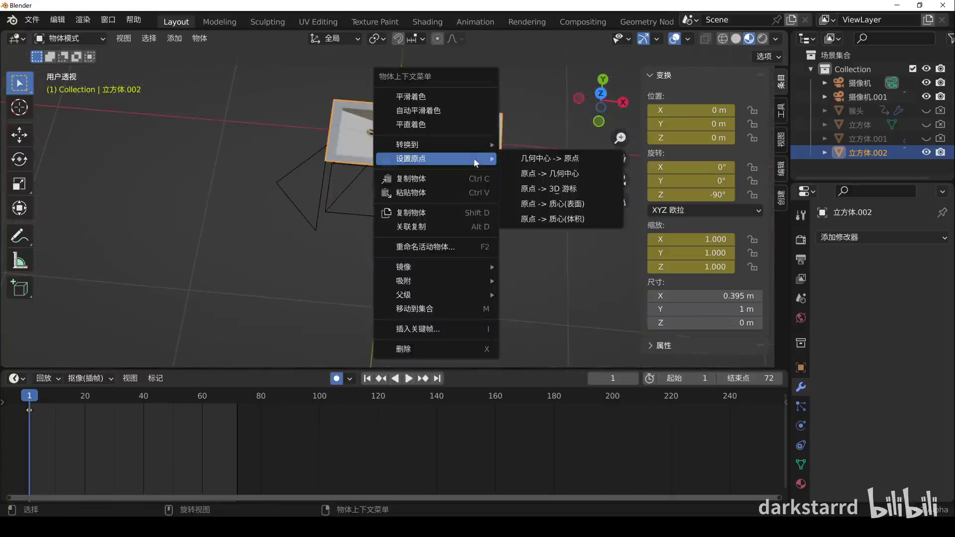
left_click(547, 174)
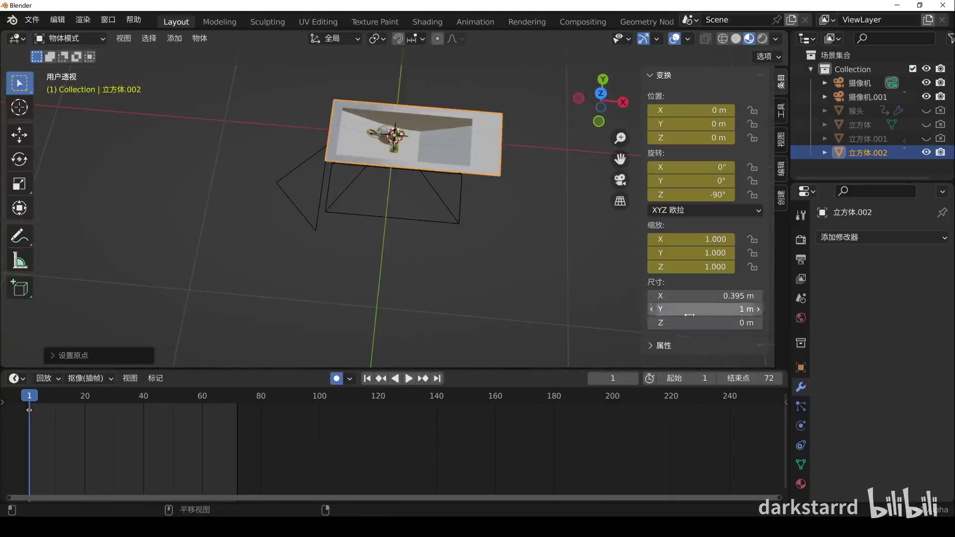
key("KP_7")
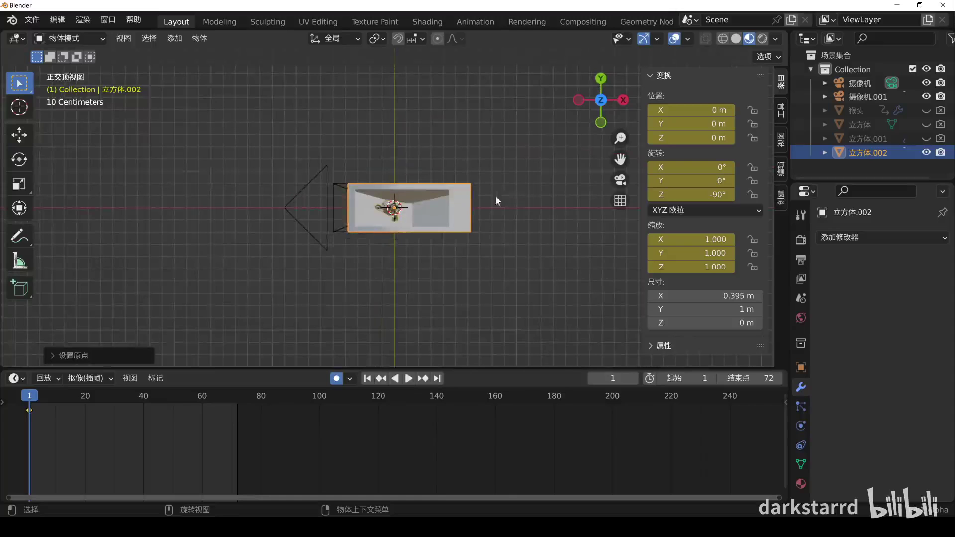
scroll(496, 195, "up", 3)
key("g")
key("x")
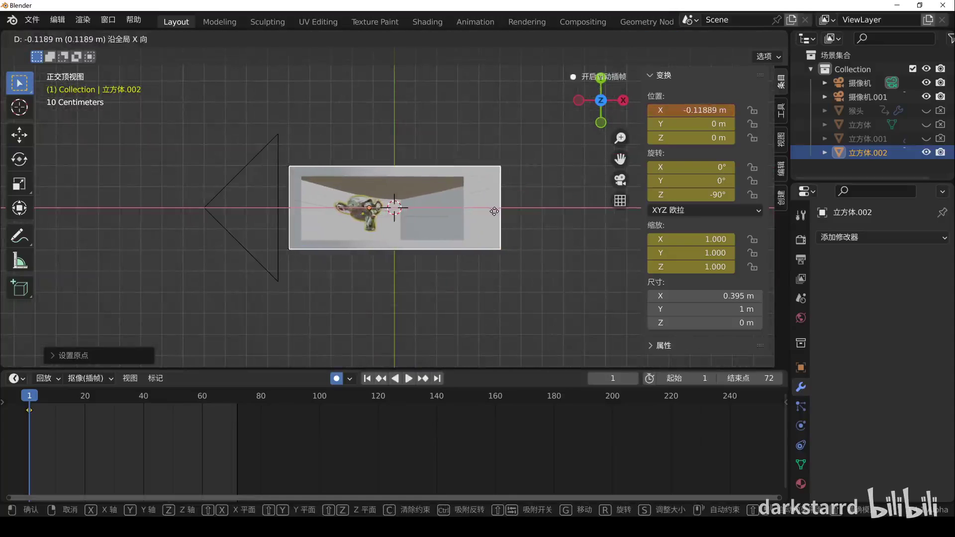
left_click(495, 210)
key("KP_0")
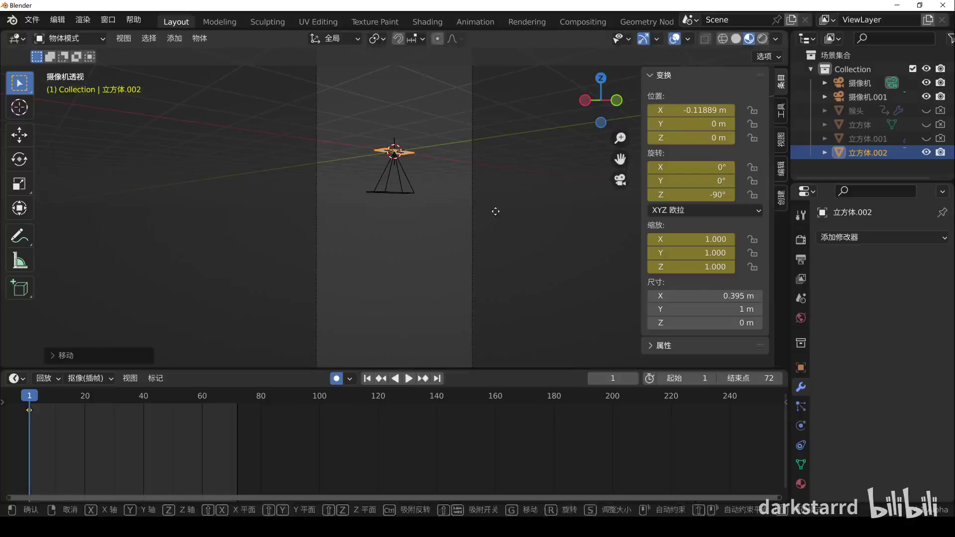
Nudge the plane along Z, then select 摄像机.001 and widen the properties panel
key("g")
key("z")
left_click(483, 203)
left_click(875, 97)
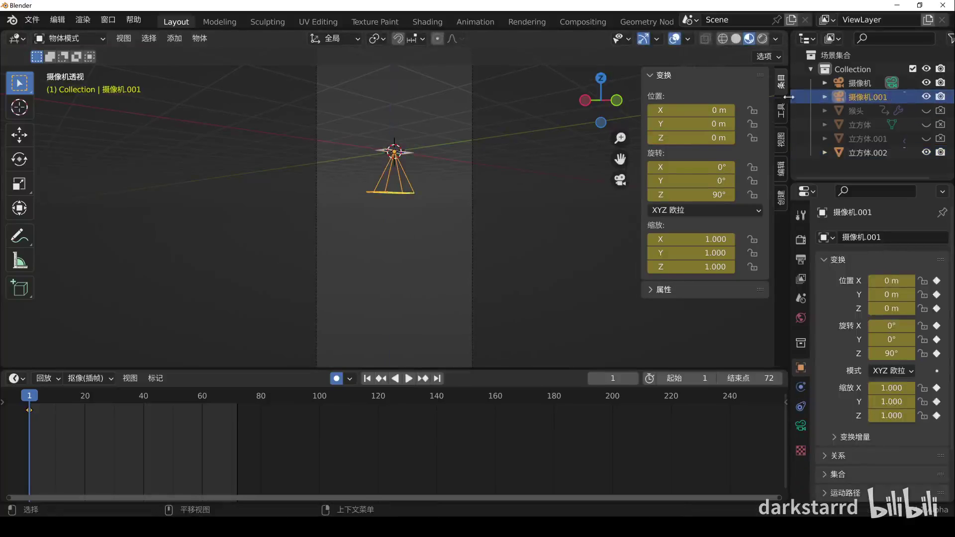
left_click_drag(790, 99, 725, 100)
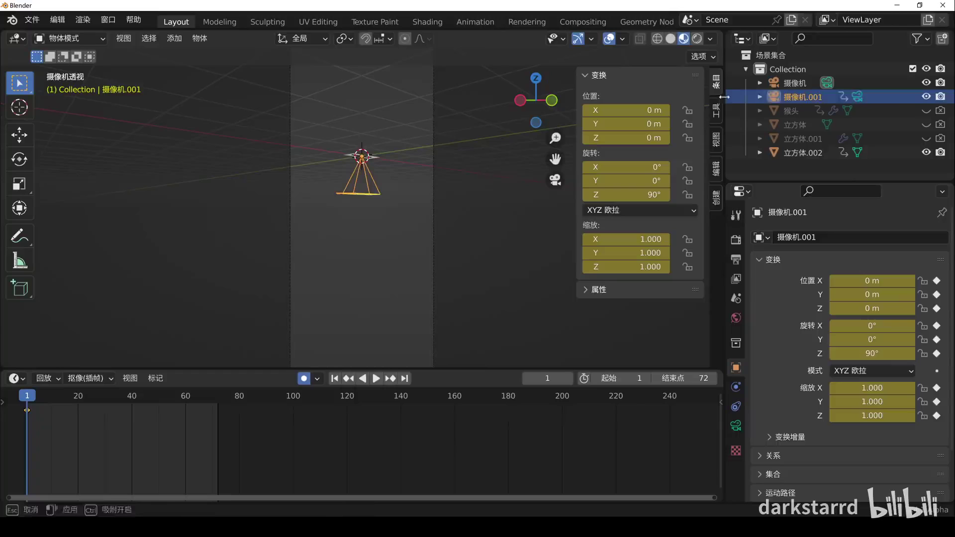
left_click(858, 99)
View through the orthographic camera and raise it to Z 0.17675 m
key("ctrl+KP_0")
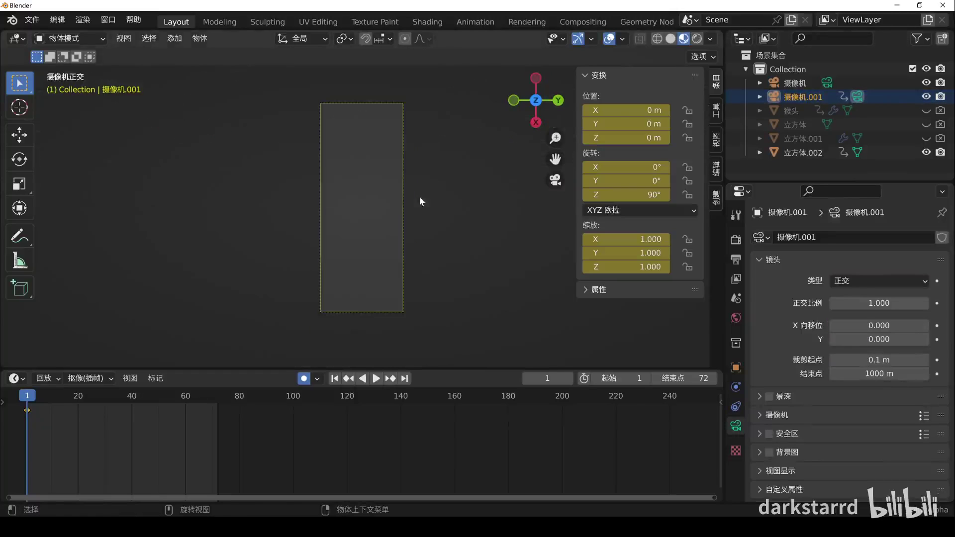
key("g")
key("z")
key("z")
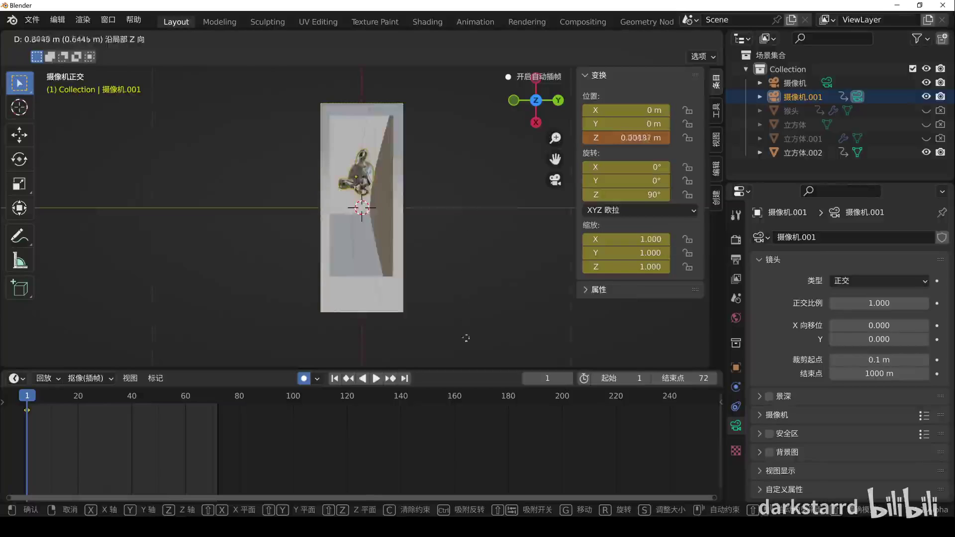
left_click(467, 287)
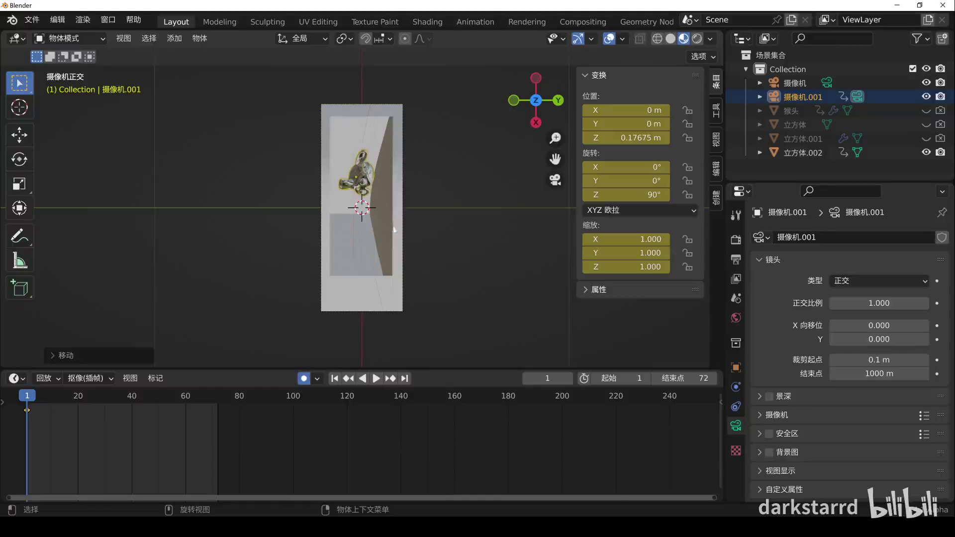
left_click(735, 239)
Set the resolution scale of the 395 × 1000 output to 400%
left_click(734, 261)
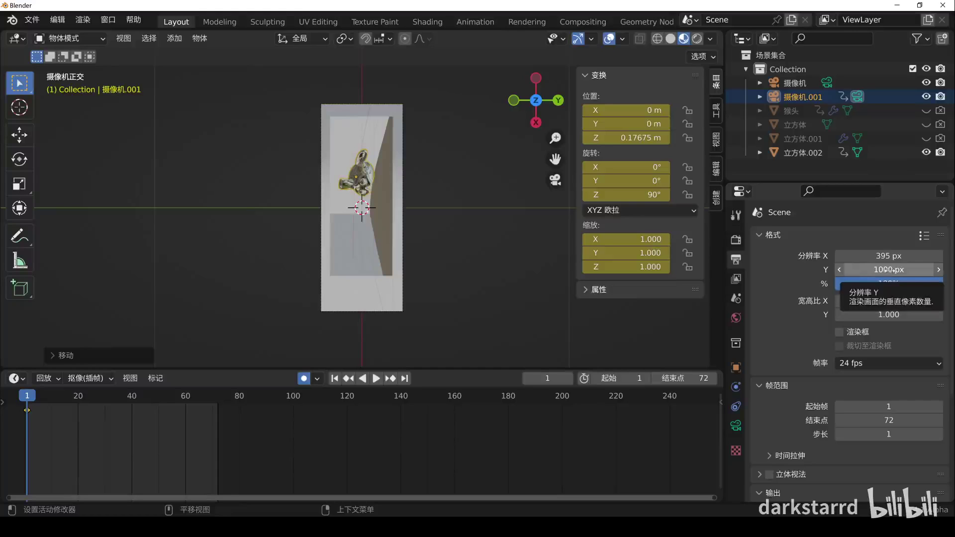
left_click(879, 283)
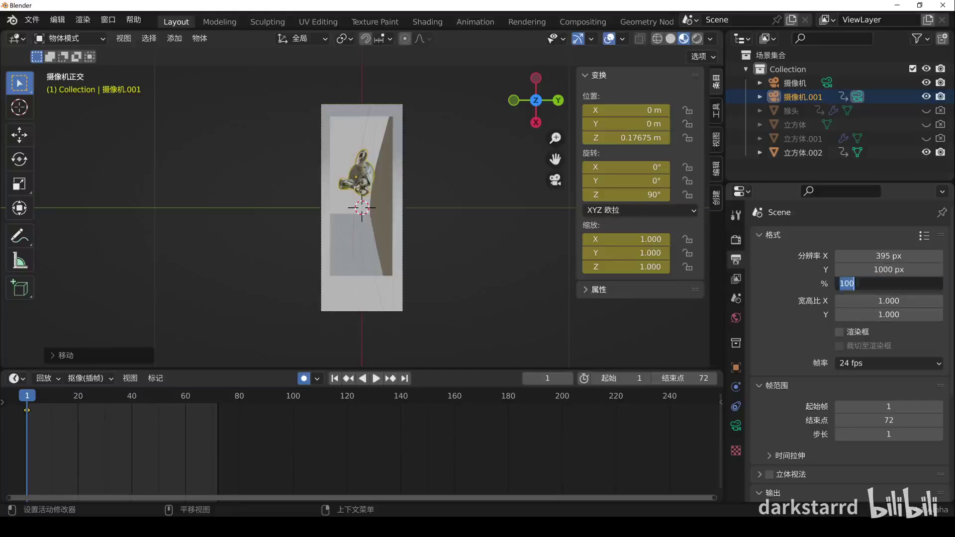
type("400")
key("Return")
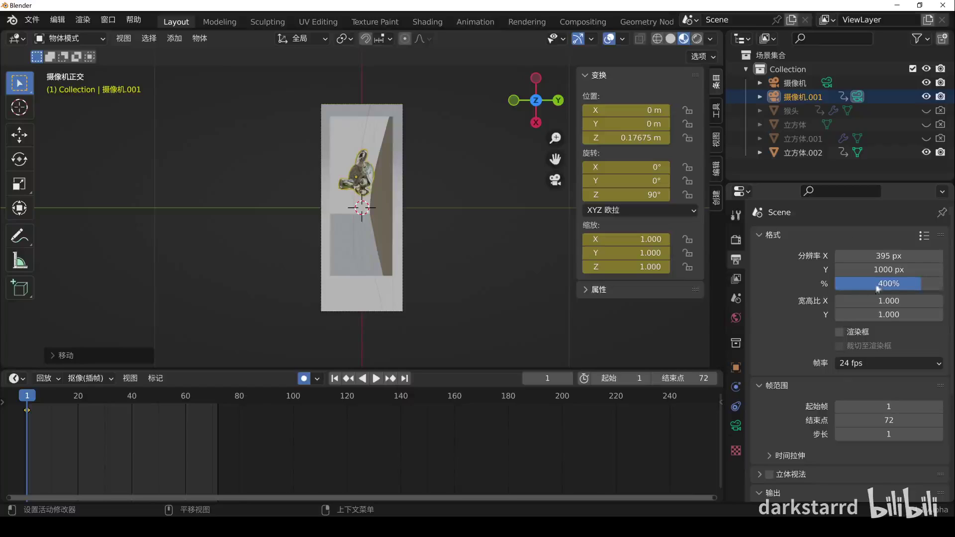